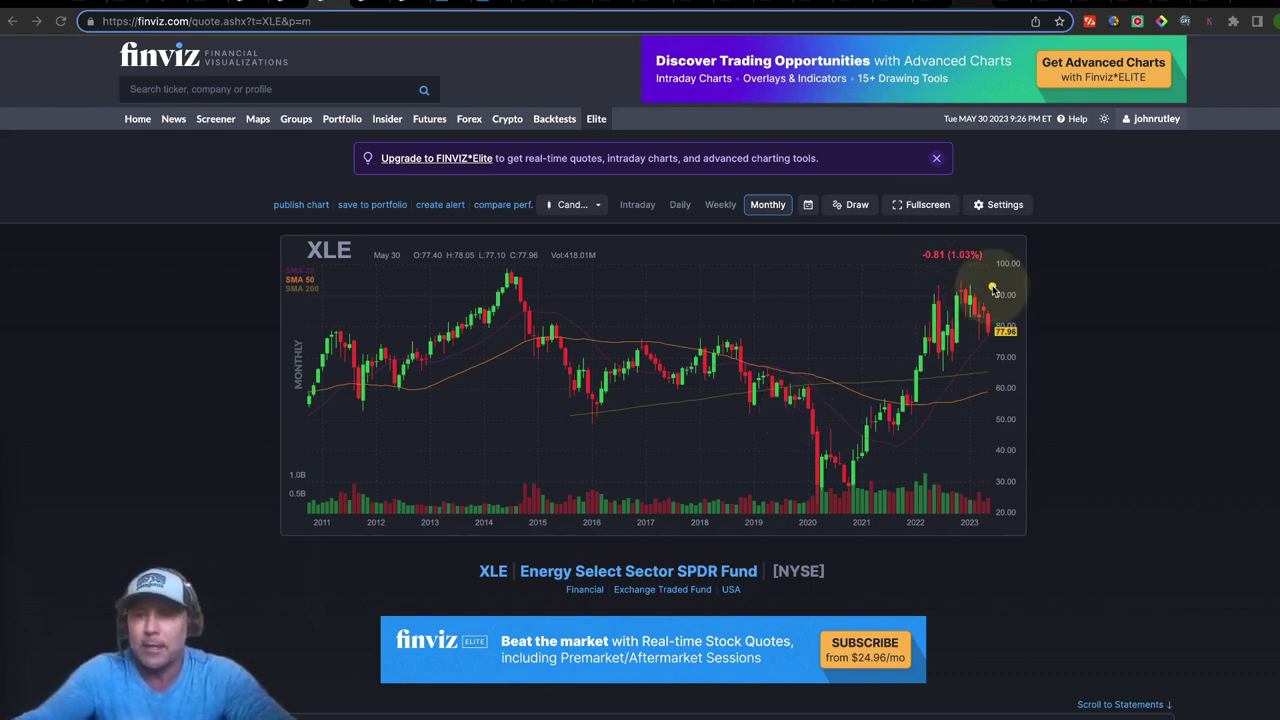
Step: Review the monthly XLE chart on Finviz, tracing its recent highs and its long-term price range
mouse_move(958, 283)
mouse_down()
mouse_move(903, 309)
mouse_move(934, 362)
mouse_move(1003, 334)
mouse_move(970, 290)
mouse_up()
mouse_move(357, 350)
mouse_down()
mouse_move(765, 367)
mouse_move(997, 360)
mouse_up()
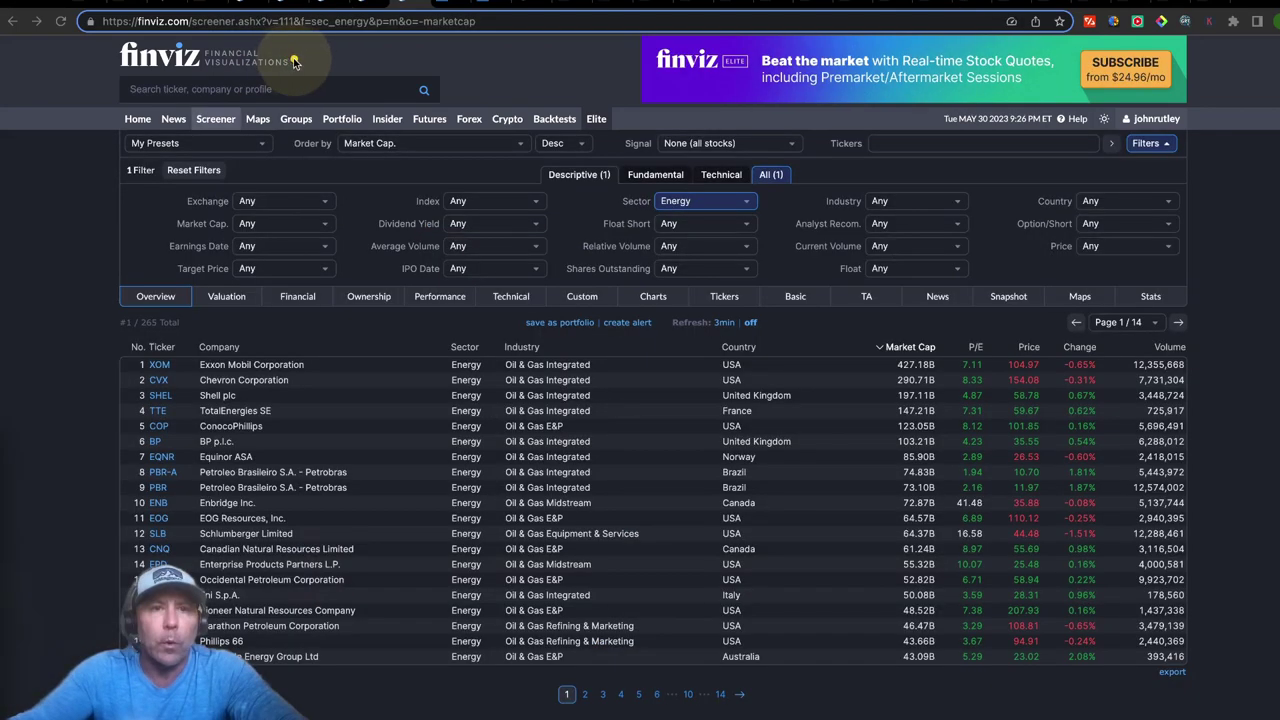
Step: Review the Finviz stock screener's Energy sector filter, company list and market cap sorting
drag(297, 58, 205, 63)
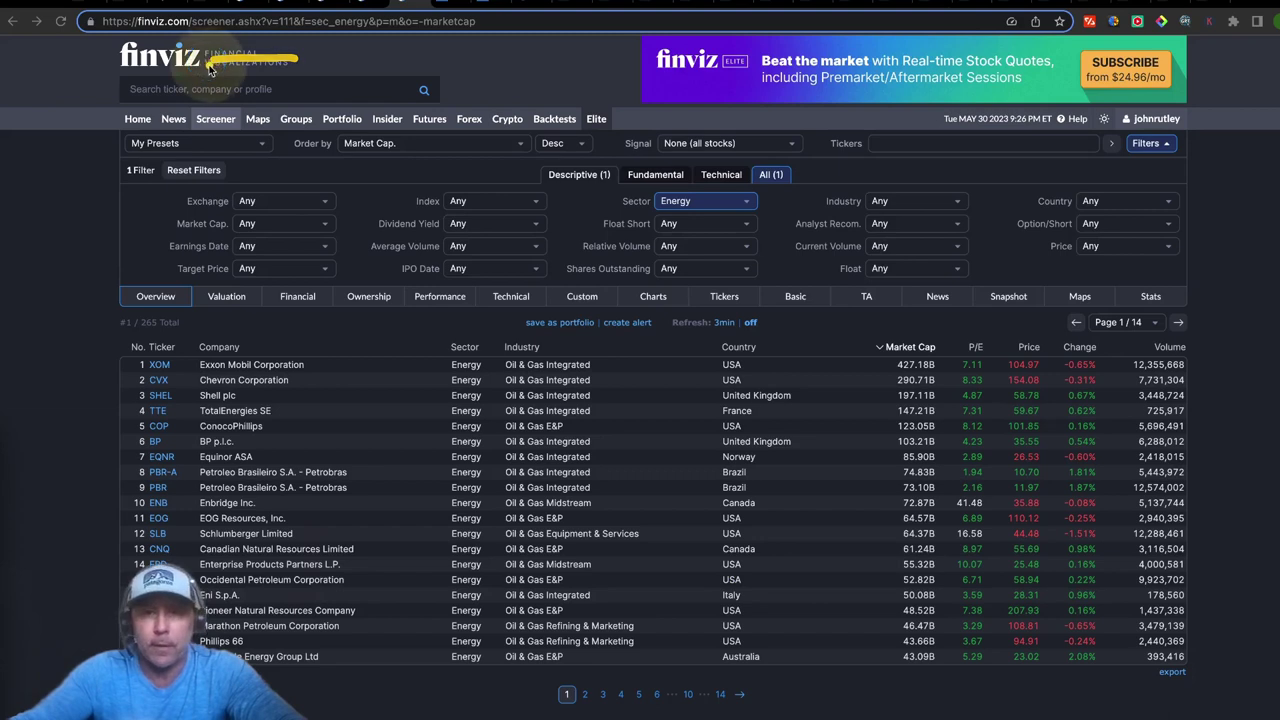
click(703, 182)
mouse_move(703, 182)
mouse_down()
mouse_move(614, 193)
mouse_move(622, 214)
mouse_move(754, 221)
mouse_move(780, 190)
mouse_move(690, 178)
mouse_up()
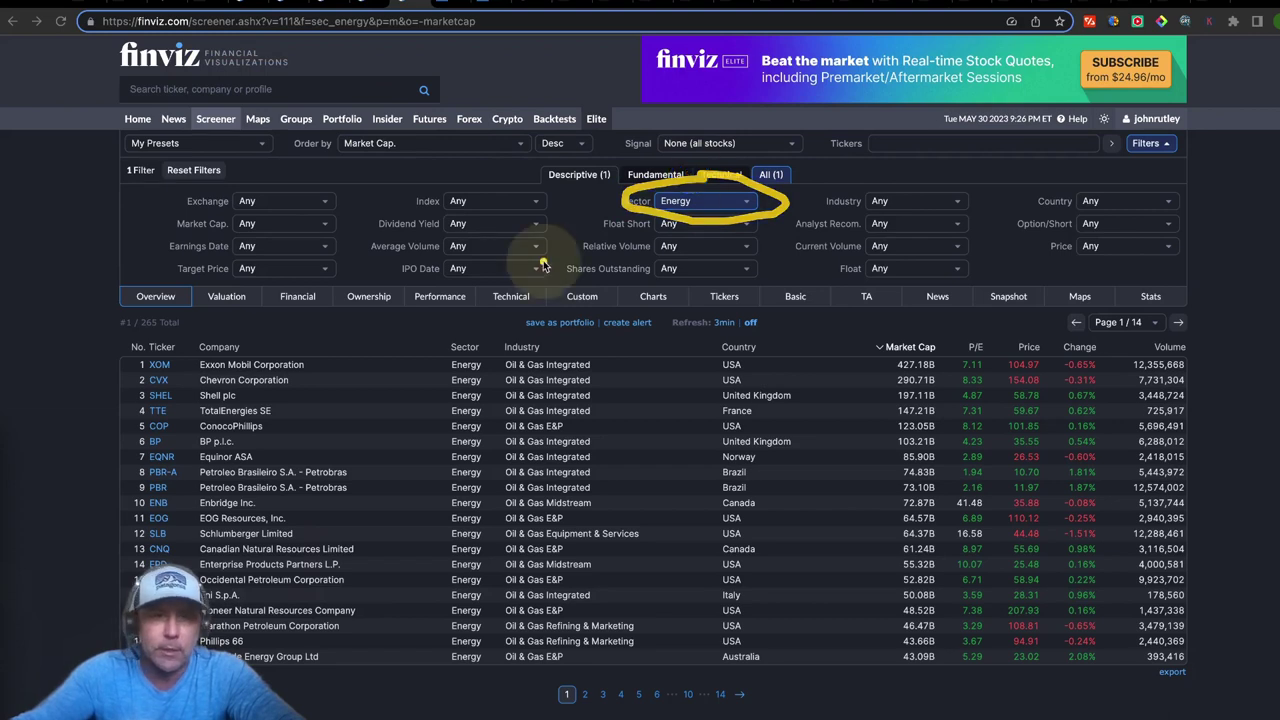
click(240, 335)
mouse_move(240, 335)
mouse_down()
mouse_move(188, 330)
mouse_move(206, 322)
mouse_move(200, 342)
mouse_up()
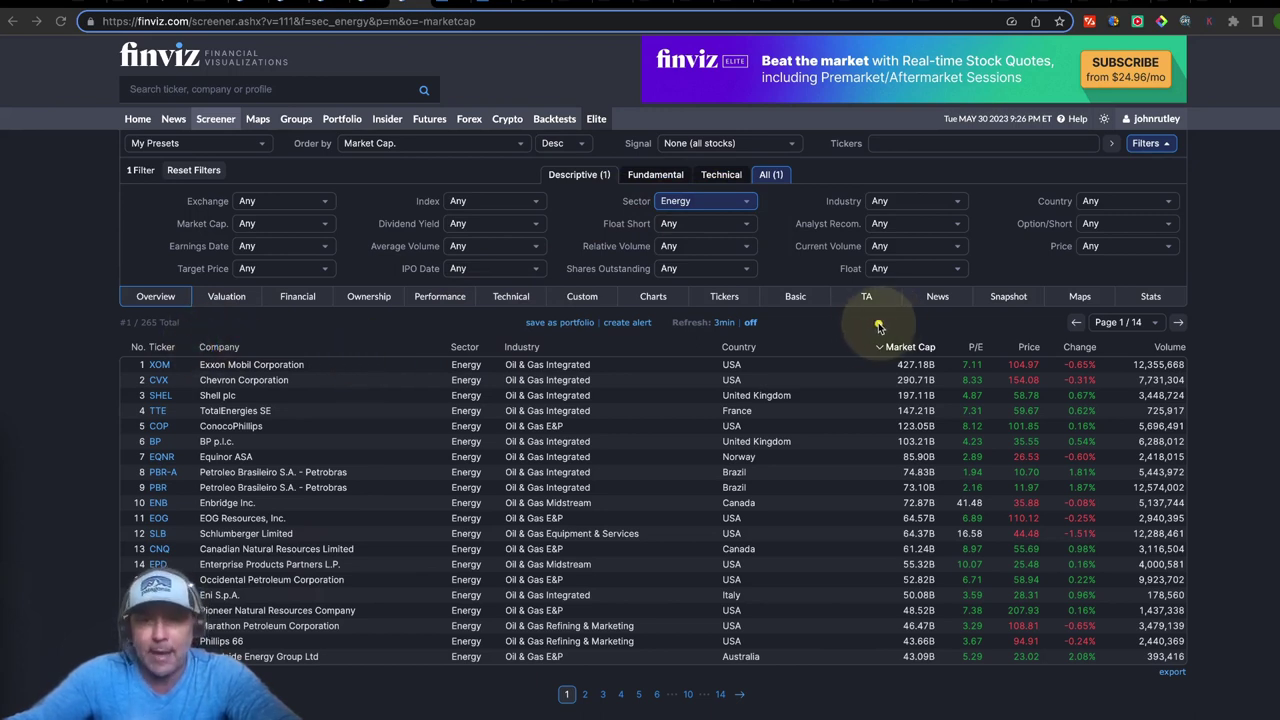
drag(848, 328, 866, 346)
Step: Compare the largest energy companies in the screener by market cap, including Exxon Mobil, Chevron, Shell, ConocoPhillips and BP
mouse_move(393, 340)
mouse_down()
mouse_move(338, 368)
mouse_move(319, 366)
mouse_move(325, 352)
mouse_move(363, 378)
mouse_up()
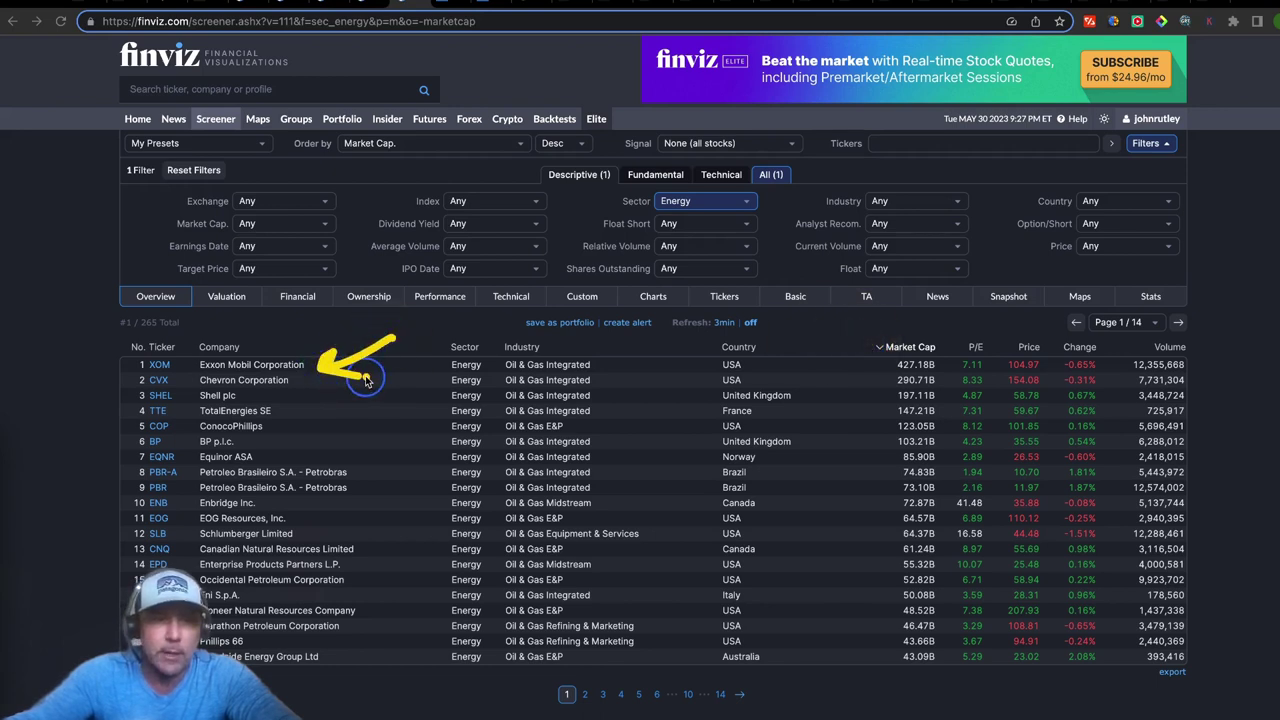
drag(871, 366, 882, 368)
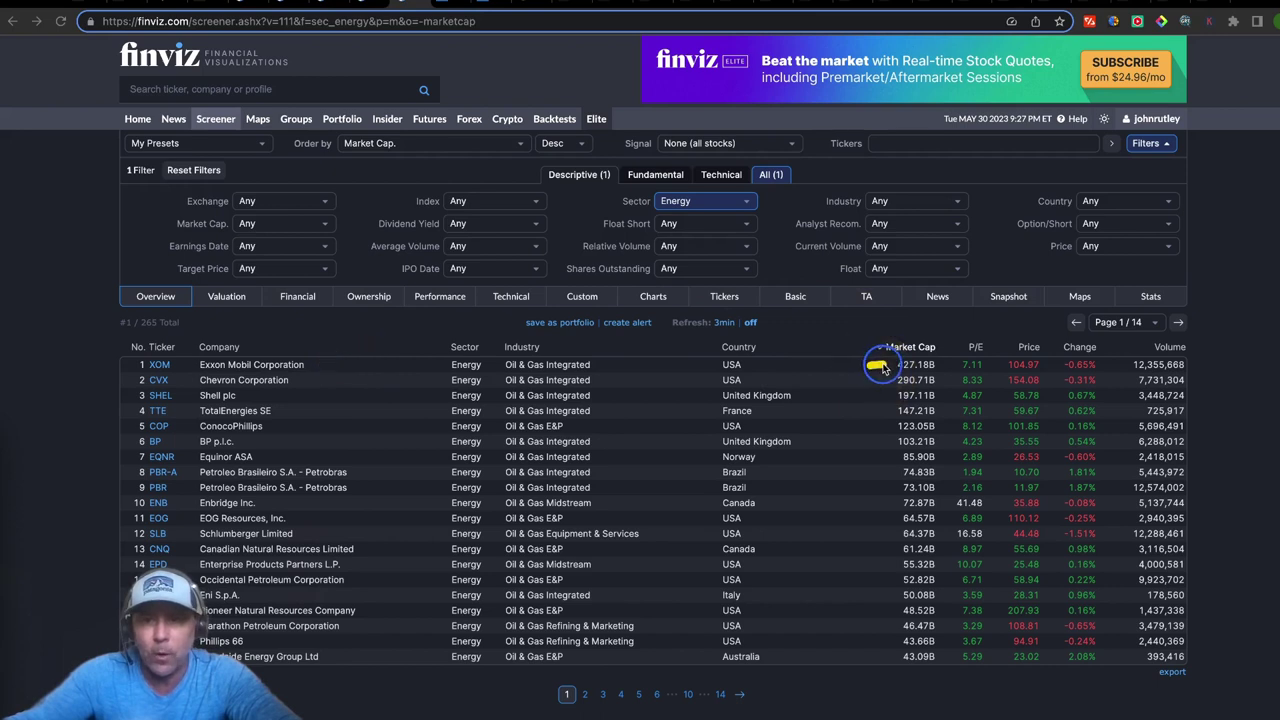
drag(347, 376, 310, 383)
drag(858, 378, 886, 380)
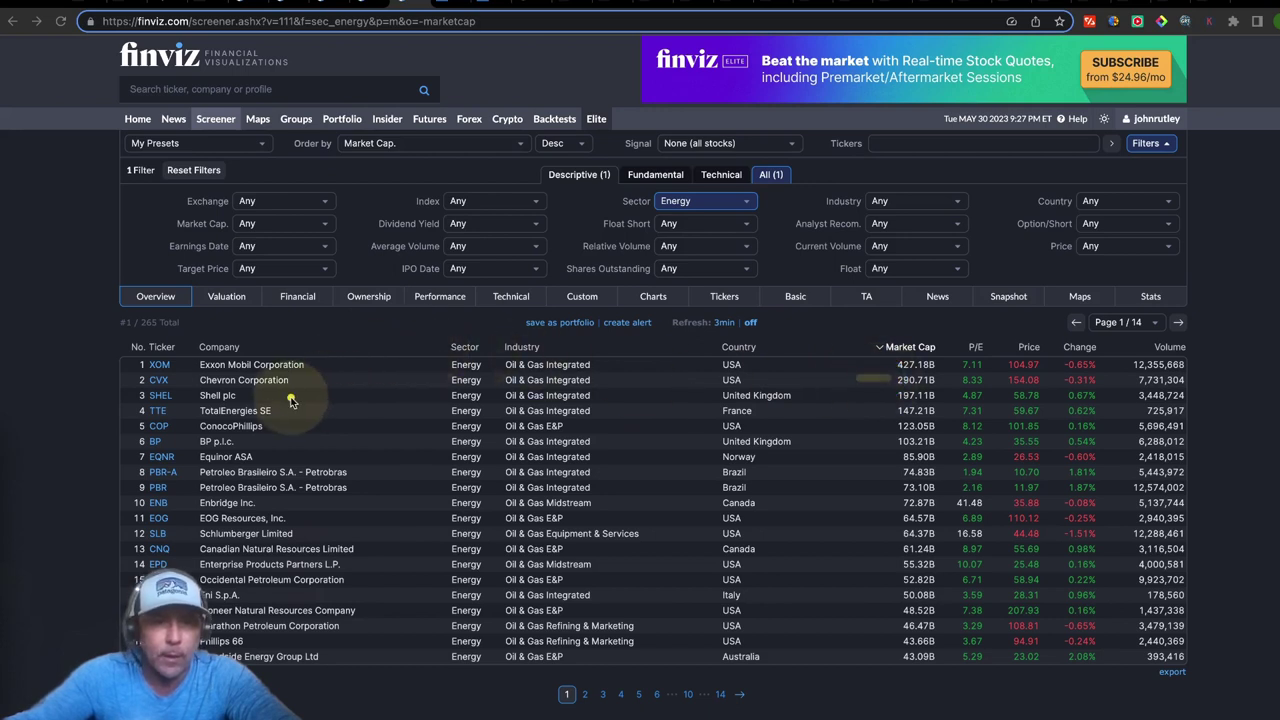
mouse_move(264, 395)
mouse_down()
mouse_move(304, 395)
mouse_move(318, 411)
mouse_move(300, 430)
mouse_up()
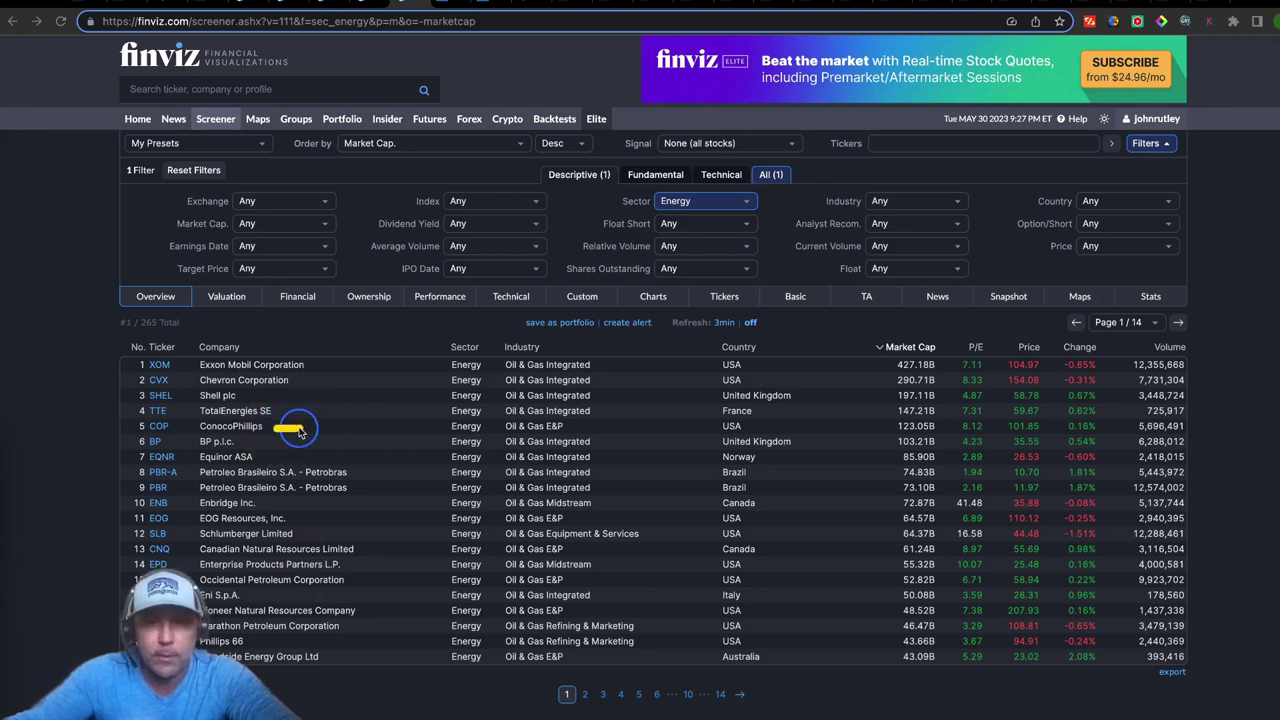
drag(848, 427, 888, 426)
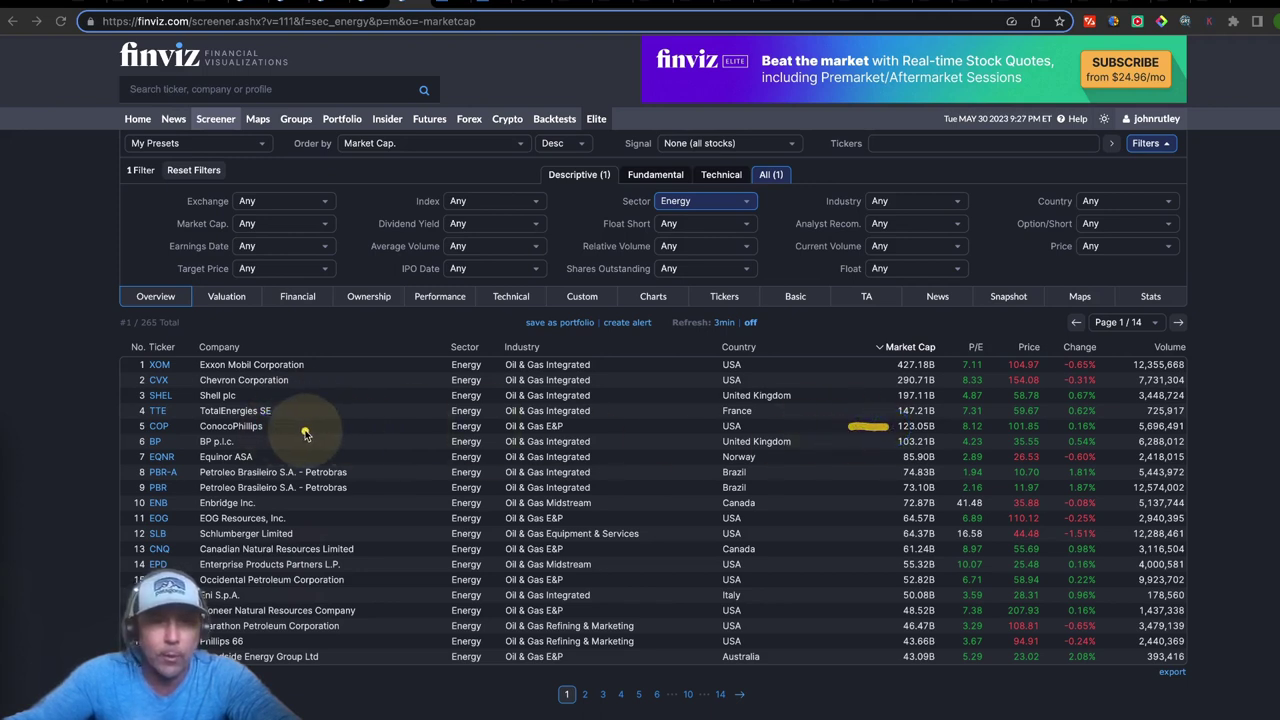
drag(298, 426, 262, 444)
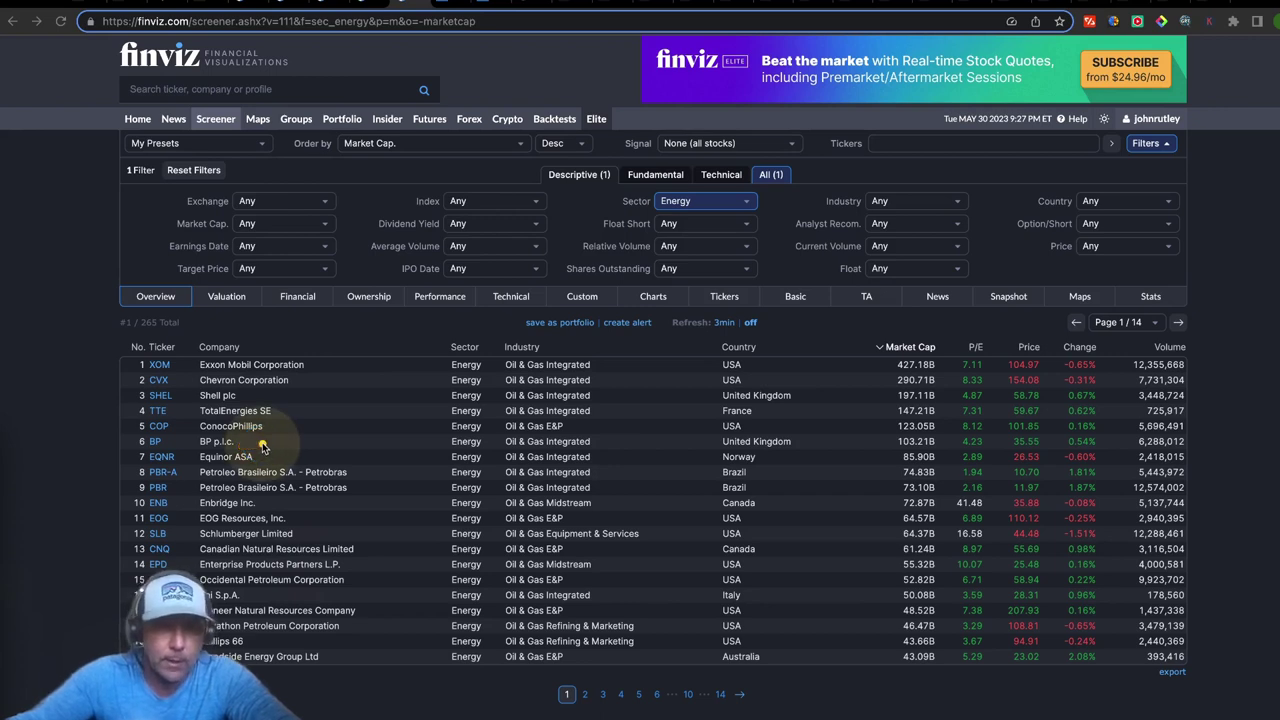
click(246, 396)
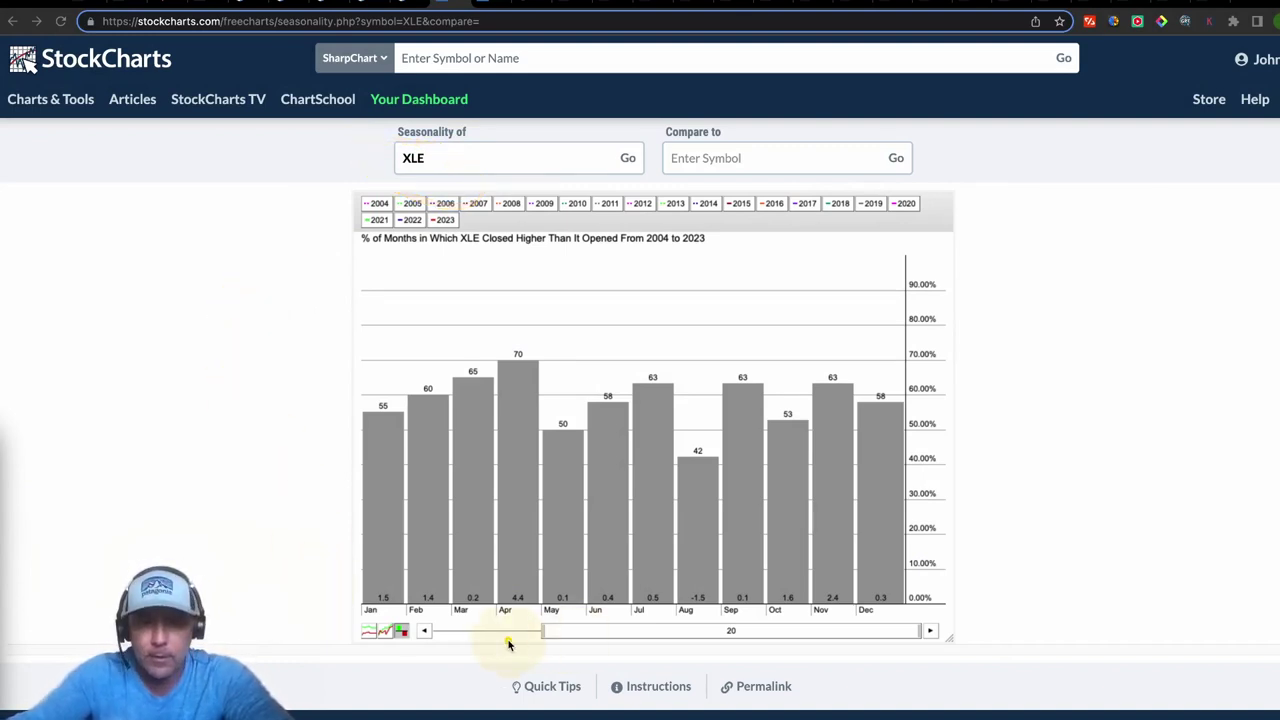
Step: Examine the XLE seasonality chart on StockCharts, comparing January–April, the months from May through August, and September–December
mouse_move(539, 646)
mouse_down()
mouse_move(952, 646)
mouse_move(934, 646)
mouse_up()
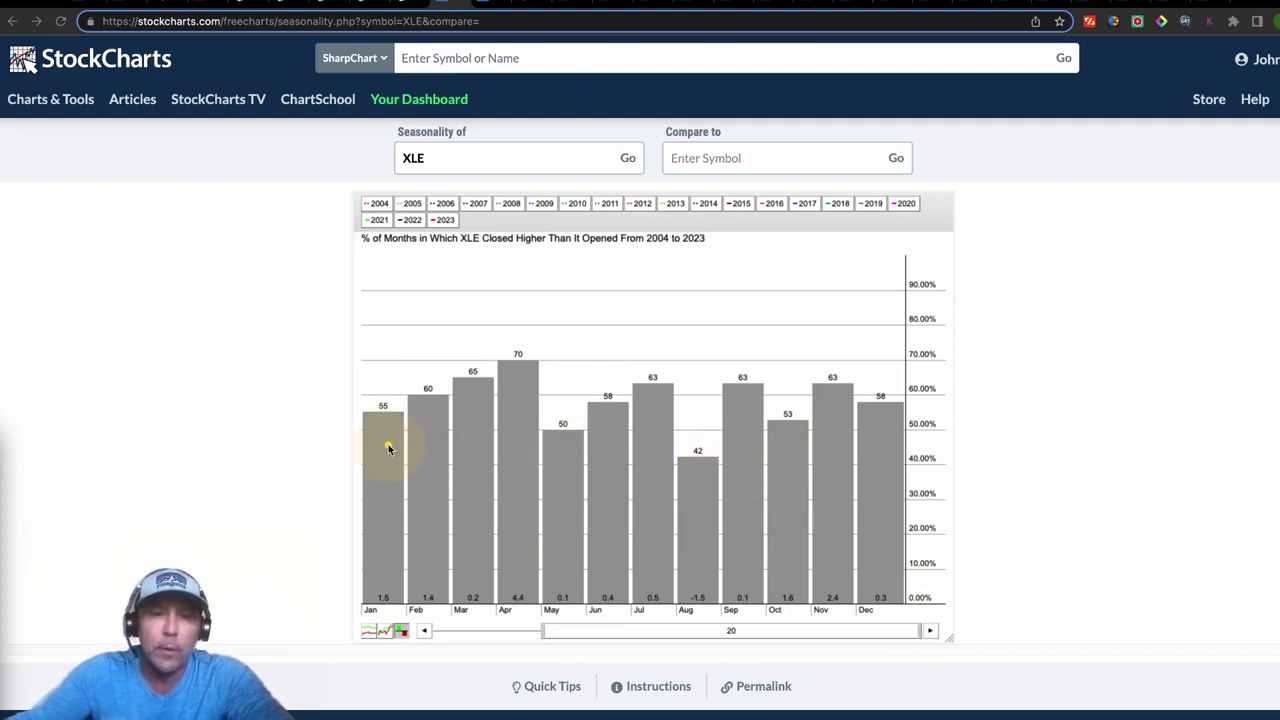
mouse_move(381, 443)
mouse_down()
mouse_move(474, 429)
mouse_move(521, 398)
mouse_move(518, 384)
mouse_move(519, 416)
mouse_up()
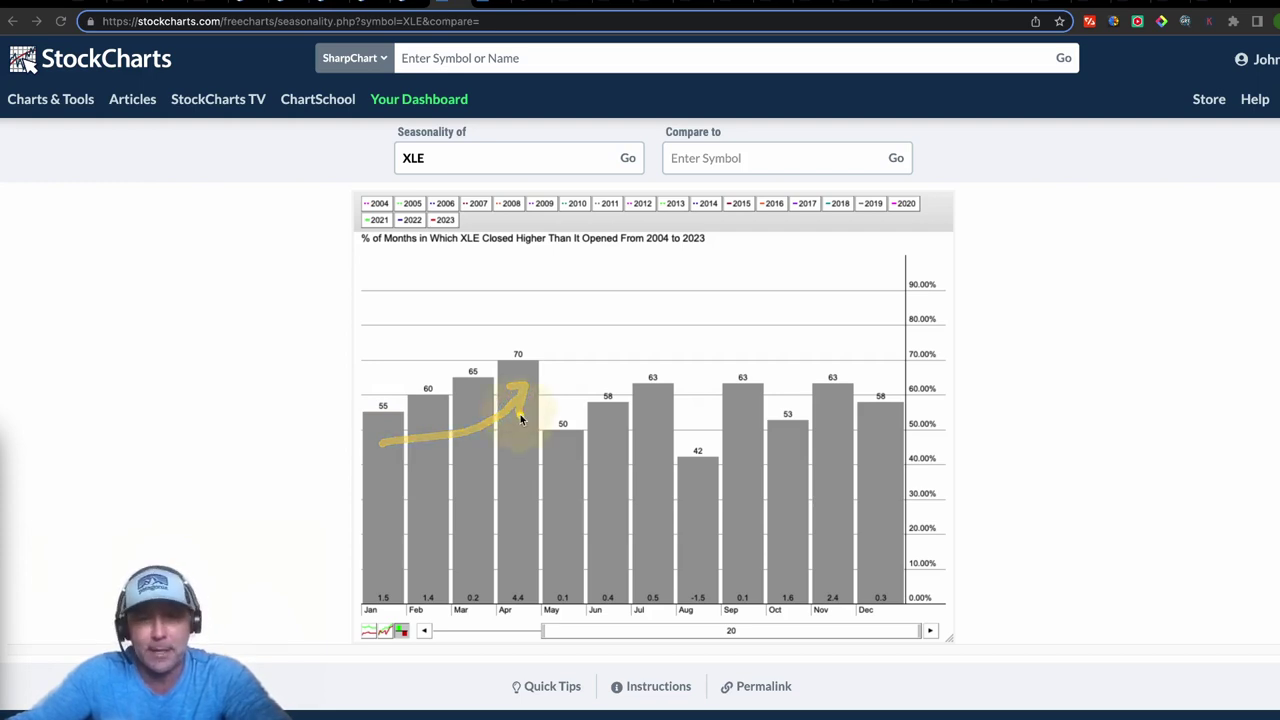
mouse_move(451, 298)
mouse_down()
mouse_move(520, 300)
mouse_move(546, 331)
mouse_move(556, 399)
mouse_move(573, 398)
mouse_up()
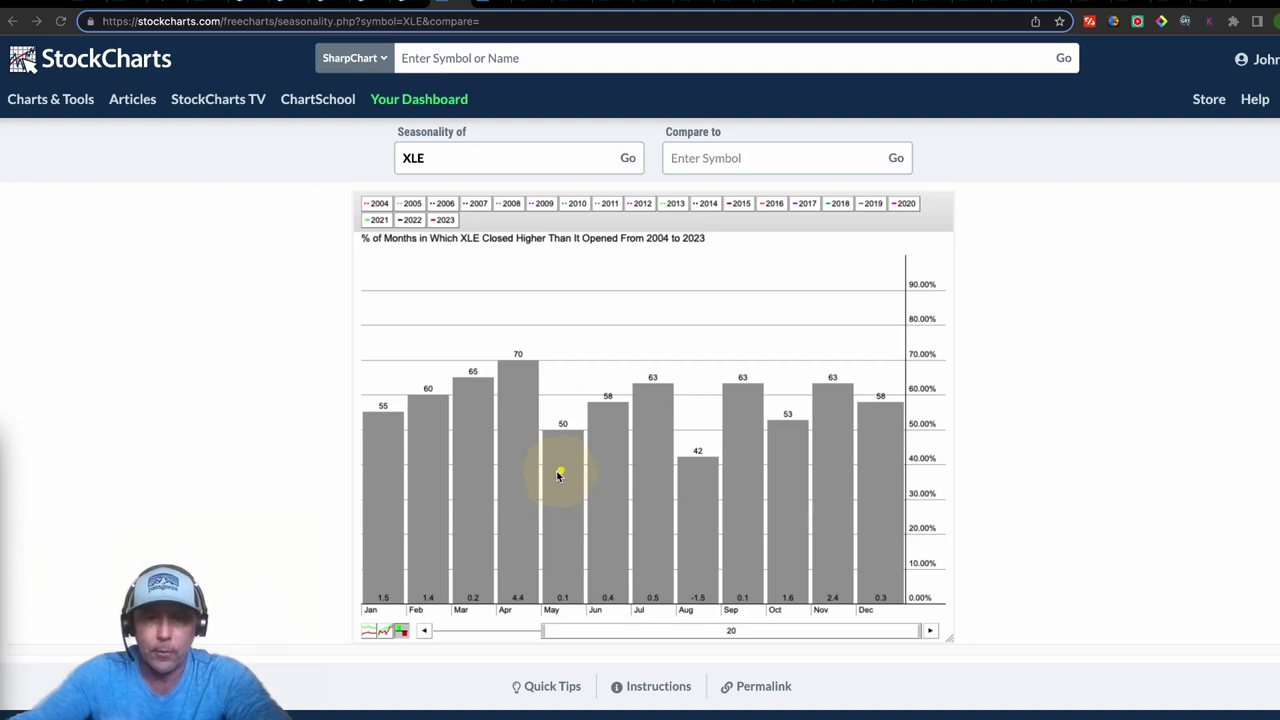
drag(605, 327, 614, 376)
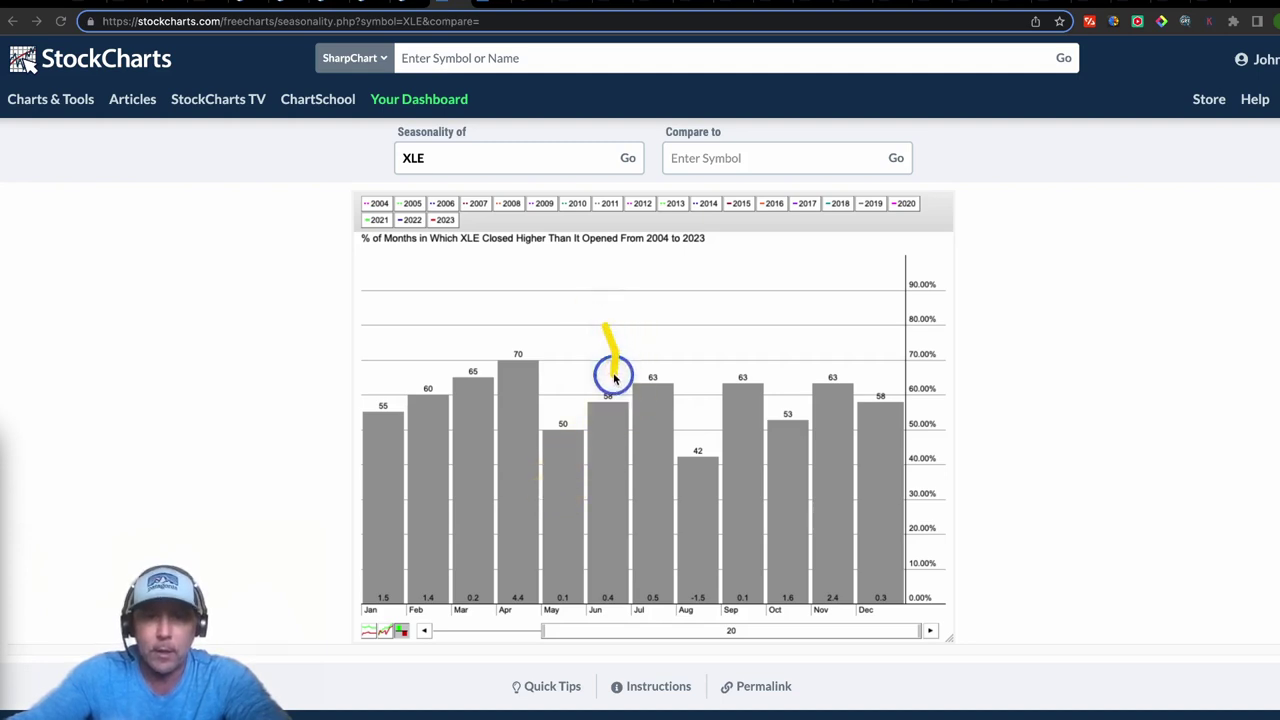
drag(630, 304, 652, 352)
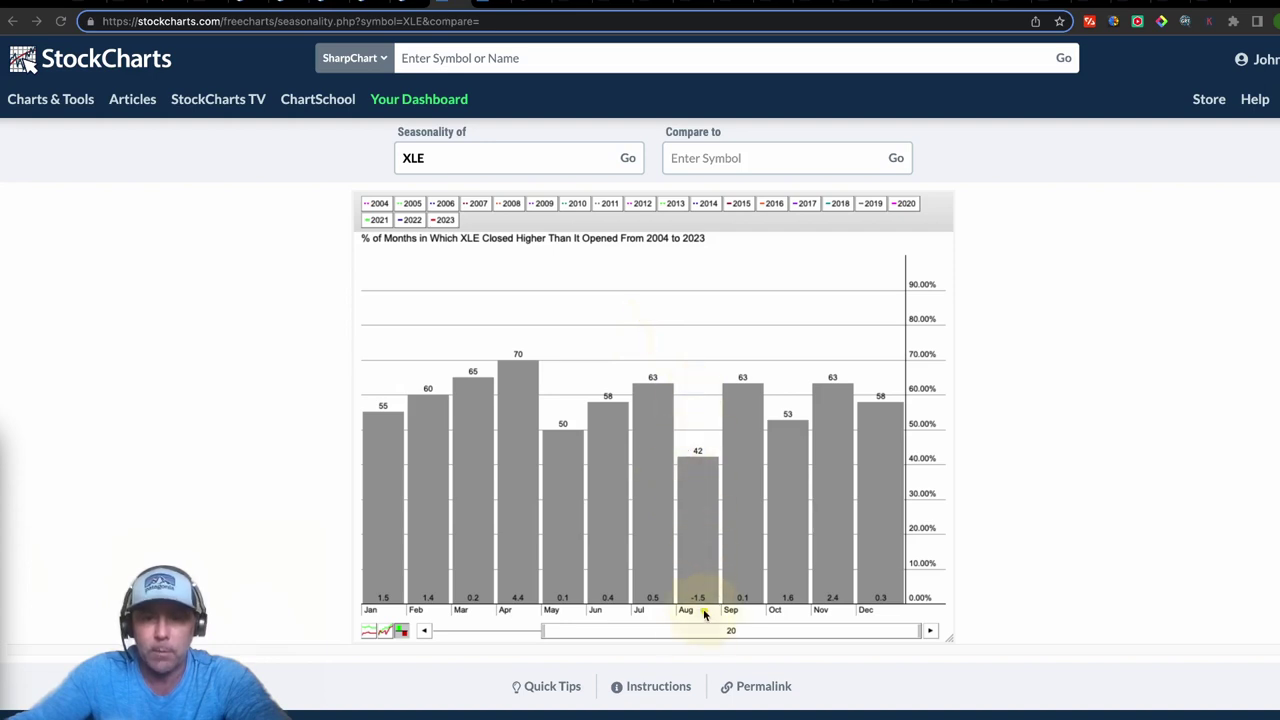
drag(694, 625, 705, 550)
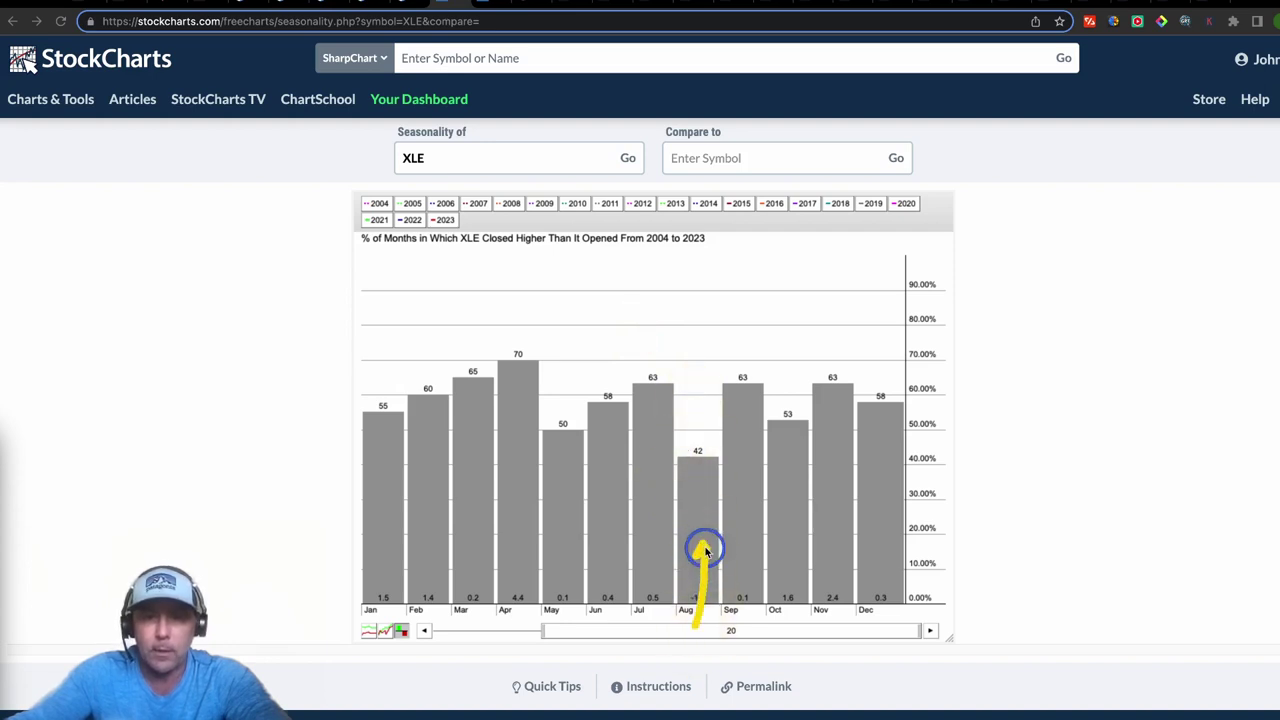
mouse_move(734, 503)
mouse_down()
mouse_move(770, 503)
mouse_move(868, 448)
mouse_move(884, 466)
mouse_up()
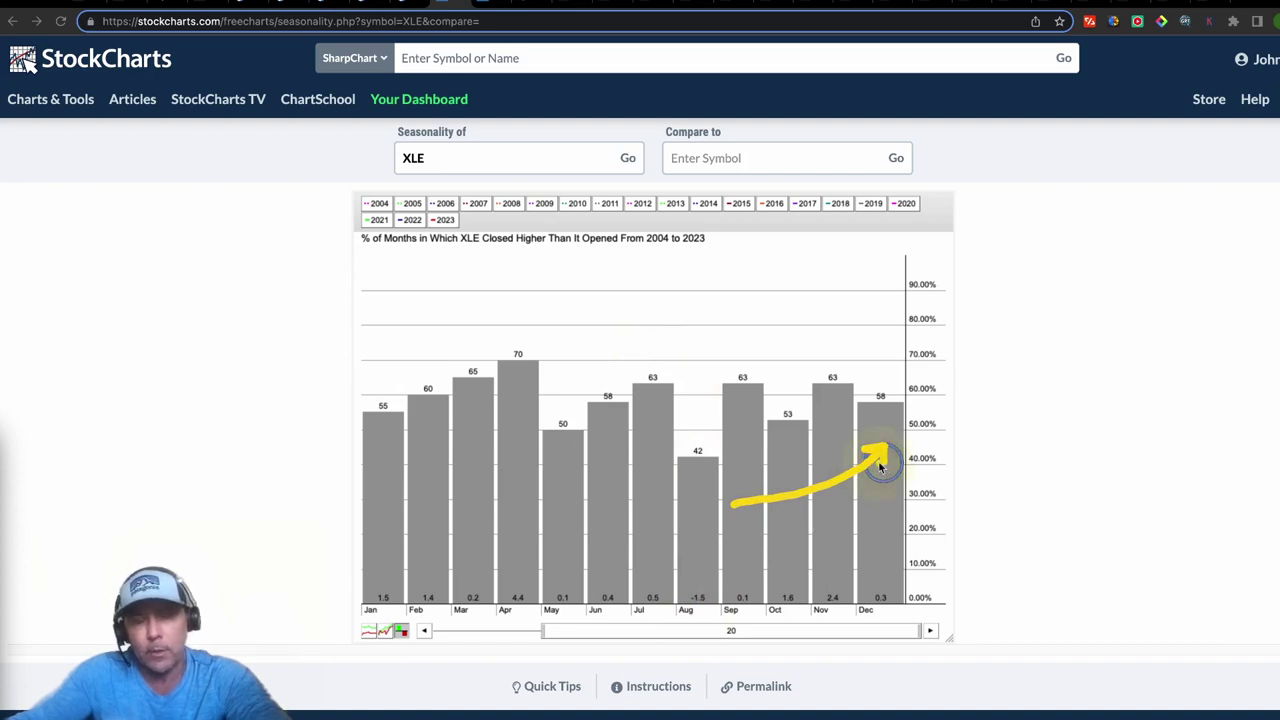
mouse_move(385, 513)
mouse_down()
mouse_move(463, 477)
mouse_move(523, 420)
mouse_move(516, 462)
mouse_up()
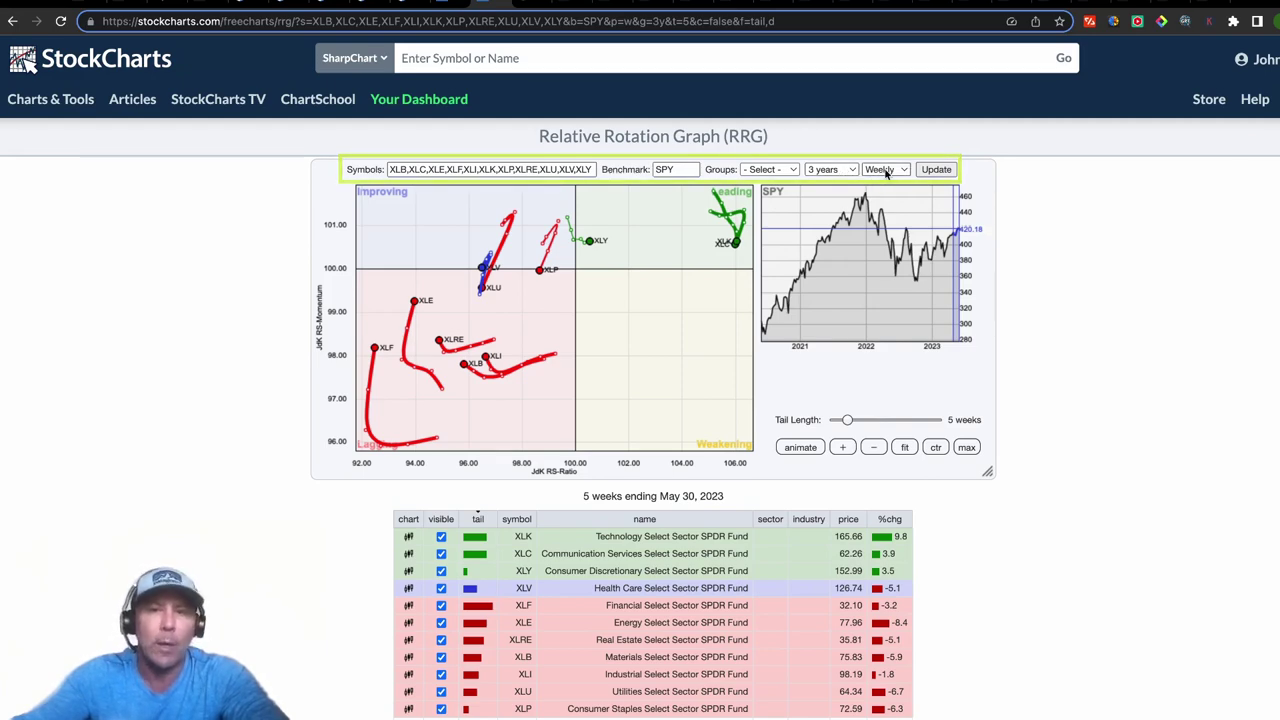
Step: Update the weekly Relative Rotation Graph of the sector ETFs benchmarked to SPY, and enlarge the graph's display area
click(934, 169)
click(608, 368)
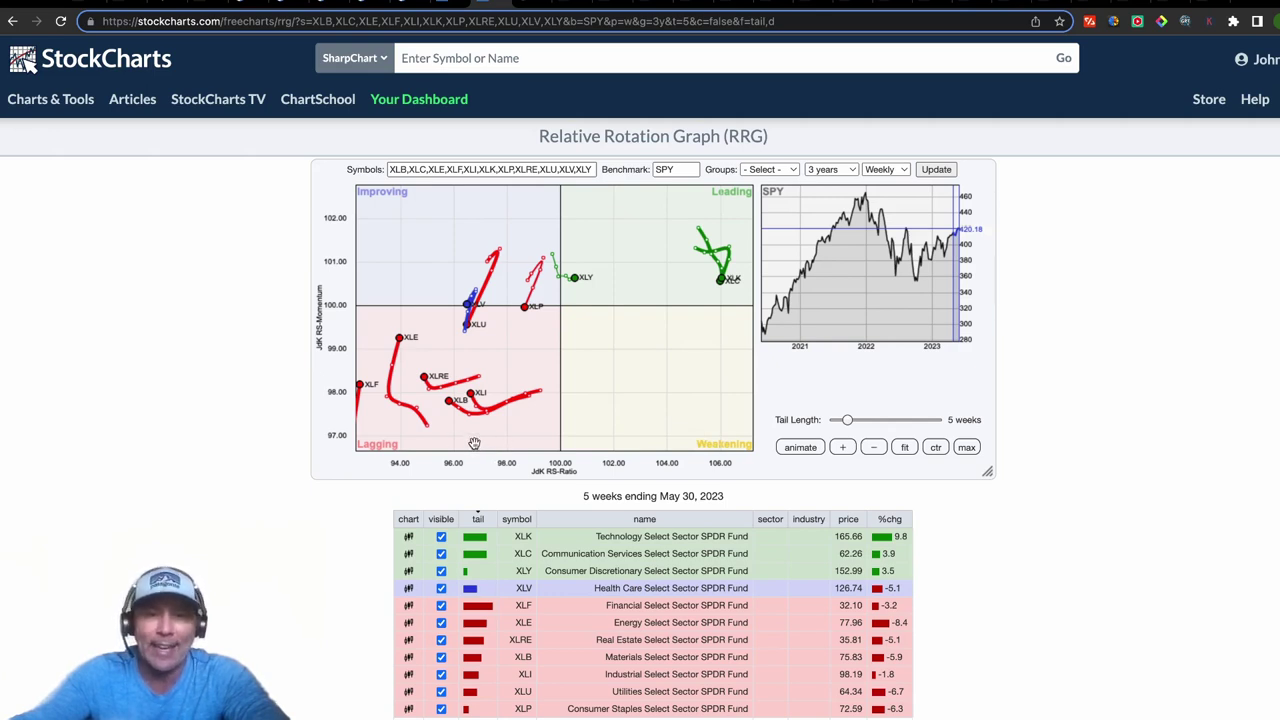
scroll(601, 480, down, 2)
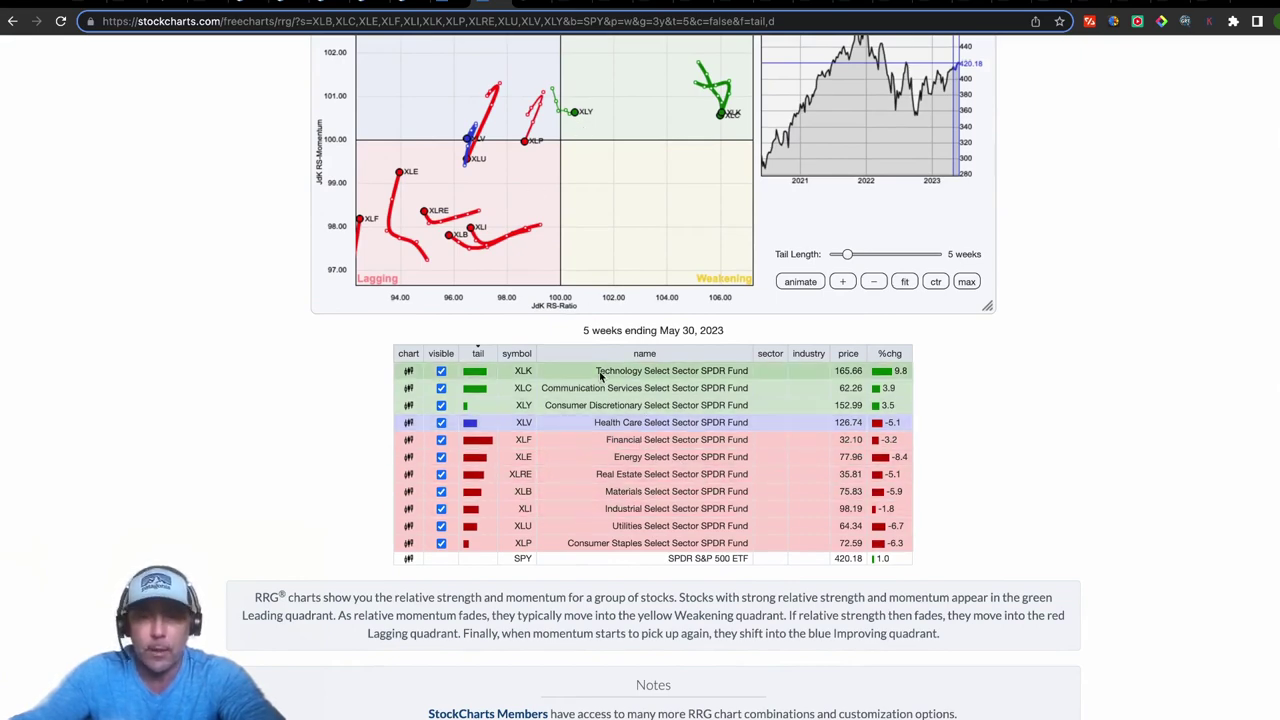
scroll(783, 374, up, 2)
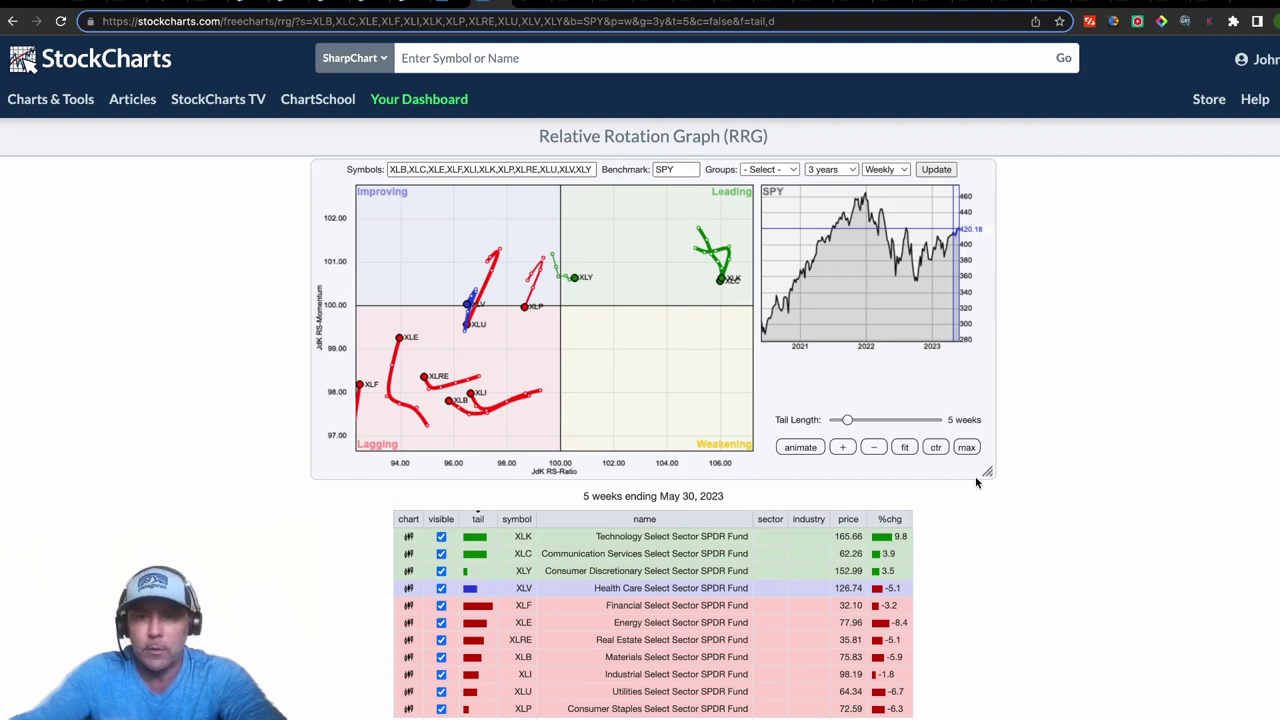
drag(987, 474, 1074, 580)
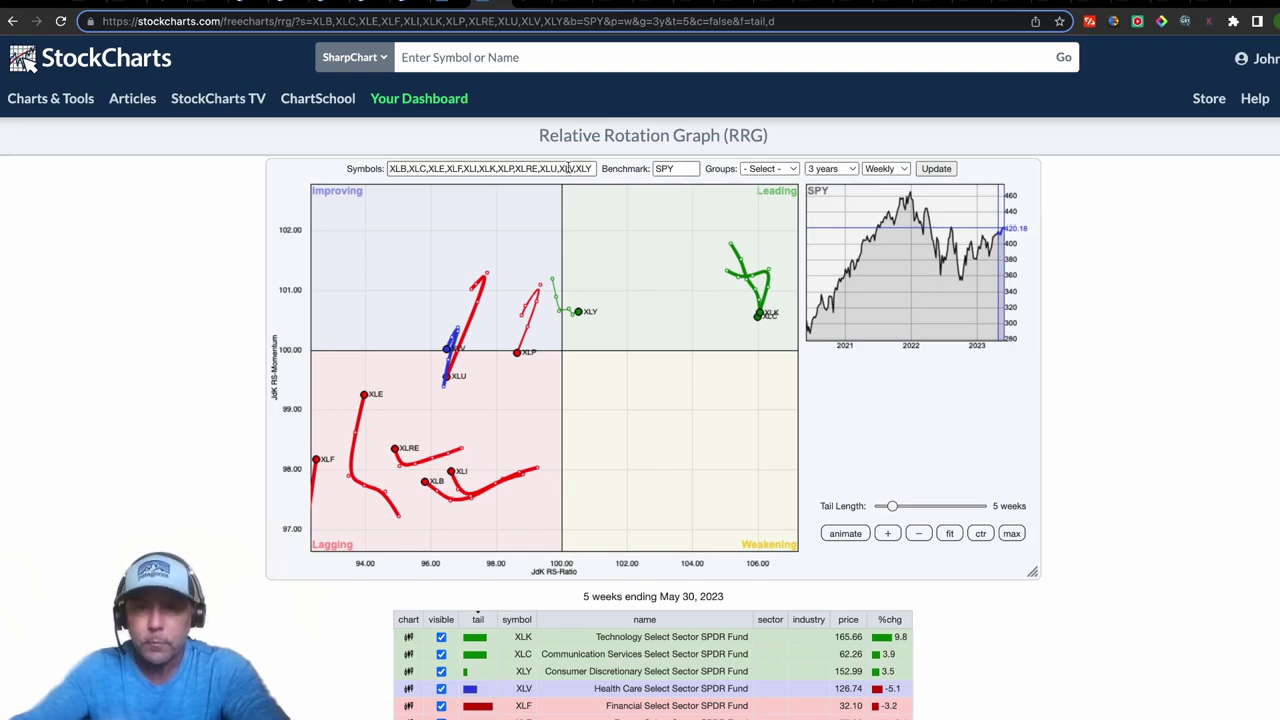
Step: Move the graph's five-week window back to the period ending Jul 6, 2020 and examine the sector quadrants
drag(1001, 321, 808, 324)
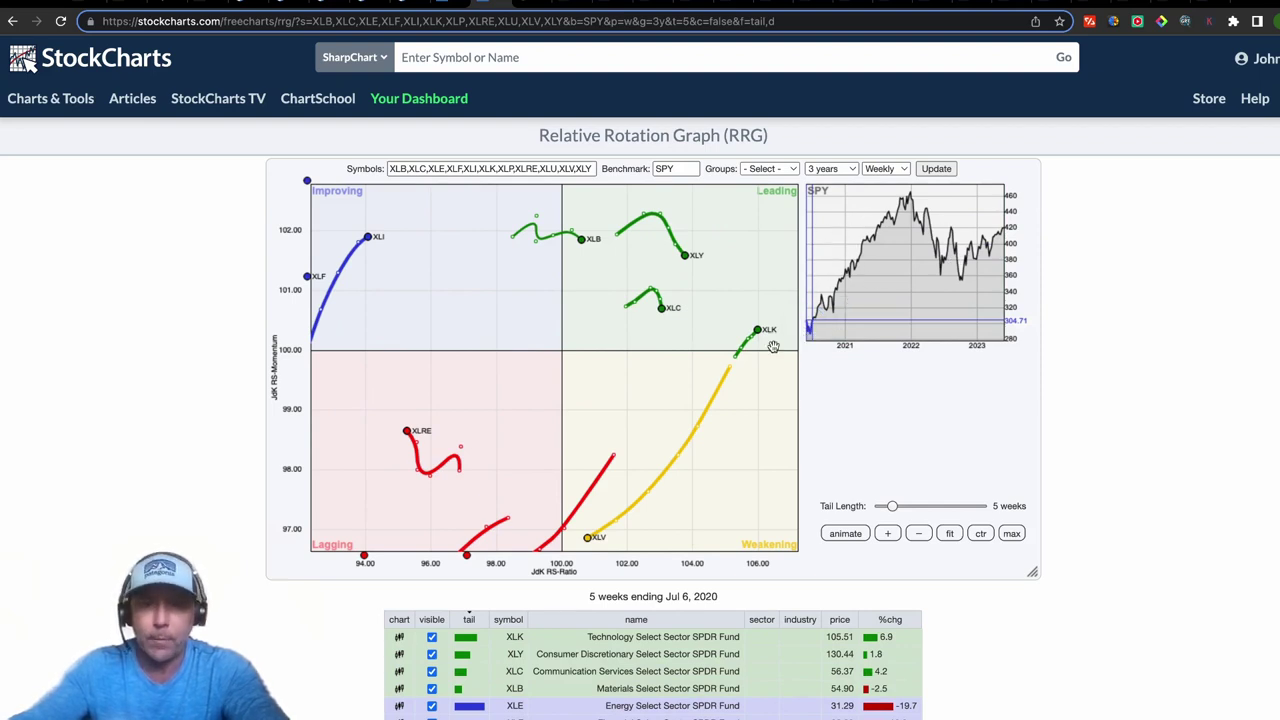
click(812, 316)
click(812, 314)
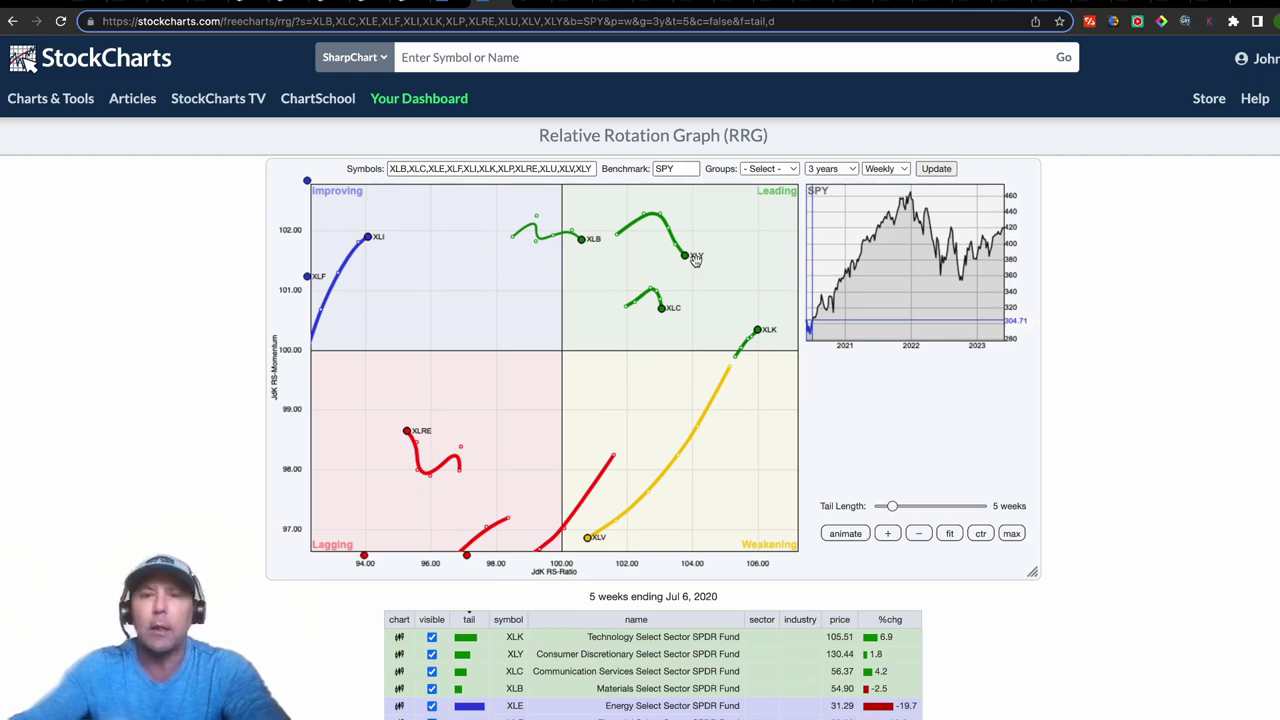
Step: Advance the five-week window through Oct 26, 2020 to the period ending May 10, 2021 to follow the sector rotation
drag(811, 305, 831, 309)
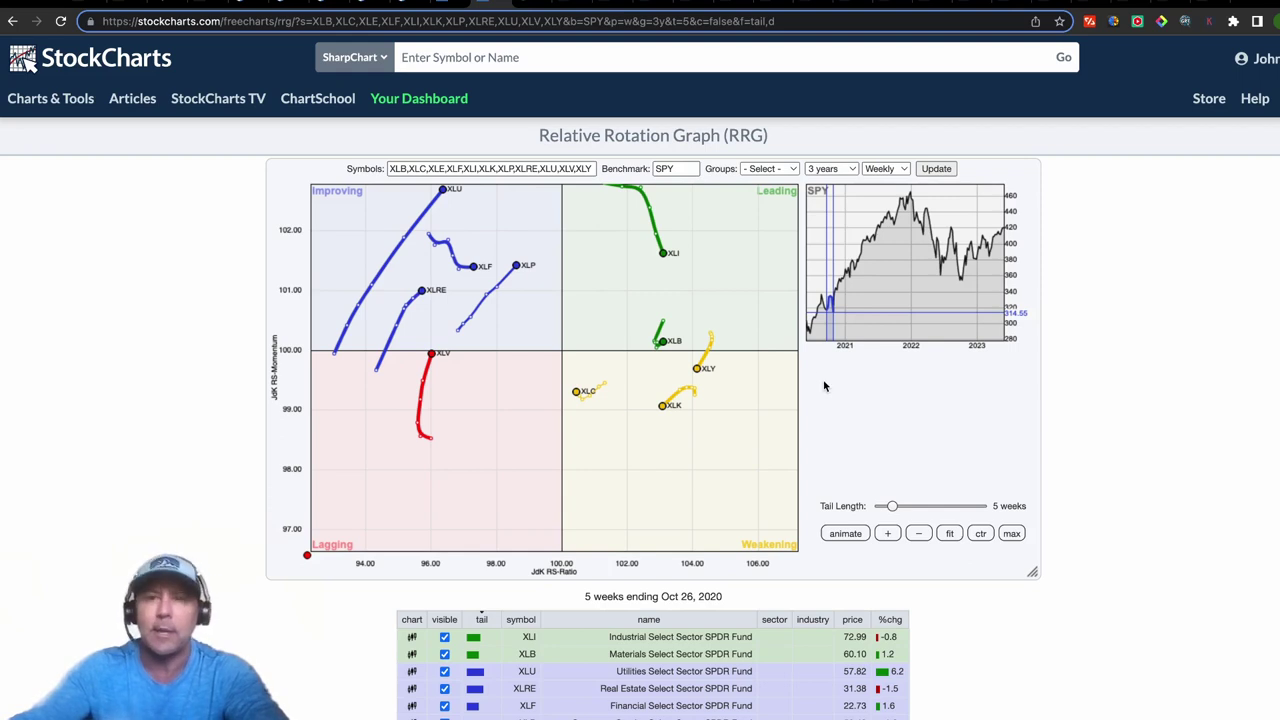
drag(827, 318, 866, 325)
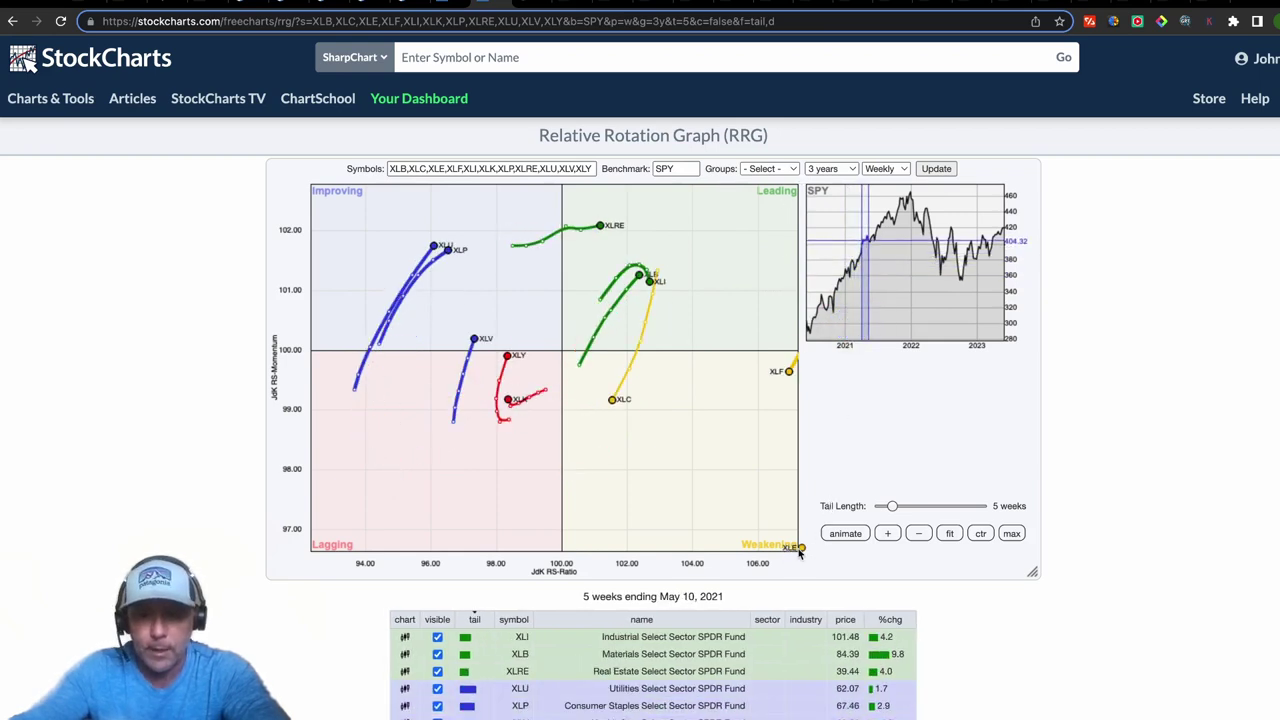
Step: Widen the graph's visible range and reposition it until XLE's whole tail fits in the plot
click(920, 537)
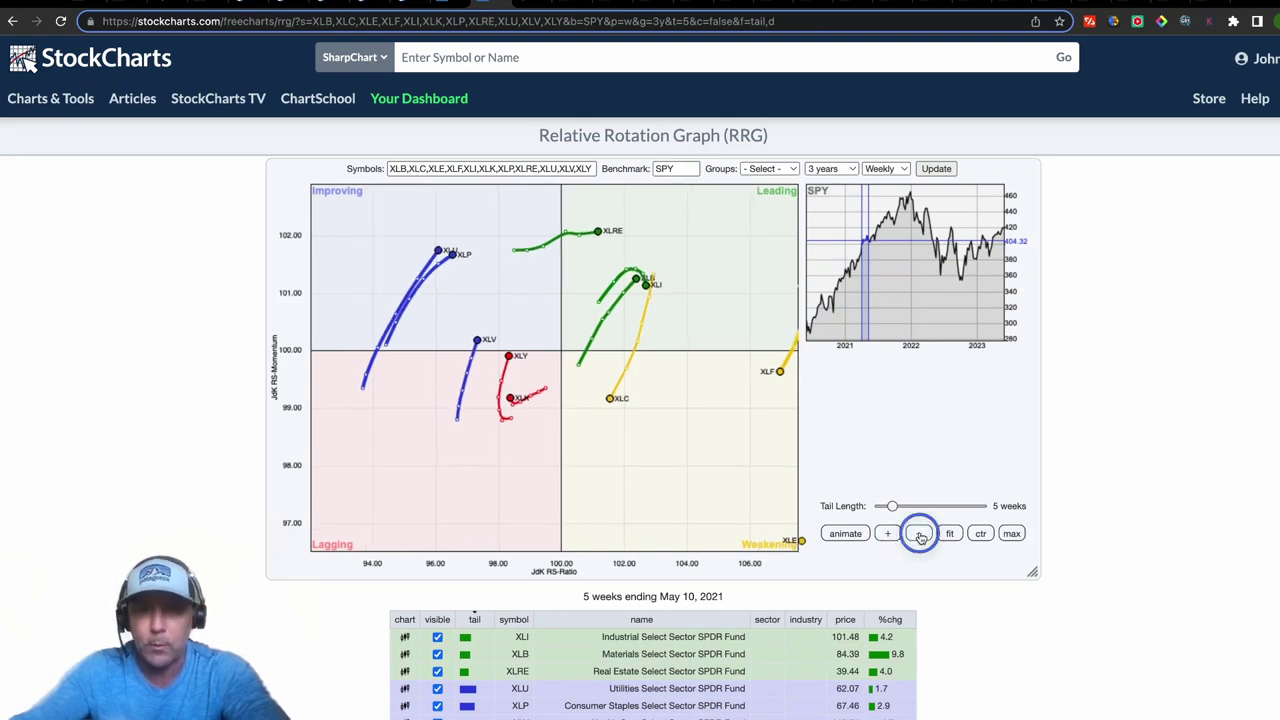
click(920, 537)
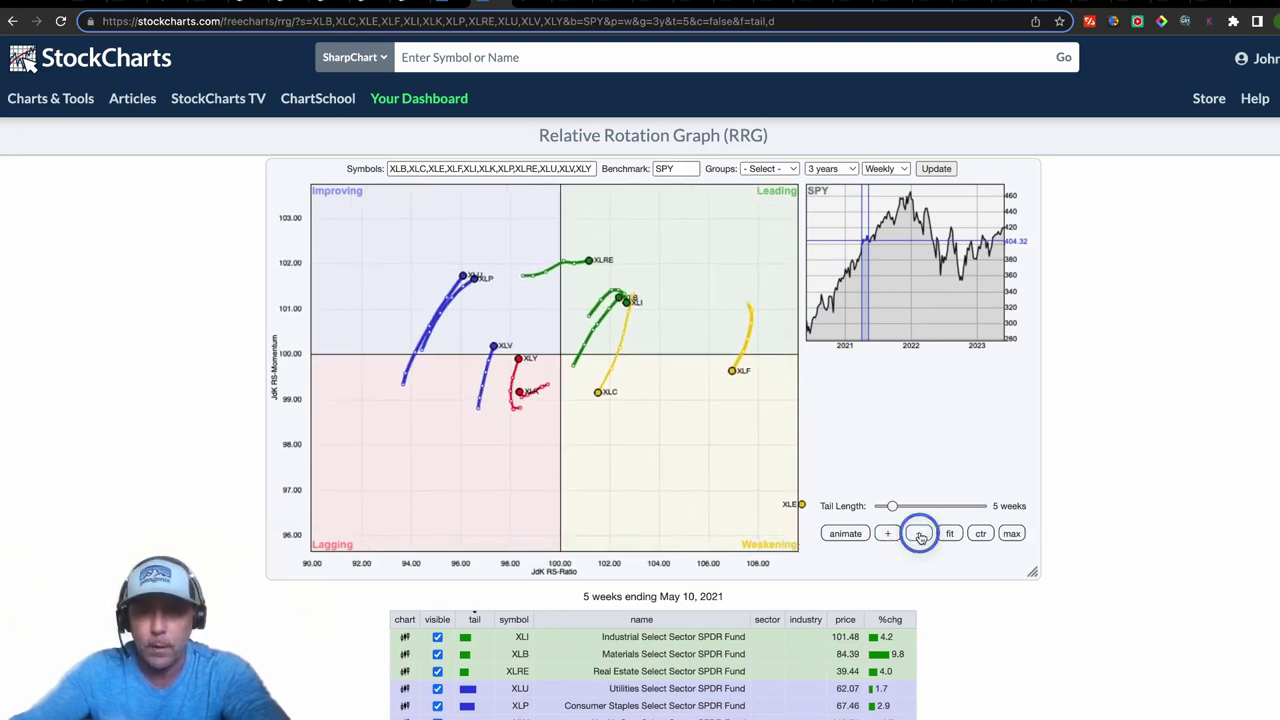
click(669, 472)
drag(669, 472, 651, 473)
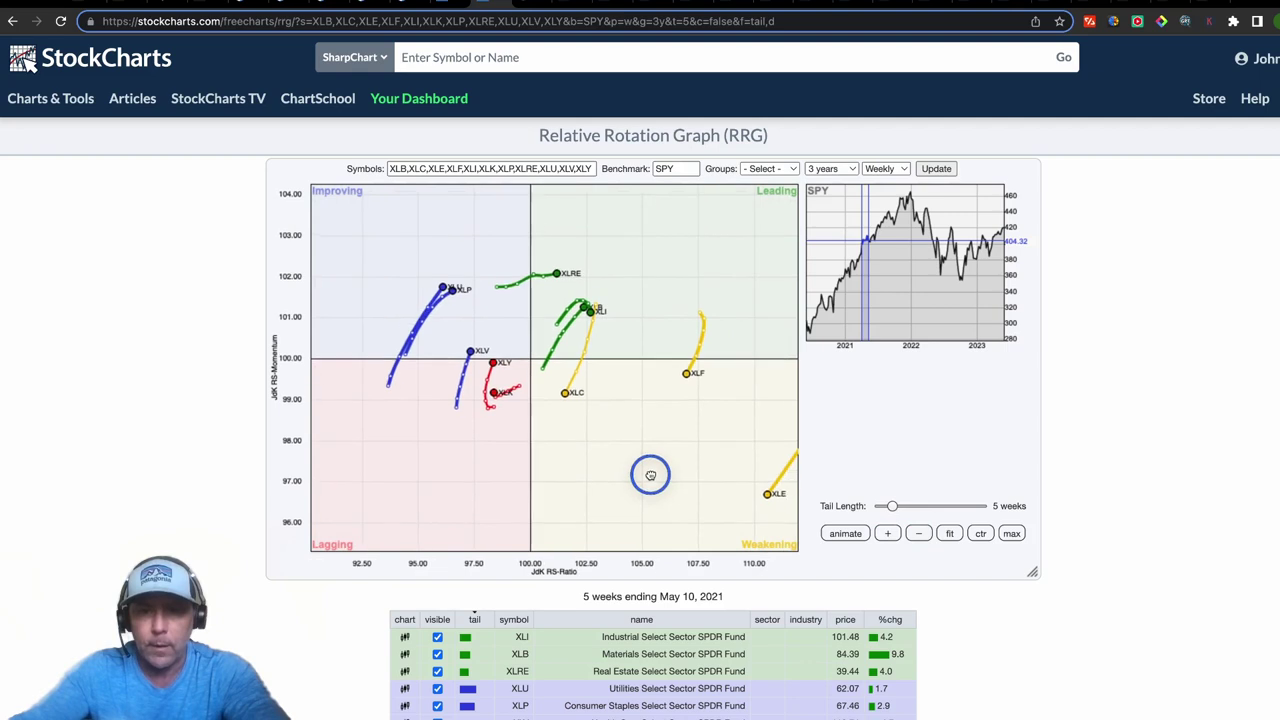
click(920, 535)
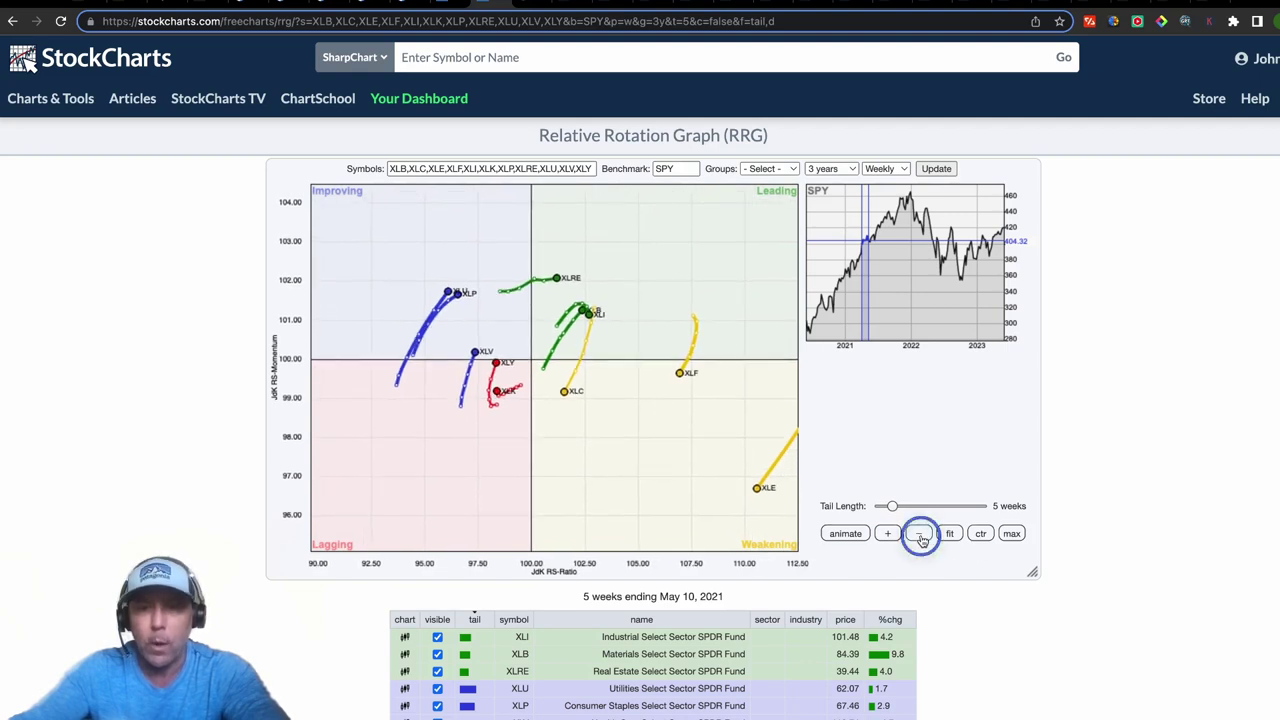
click(920, 535)
click(753, 478)
drag(753, 478, 749, 485)
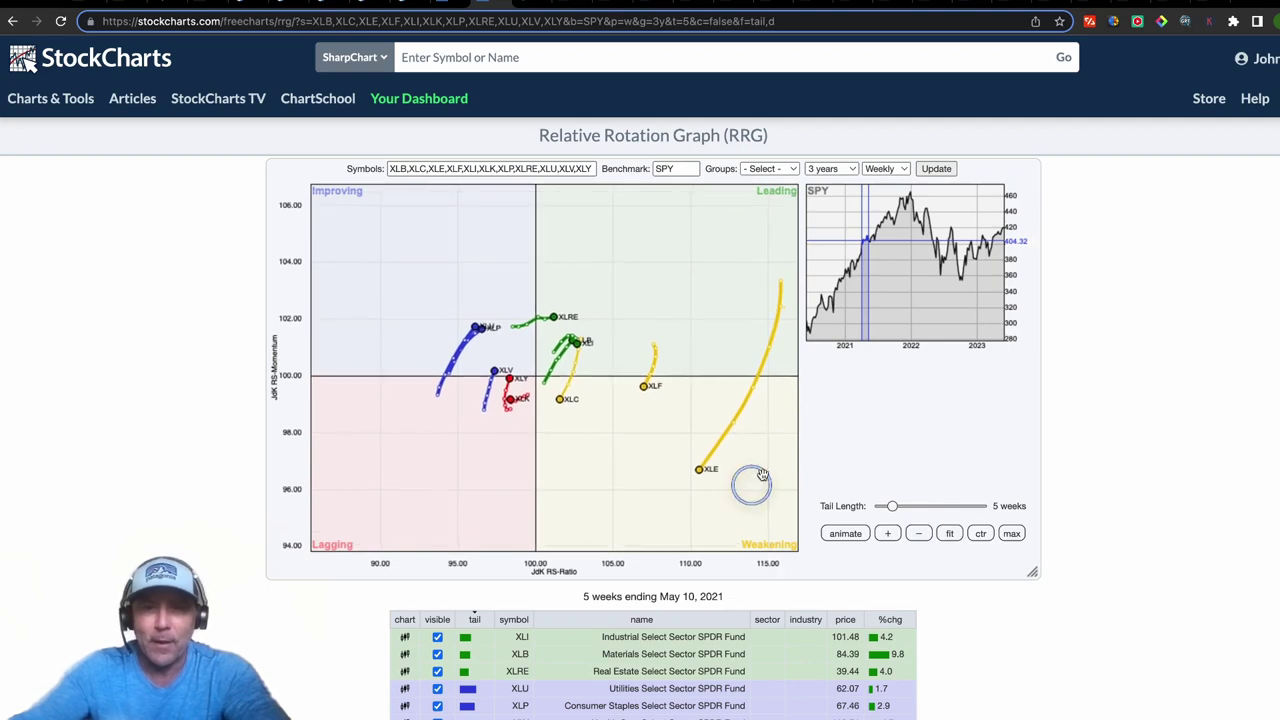
Step: Advance the five-week window through Sep 27 and Oct 11 to Oct 25, 2021, following XLE's move between quadrants
drag(866, 325, 891, 335)
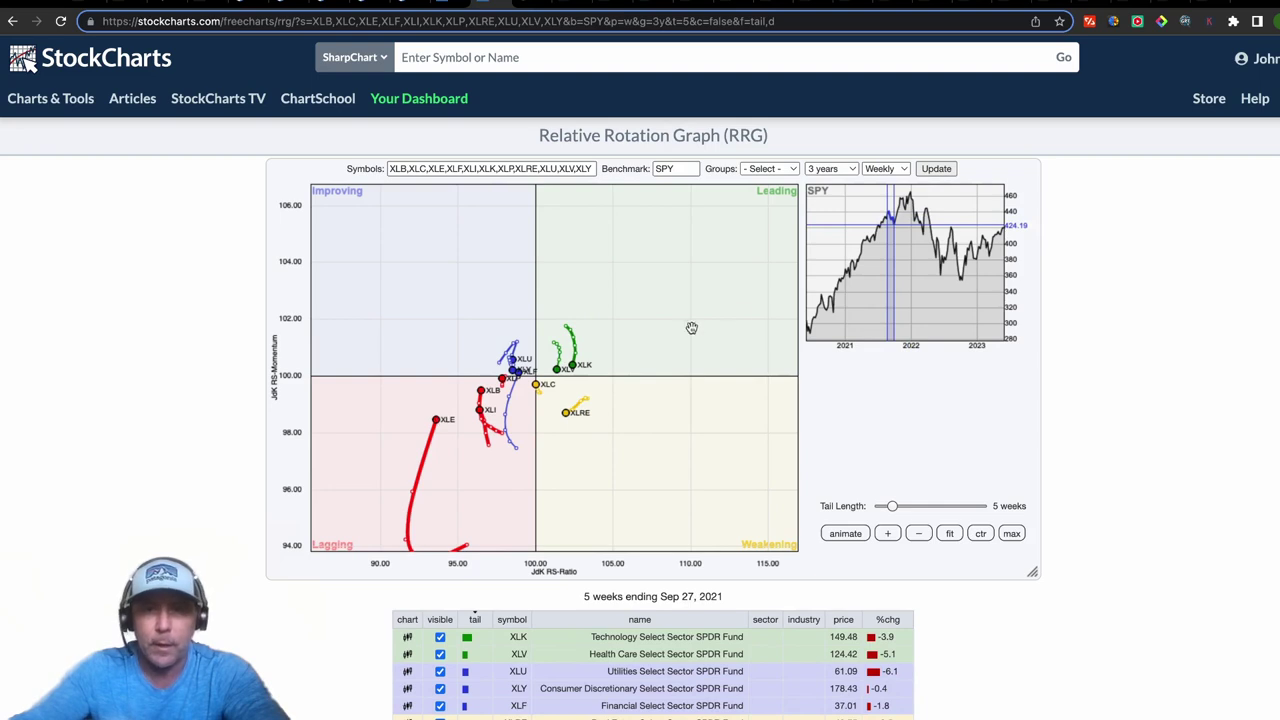
drag(891, 302, 894, 305)
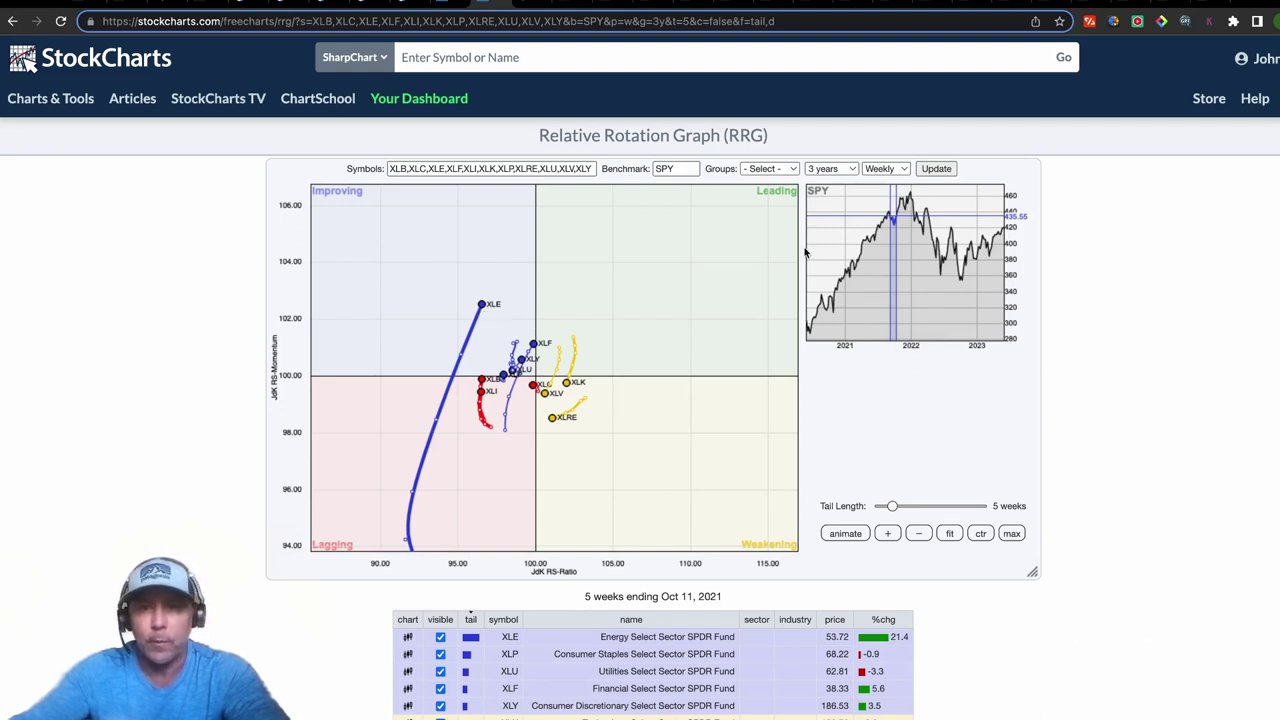
click(894, 271)
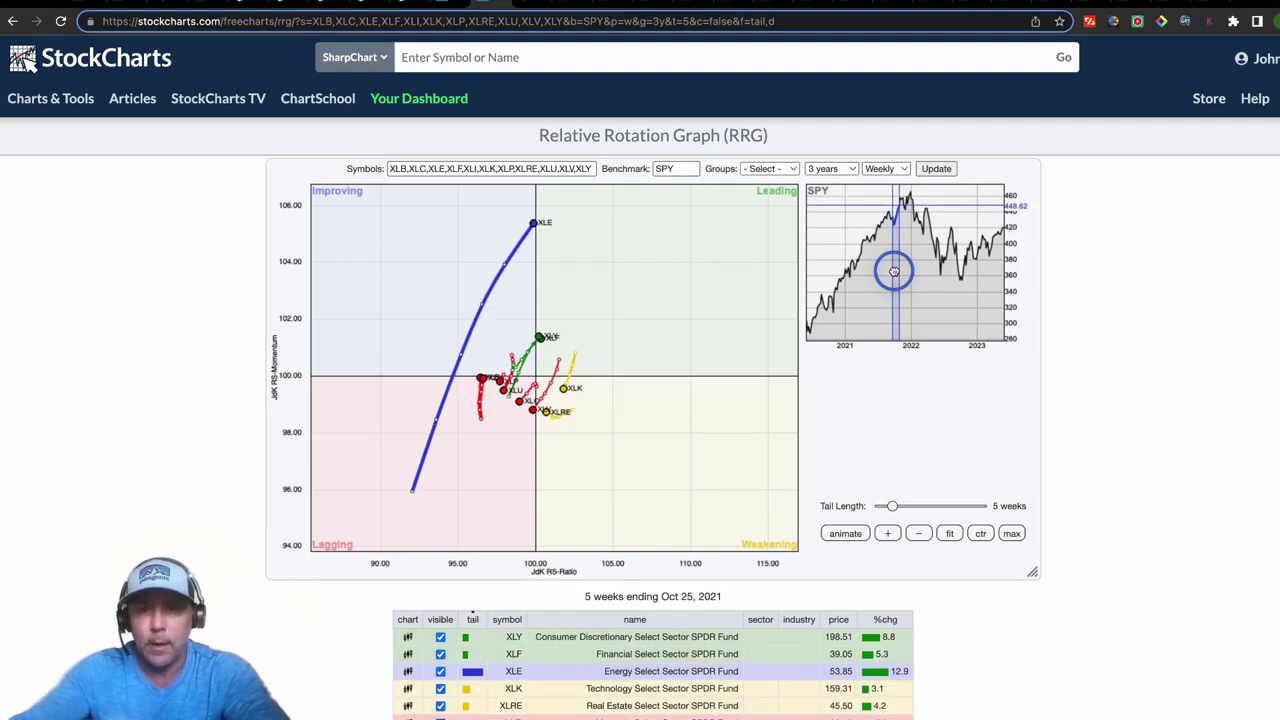
Step: Advance the five-week window through Jul 18 and Oct 24, 2022 to the newest data, following XLE's rotation between quadrants
click(896, 272)
drag(896, 272, 942, 296)
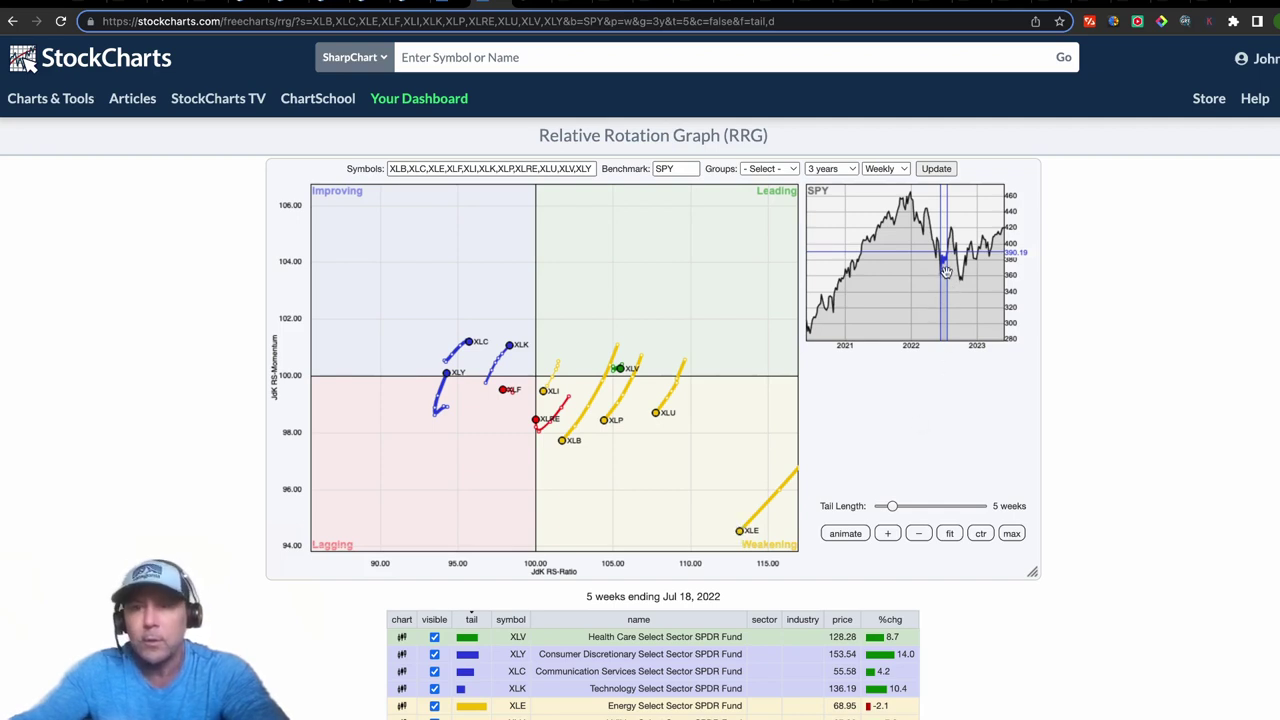
drag(946, 265, 961, 273)
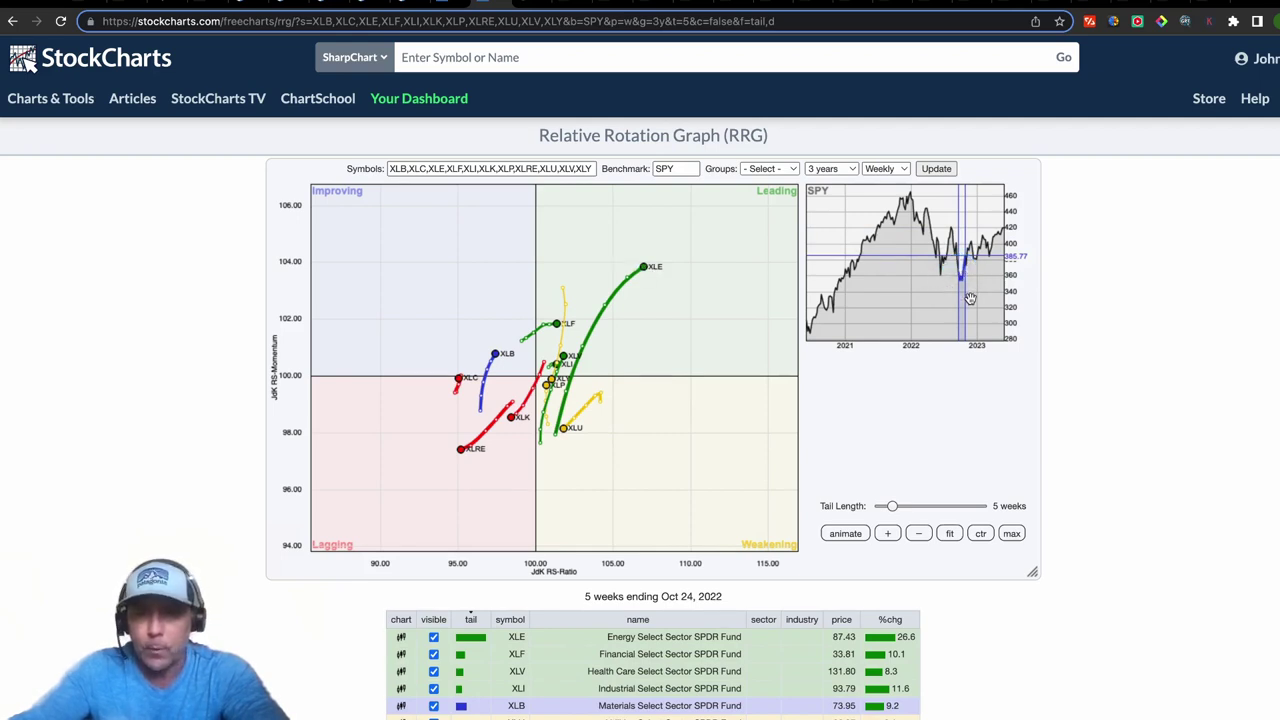
drag(961, 307, 1001, 321)
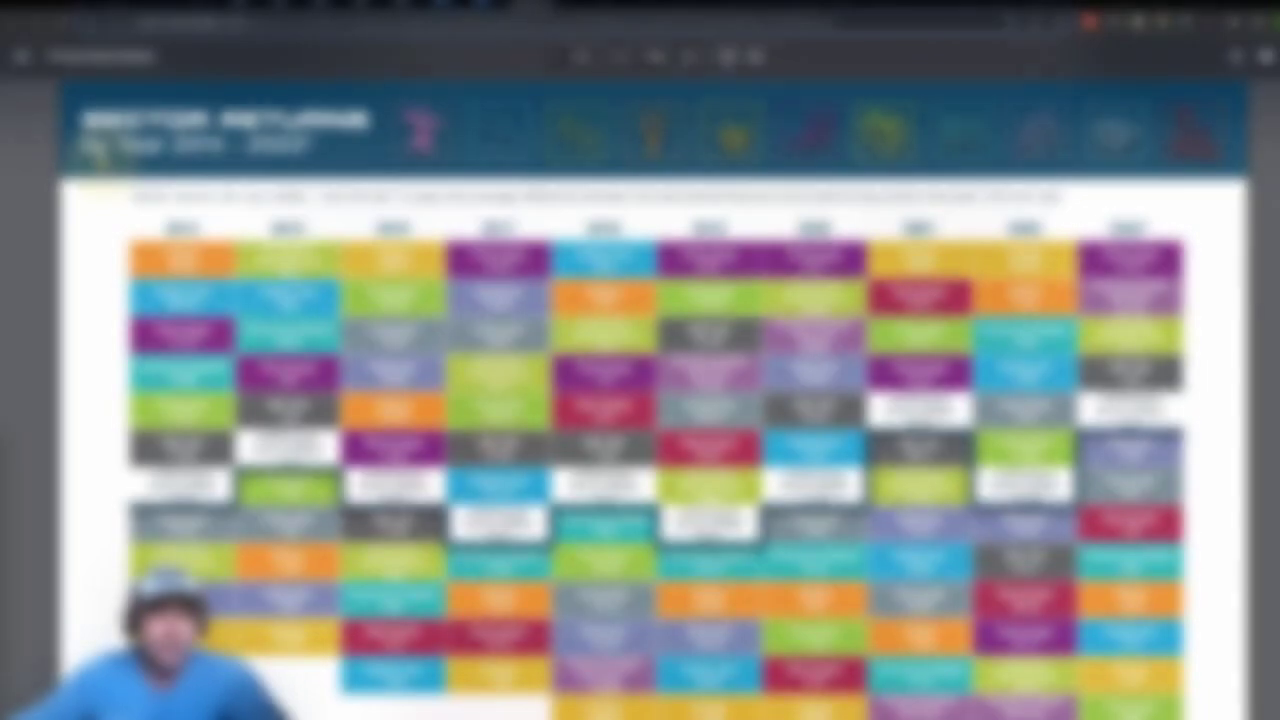
Step: Examine Energy's yearly ranking in the 10 Year Sector Returns document, marking the title, the 2021 and 2022 columns and Energy's 2023 entry
drag(100, 165, 357, 172)
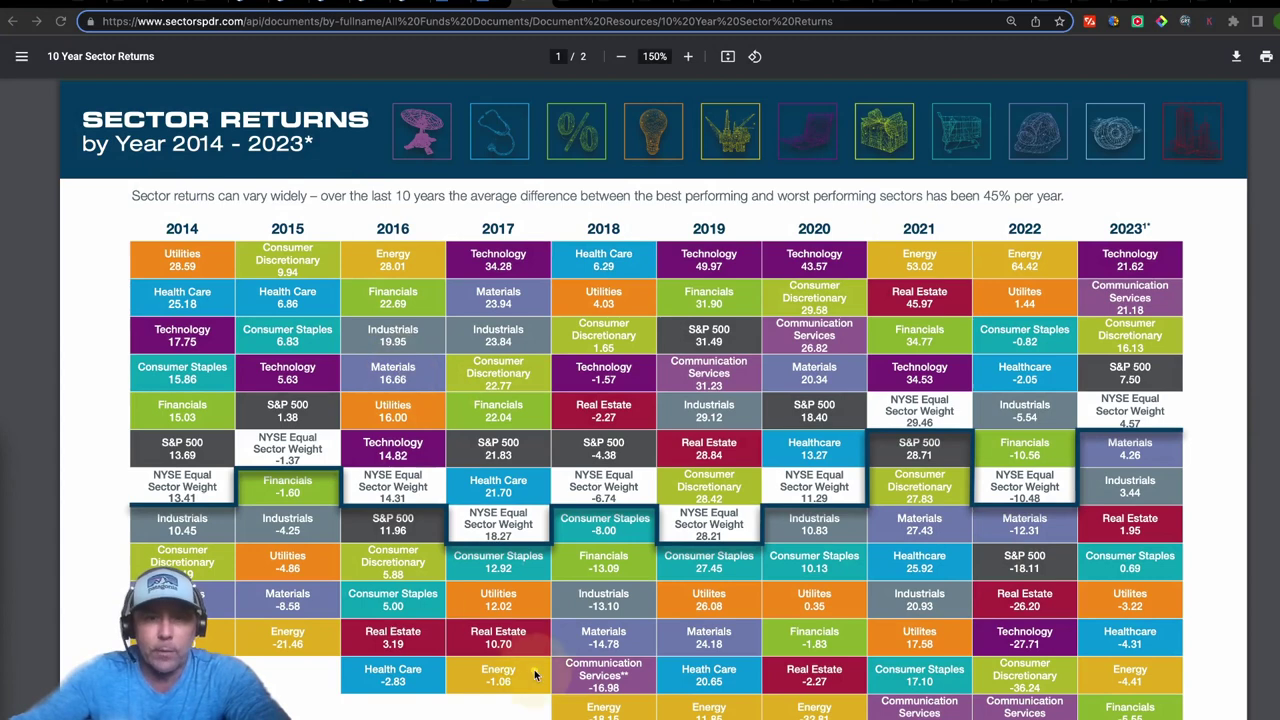
drag(855, 205, 893, 218)
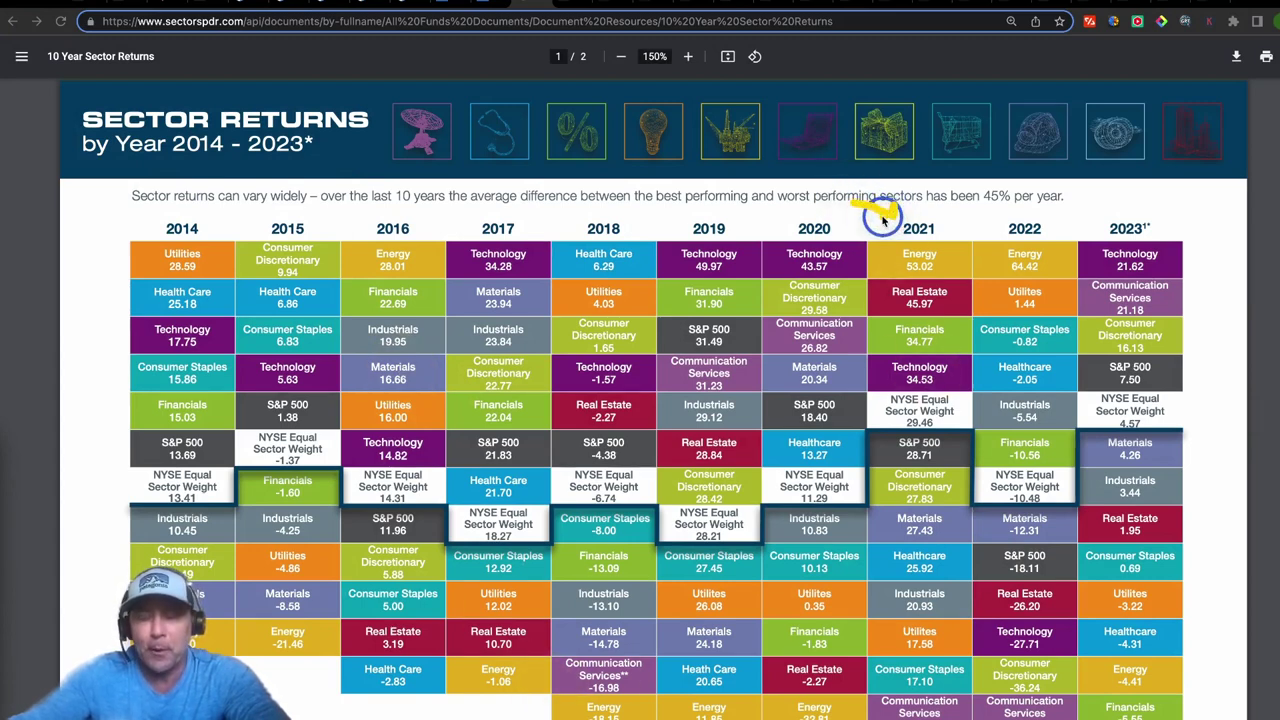
drag(878, 220, 900, 212)
drag(985, 218, 1003, 232)
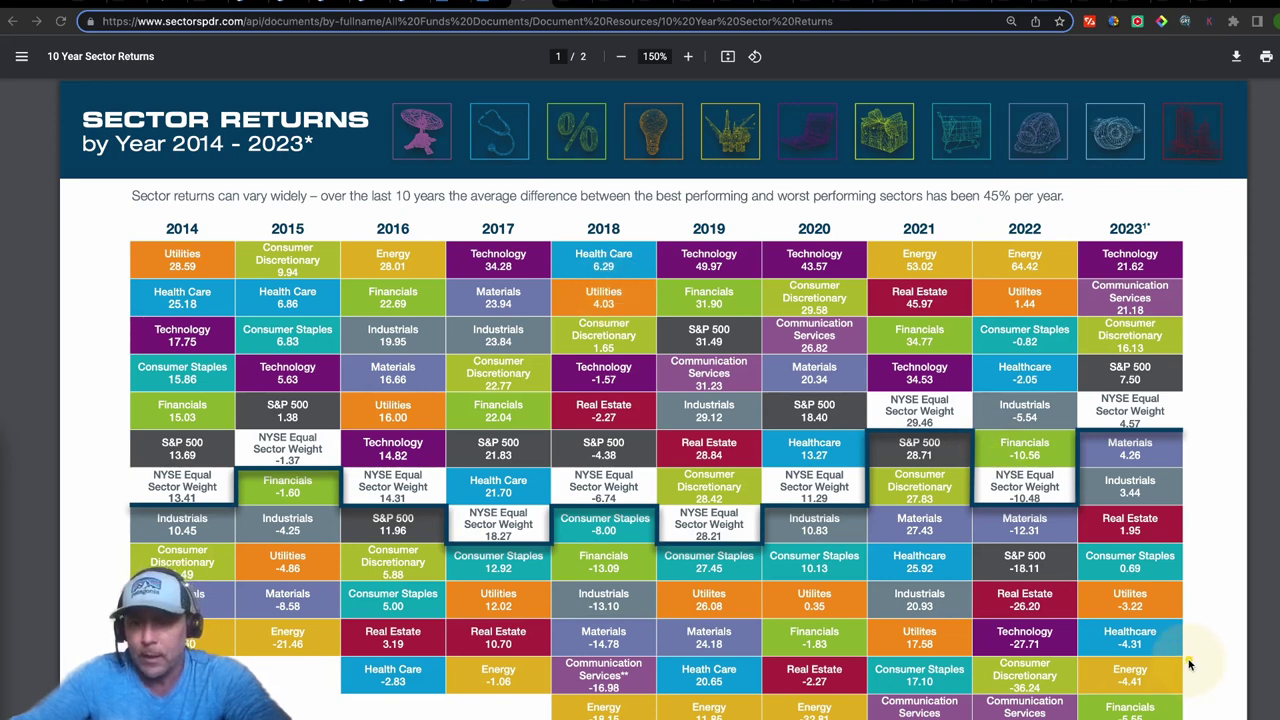
mouse_move(1245, 652)
mouse_down()
mouse_move(1196, 662)
mouse_move(1188, 678)
mouse_up()
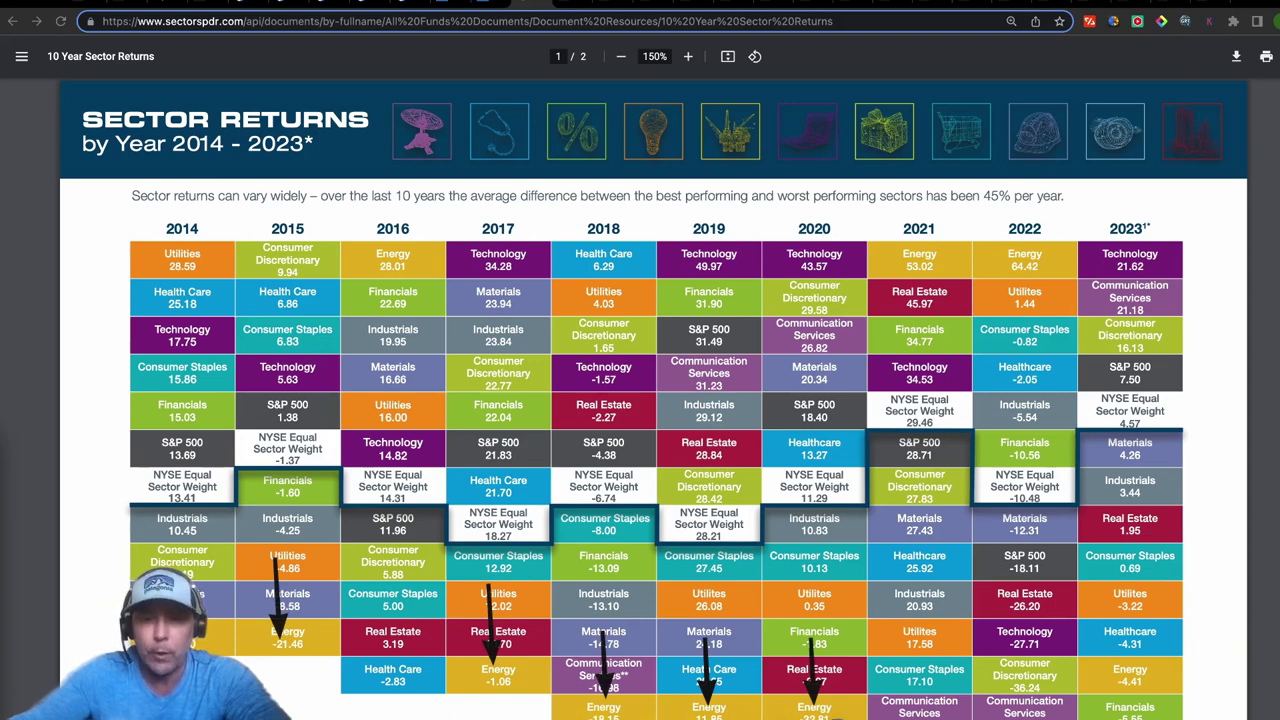
drag(468, 718, 502, 705)
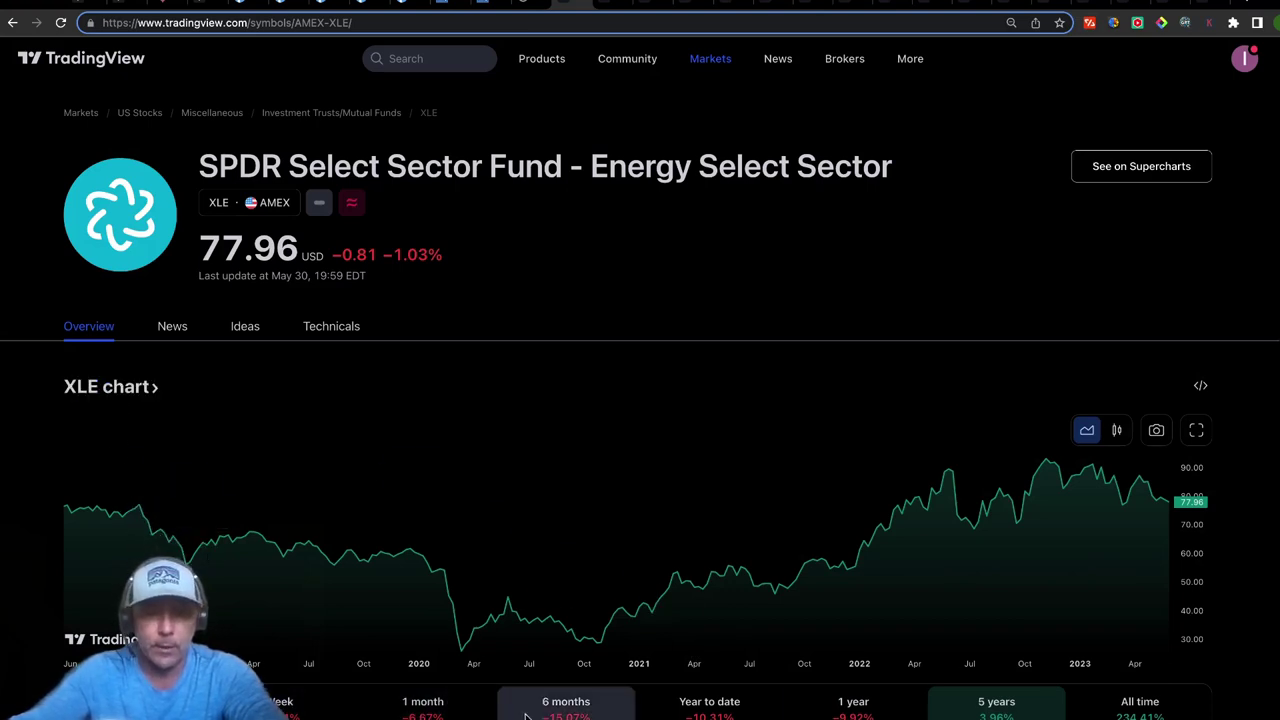
Step: Compare XLE's price performance on its TradingView page over 6 months, year to date, 1 year and 5 years
click(566, 703)
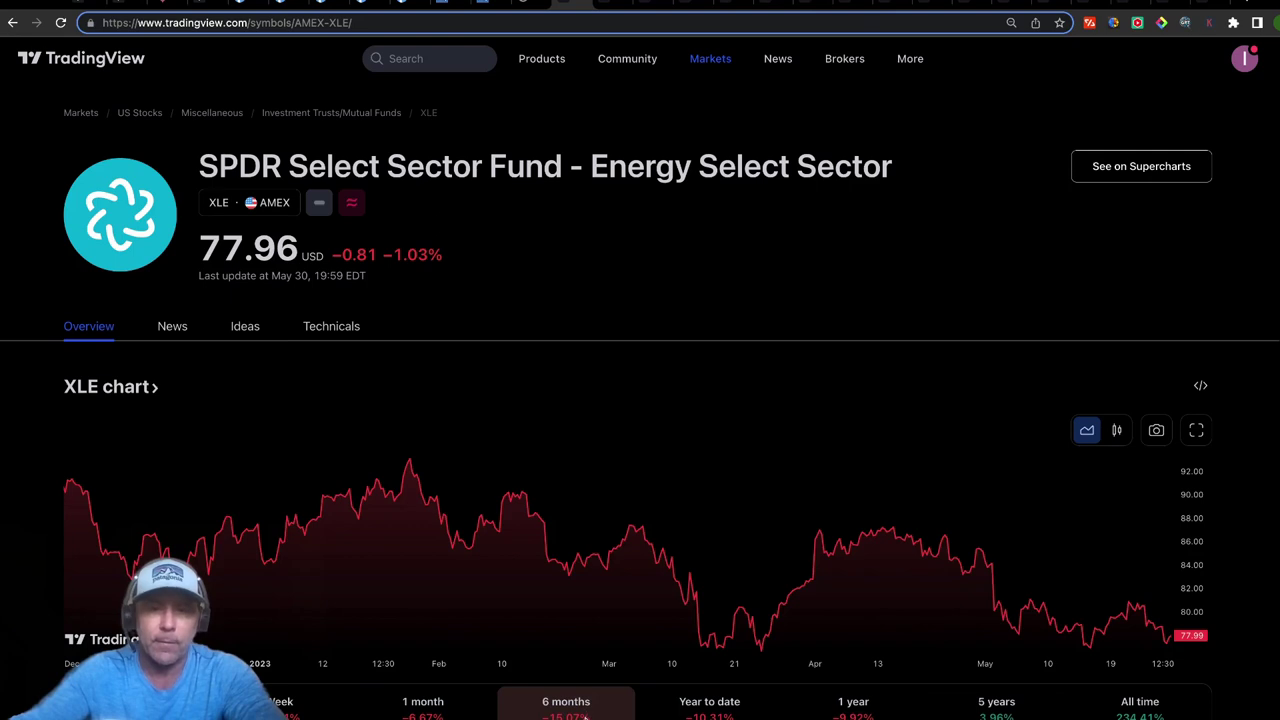
click(727, 713)
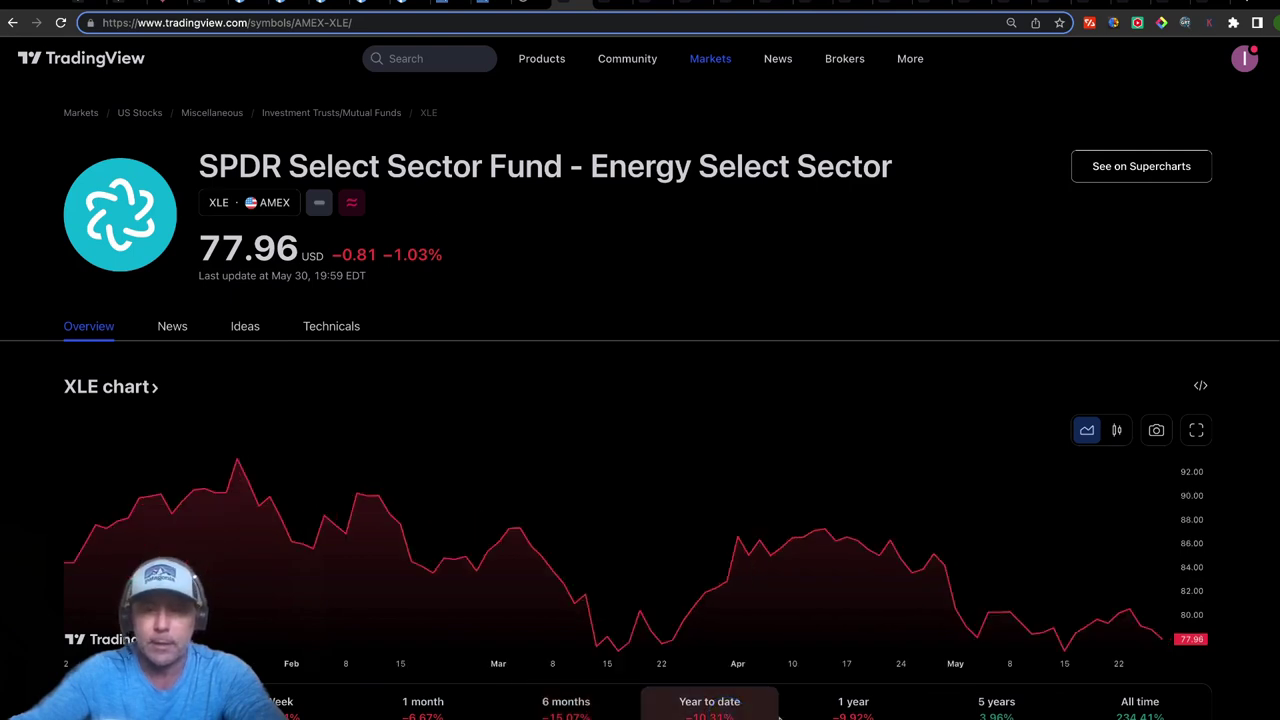
click(884, 710)
click(962, 712)
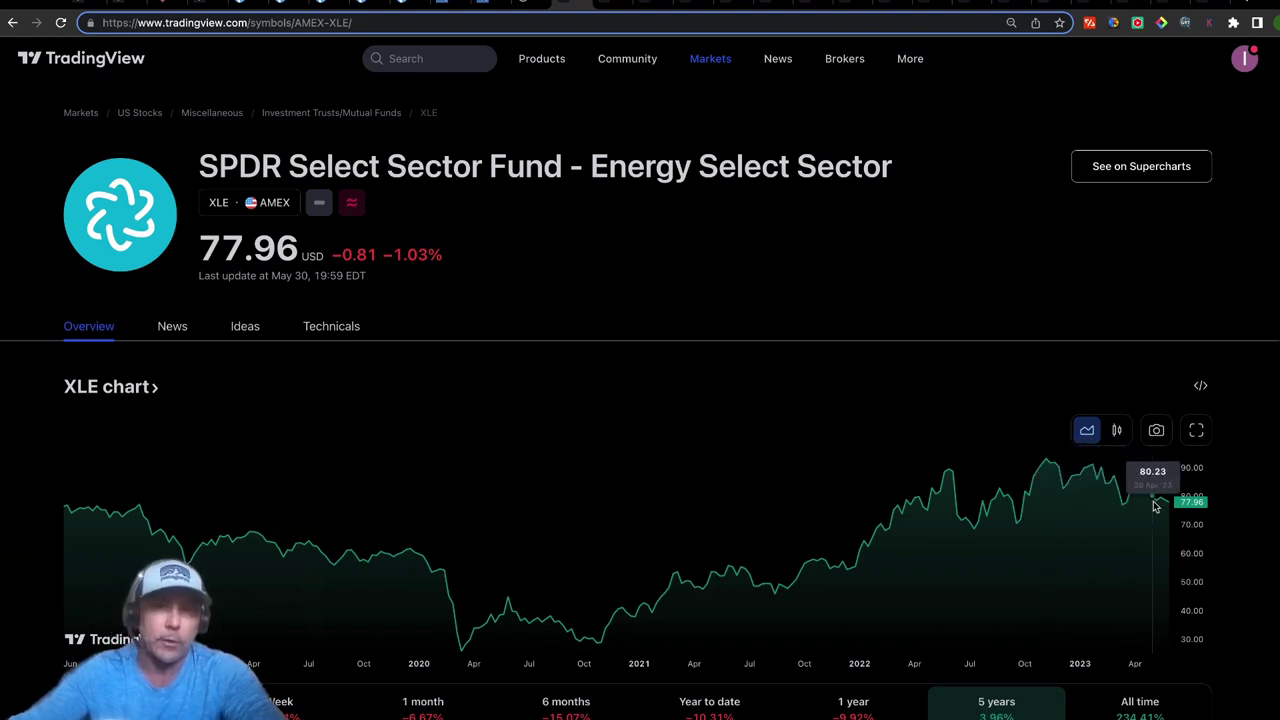
Step: Open XLE's news flow and browse the energy sector headlines back to early May
click(182, 328)
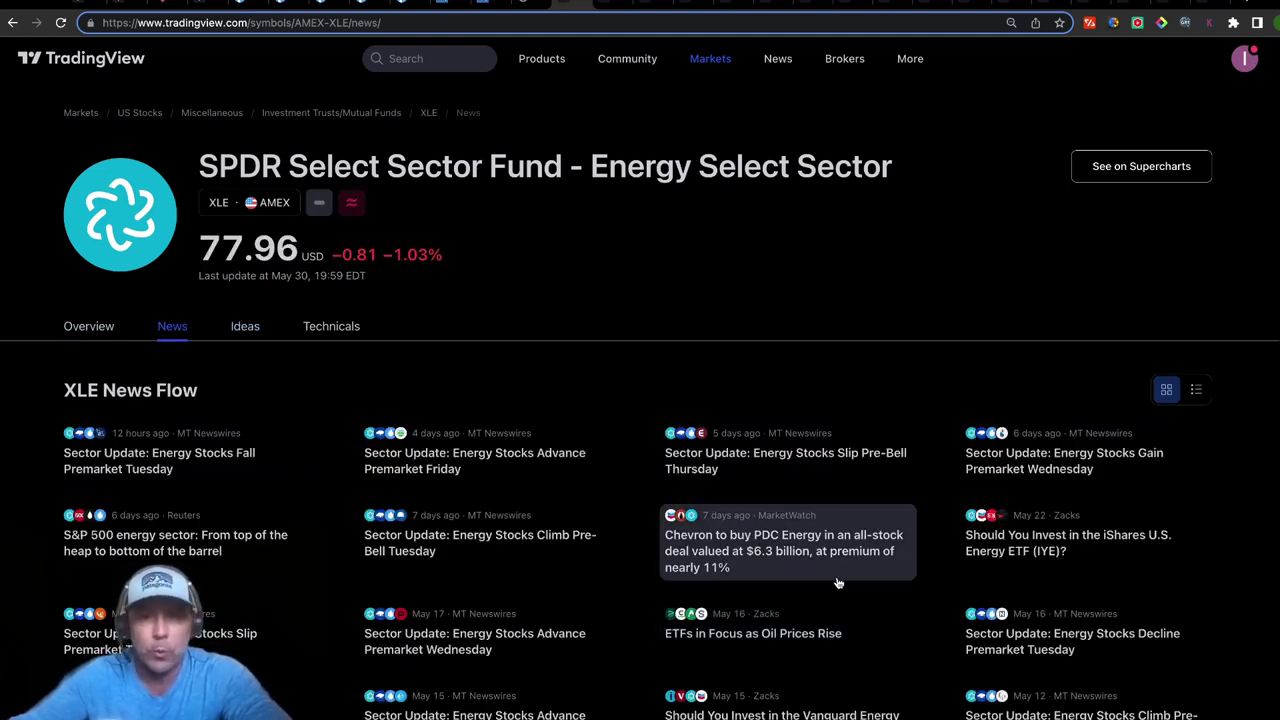
scroll(838, 582, down, 2)
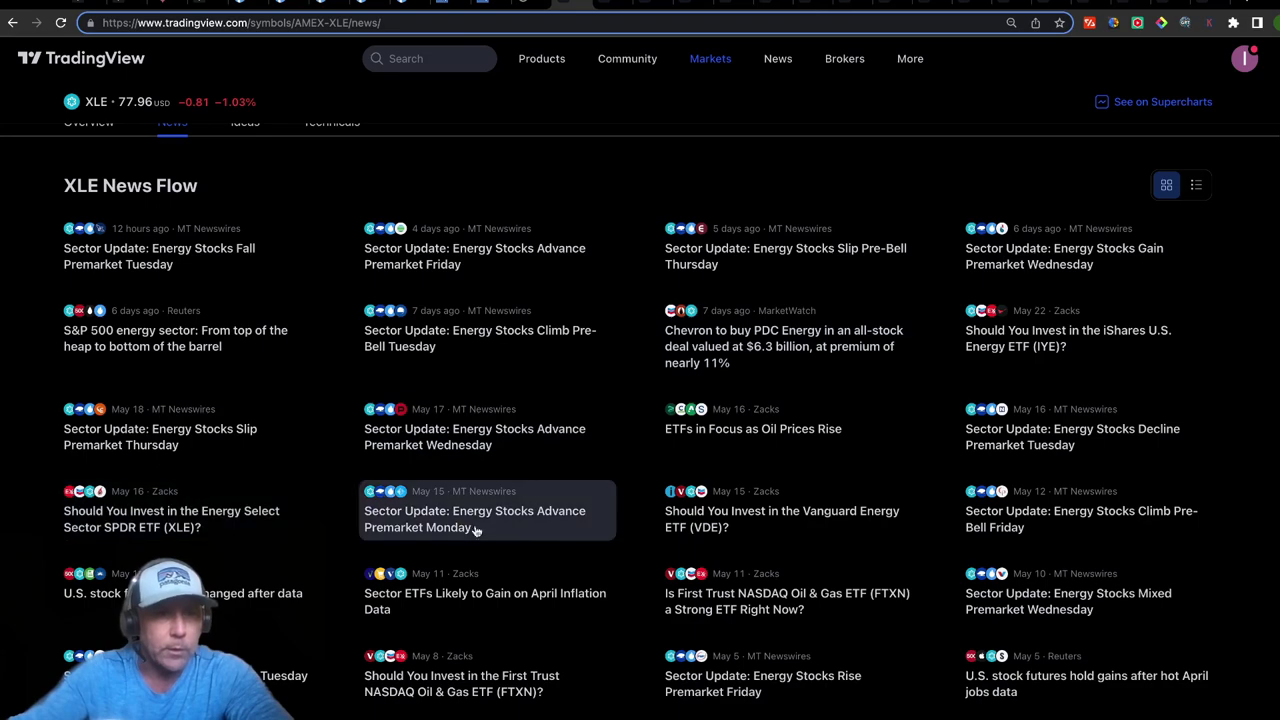
scroll(525, 542, down, 10)
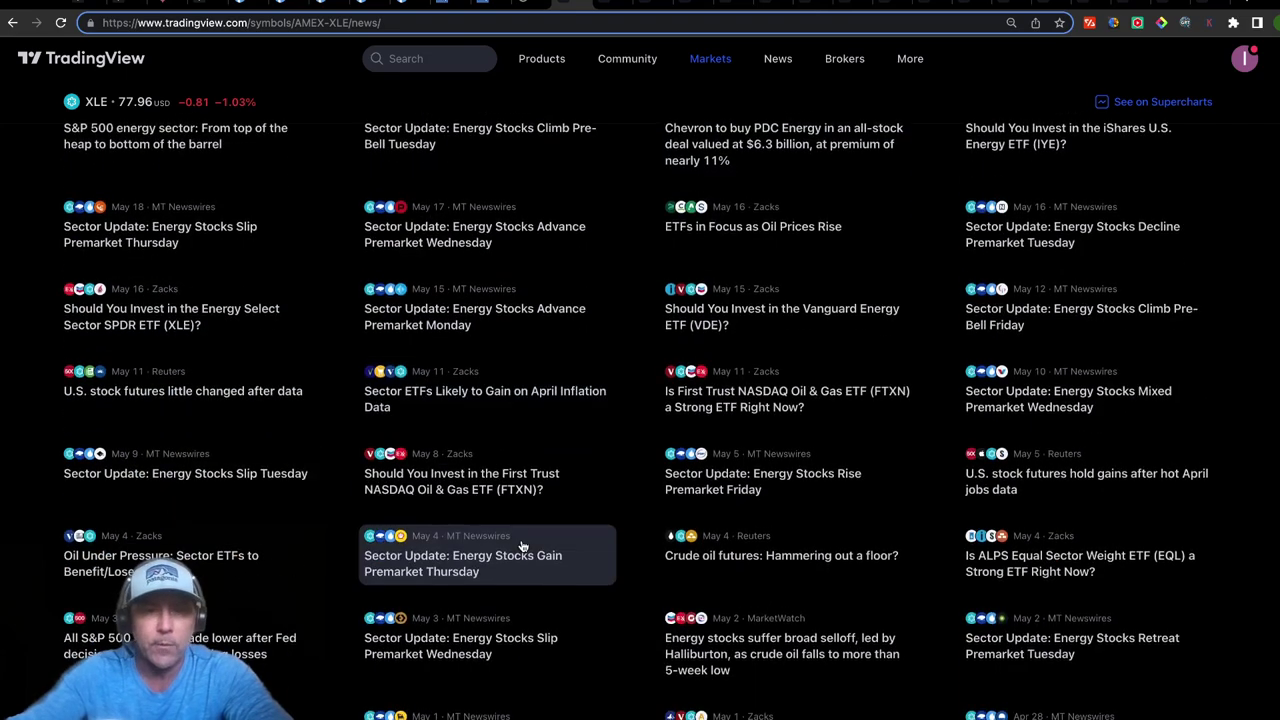
scroll(520, 548, up, 10)
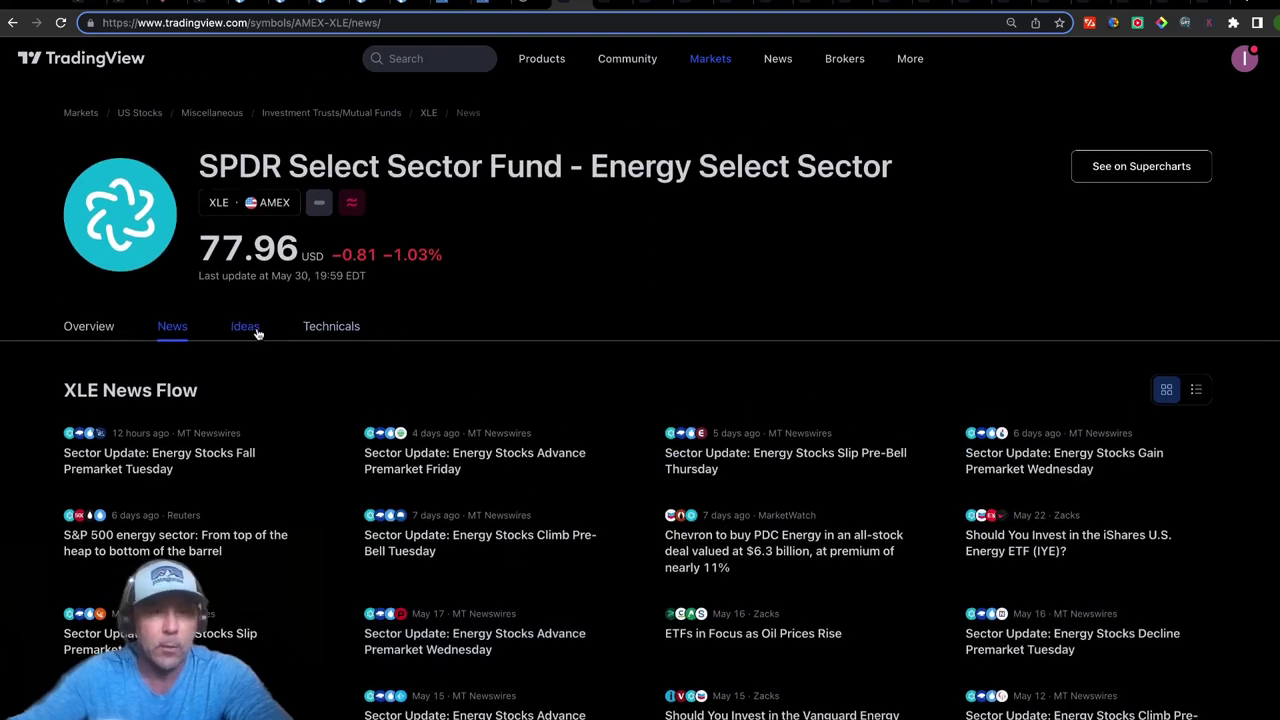
Step: Open XLE's technical analysis and compare the gauges for the 1 day, 1 week and 1 month timeframes
click(308, 330)
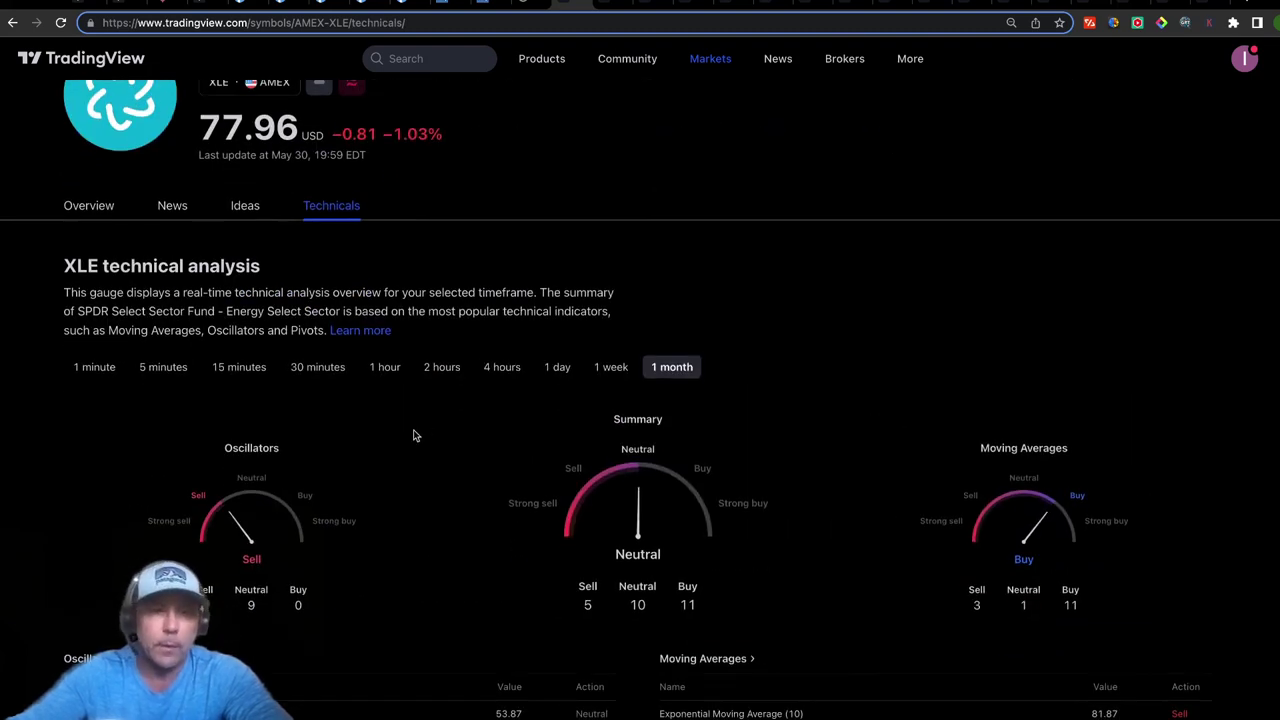
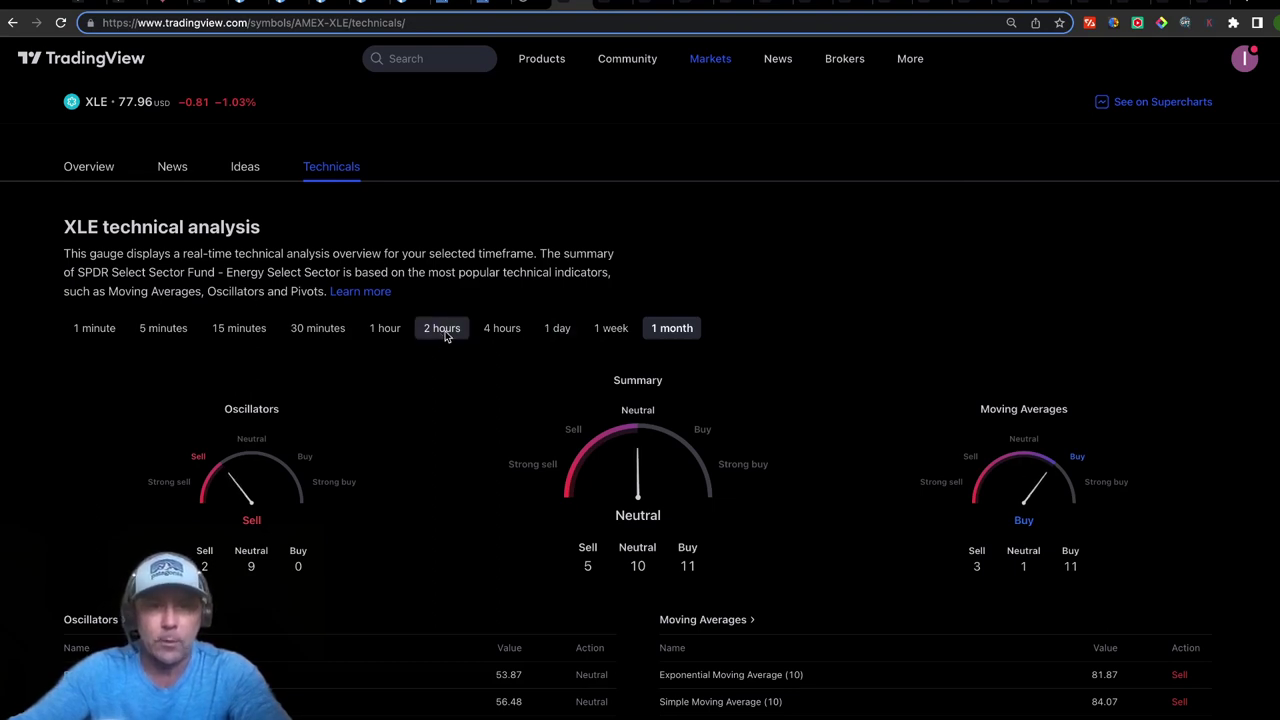
click(564, 328)
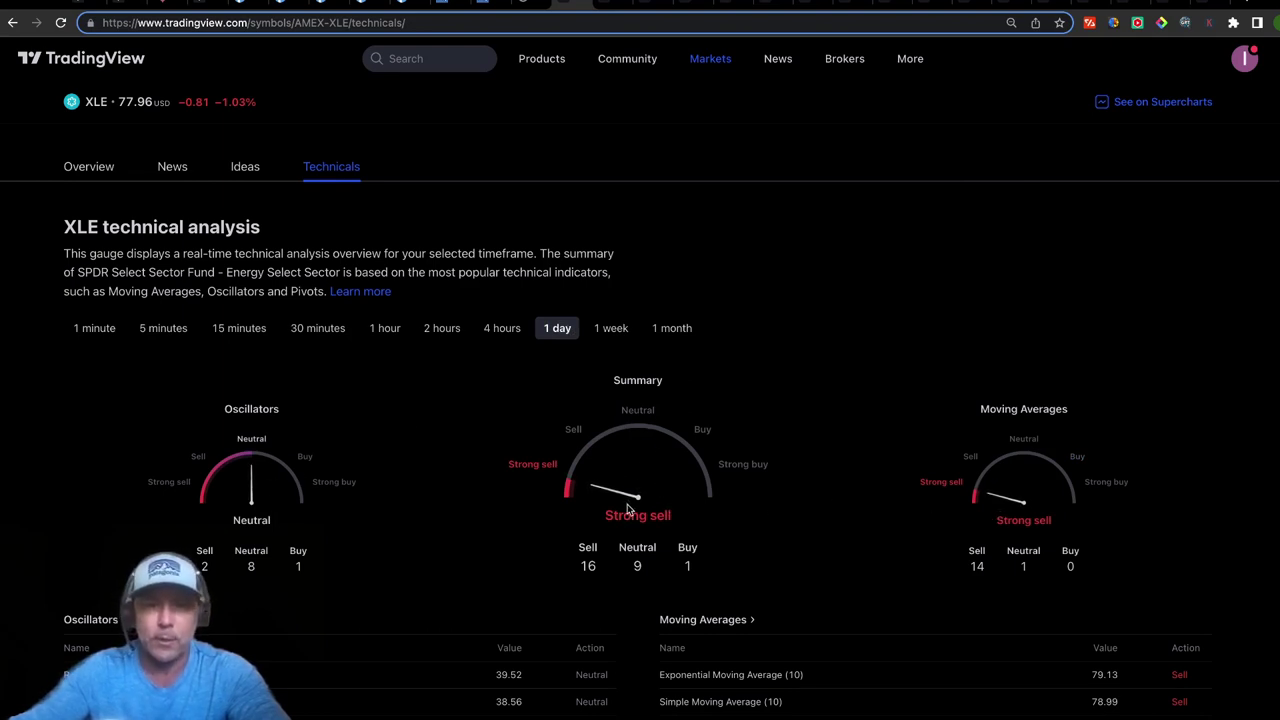
click(614, 336)
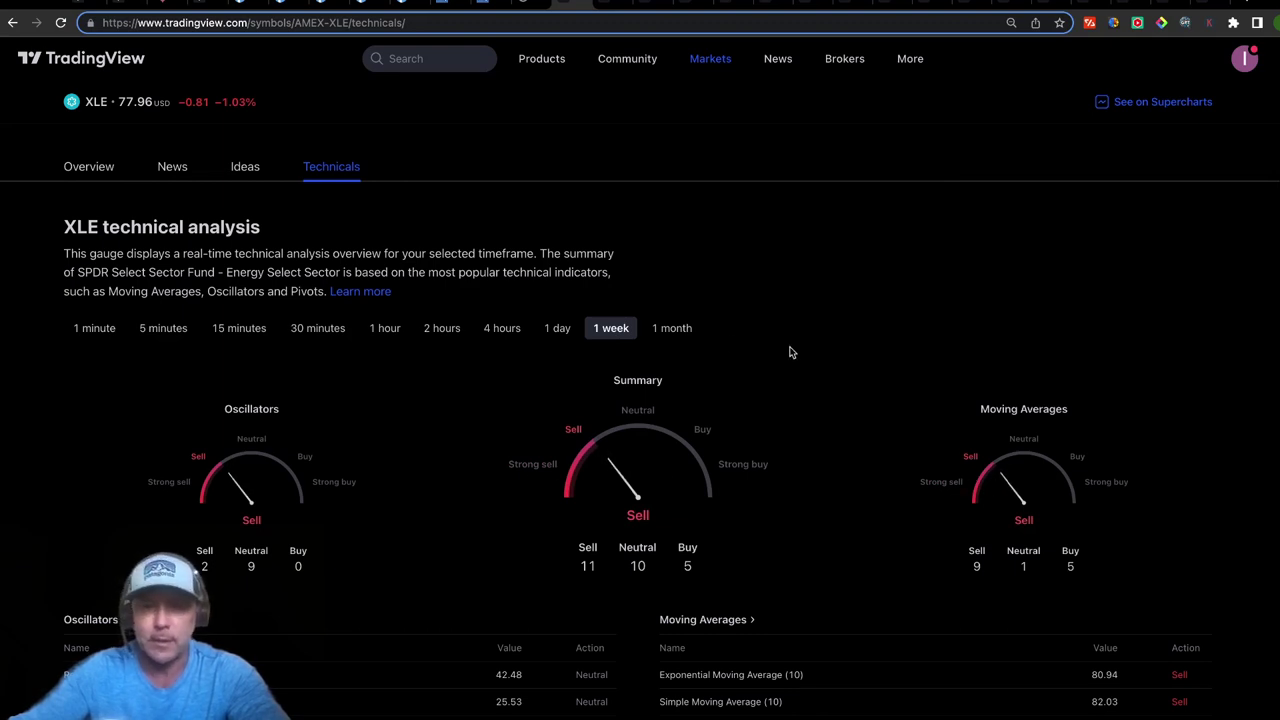
click(675, 330)
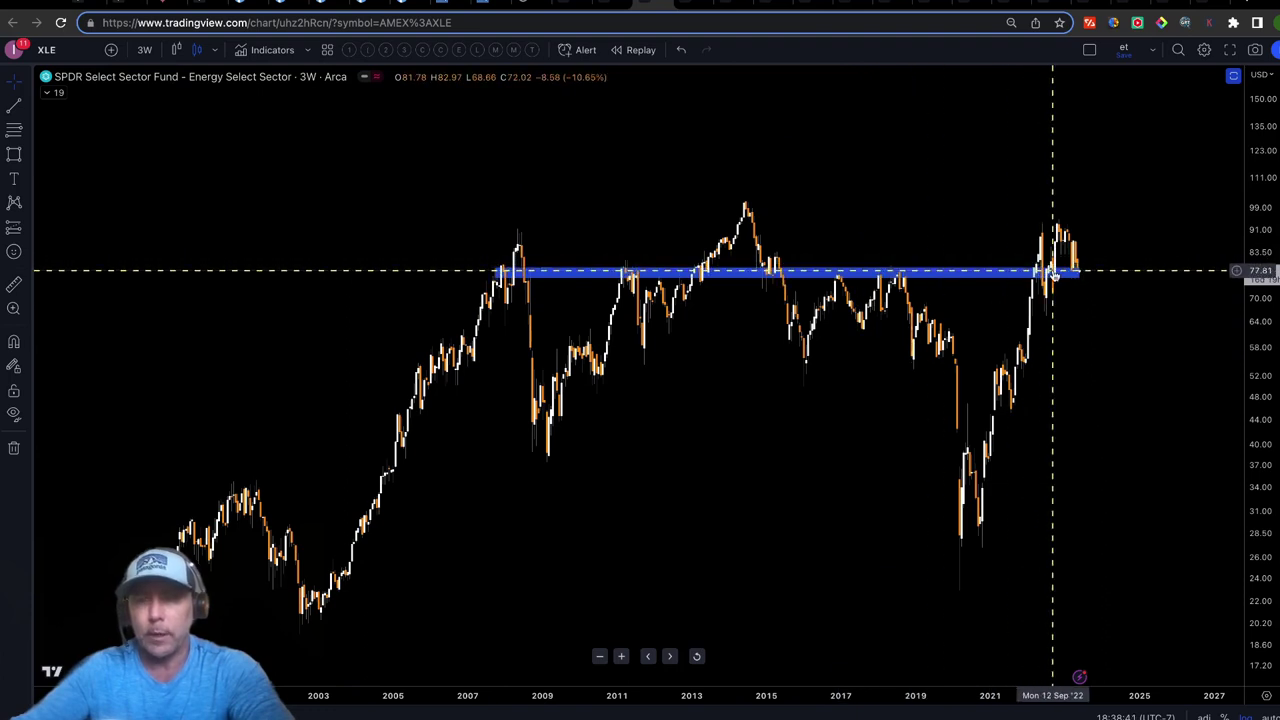
Step: On XLE's three-week candlestick chart, mark where price meets the blue horizontal level between 2008 and 2018
click(557, 163)
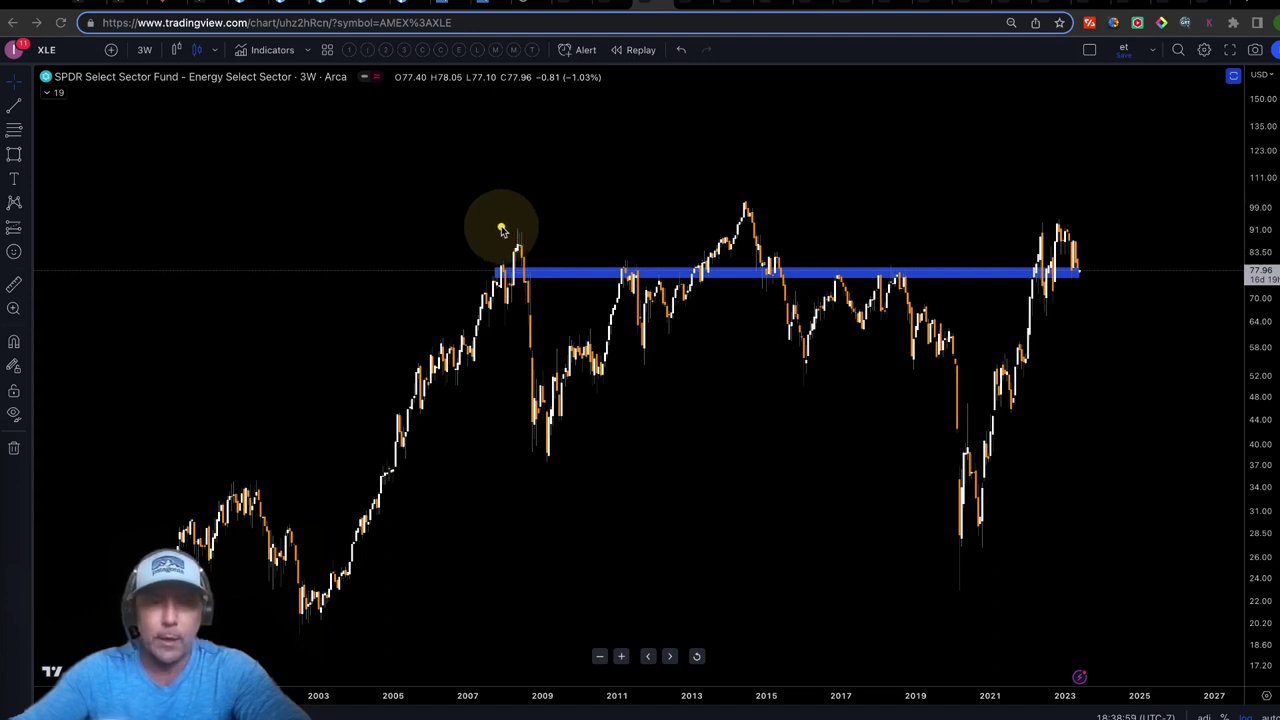
drag(456, 214, 511, 246)
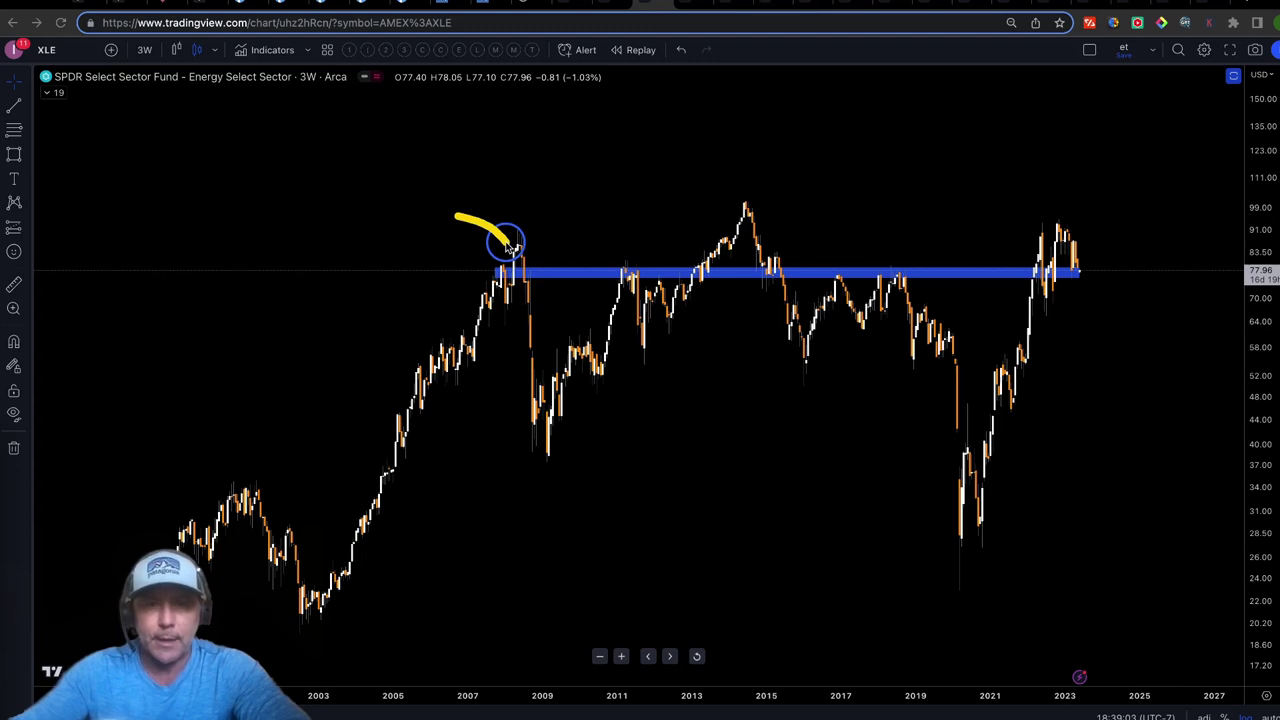
mouse_move(442, 278)
mouse_down()
mouse_move(491, 277)
mouse_move(465, 290)
mouse_move(523, 257)
mouse_up()
mouse_move(579, 220)
mouse_down()
mouse_move(625, 255)
mouse_move(607, 260)
mouse_up()
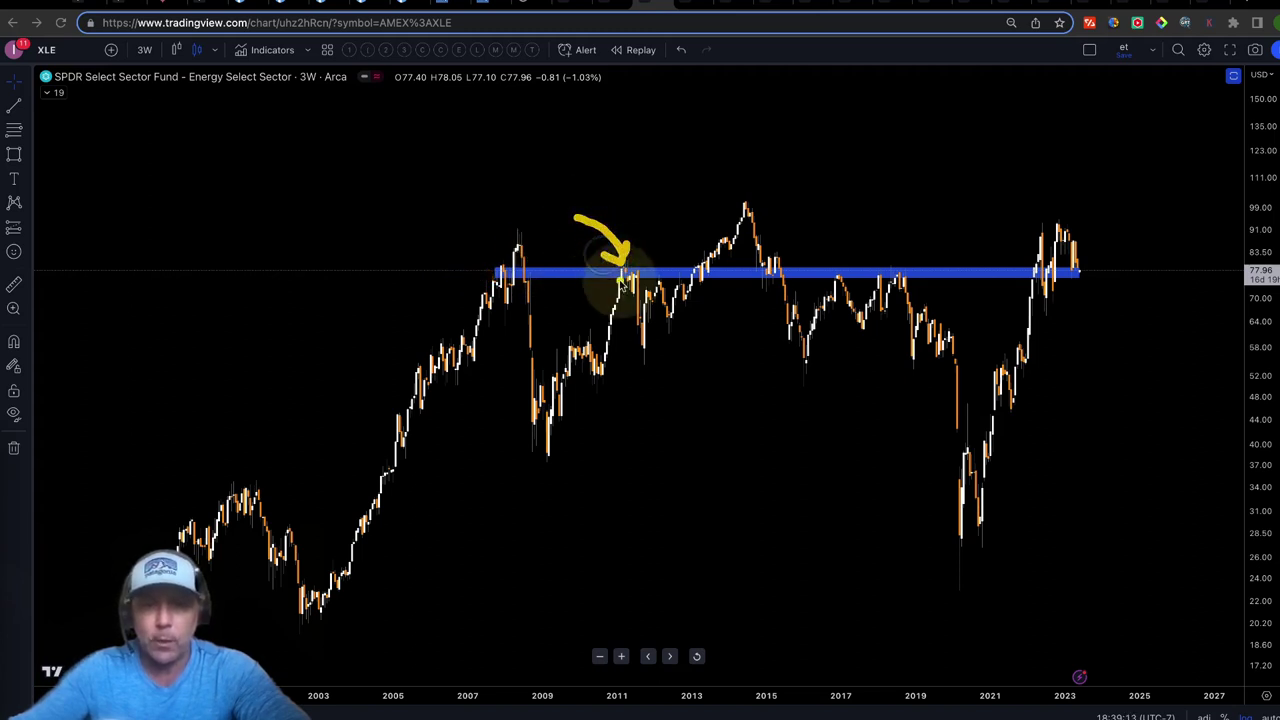
mouse_move(657, 240)
mouse_down()
mouse_move(660, 273)
mouse_move(664, 218)
mouse_up()
drag(707, 340, 708, 291)
mouse_move(776, 262)
mouse_down()
mouse_move(834, 234)
mouse_move(845, 253)
mouse_up()
drag(900, 206, 901, 255)
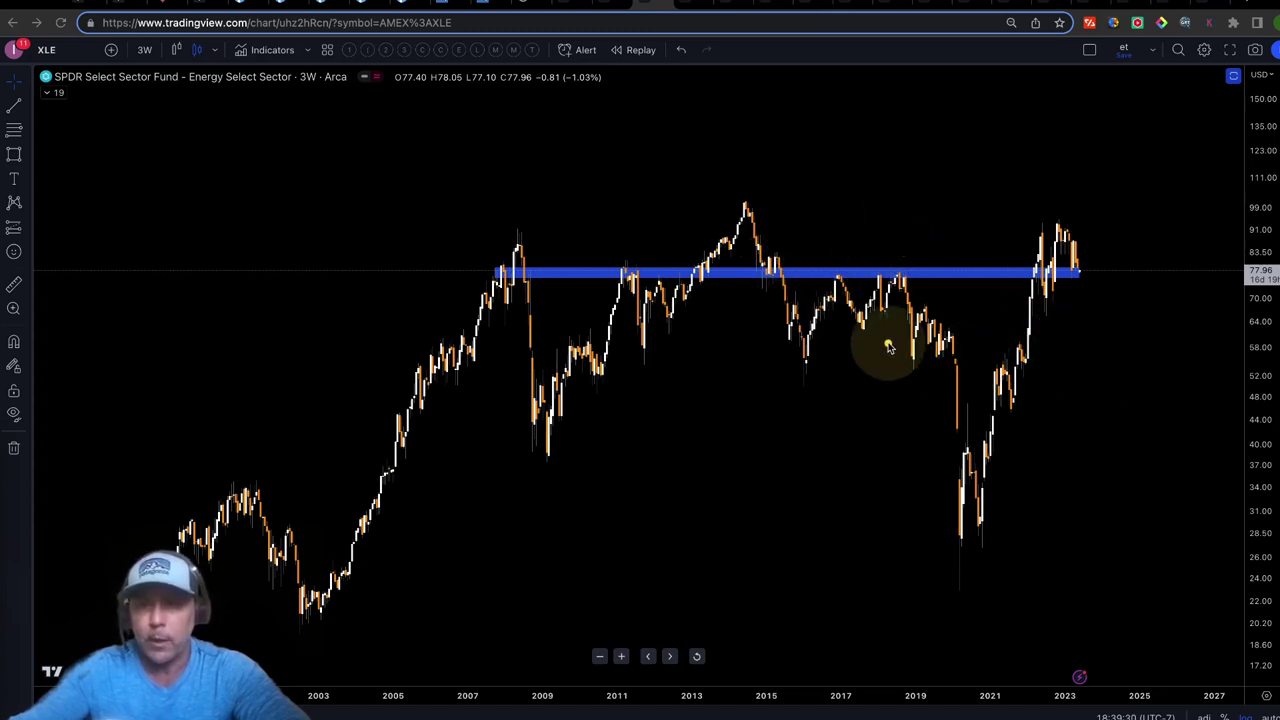
Step: Mark the 2020 price lows and the area just under the blue level where price has traded since 2022
drag(955, 578, 982, 576)
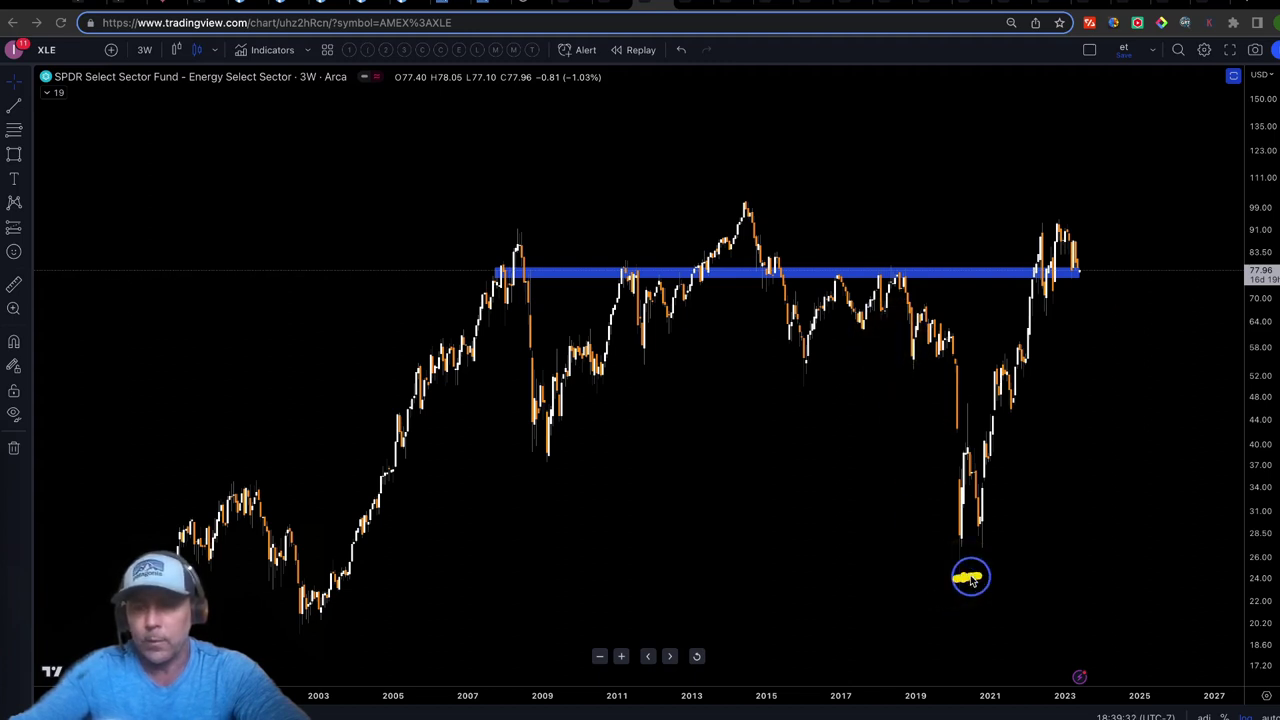
mouse_move(898, 330)
mouse_down()
mouse_move(914, 423)
mouse_move(986, 563)
mouse_move(1034, 363)
mouse_move(1073, 297)
mouse_move(1037, 300)
mouse_move(1085, 293)
mouse_up()
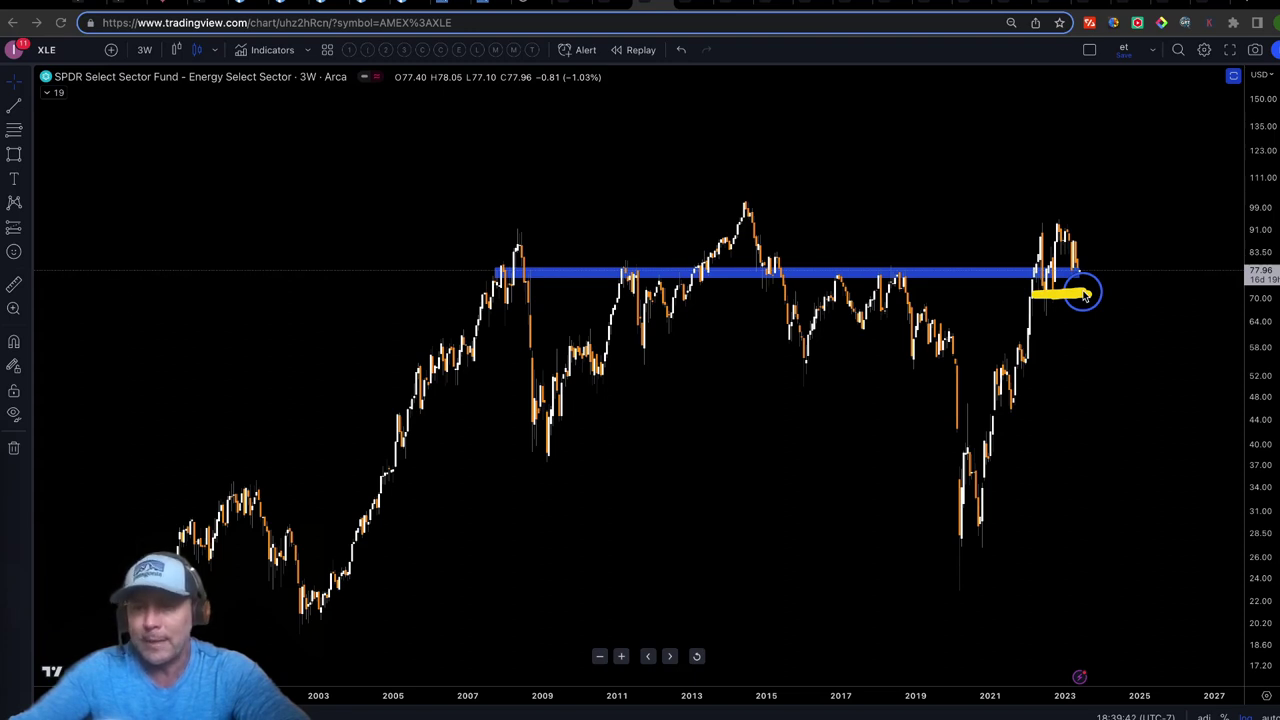
drag(1085, 294, 1086, 295)
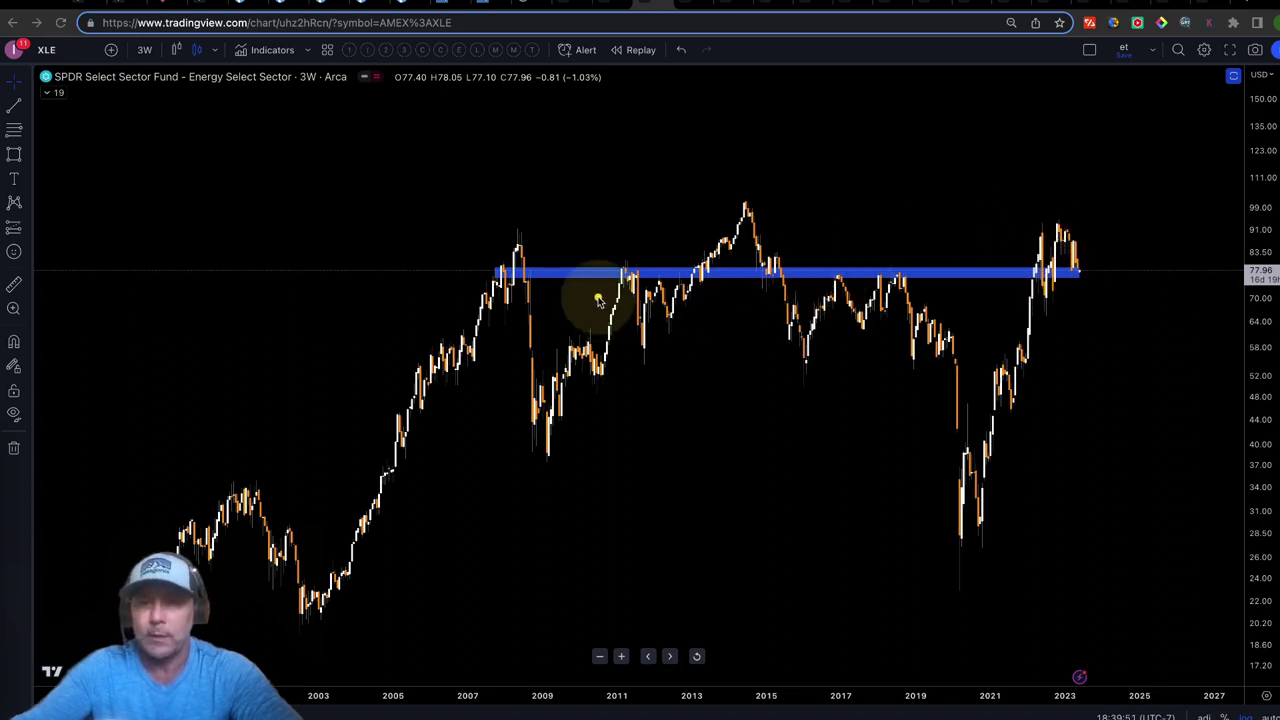
Step: Show the hidden BB 1M 20 close indicator, set the chart interval to 2 weeks and collapse the indicator list
click(45, 95)
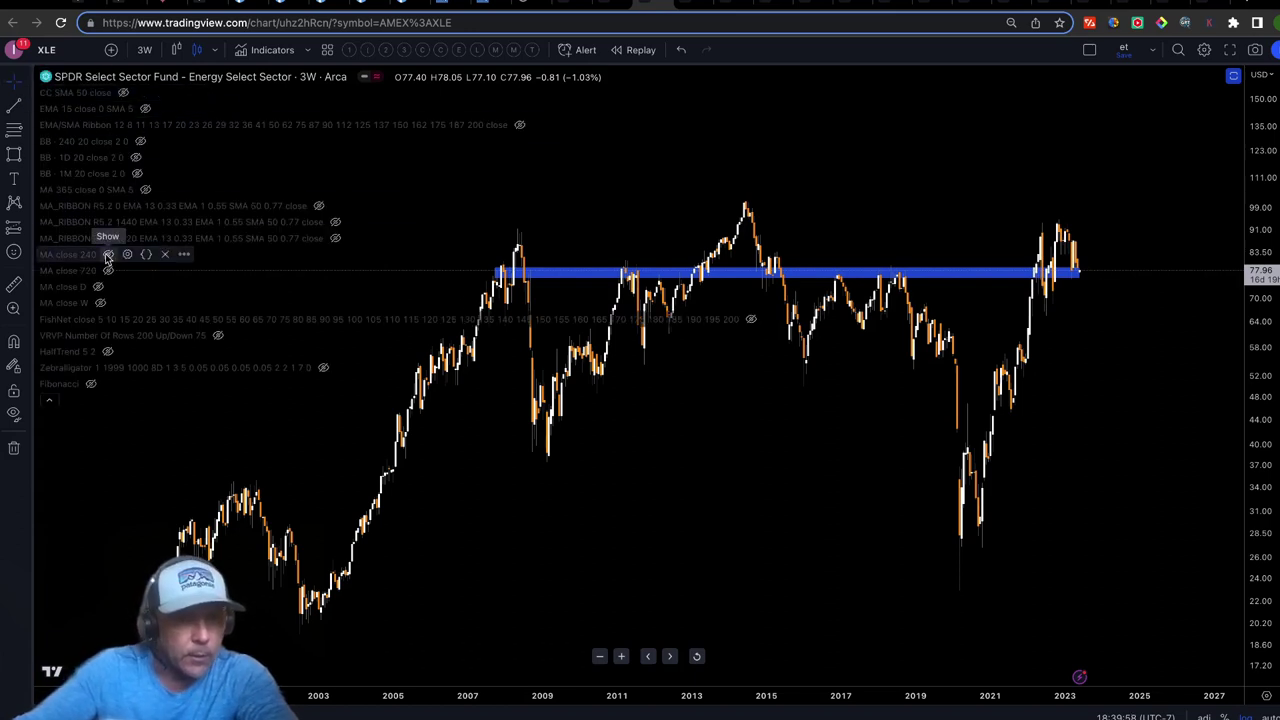
click(137, 173)
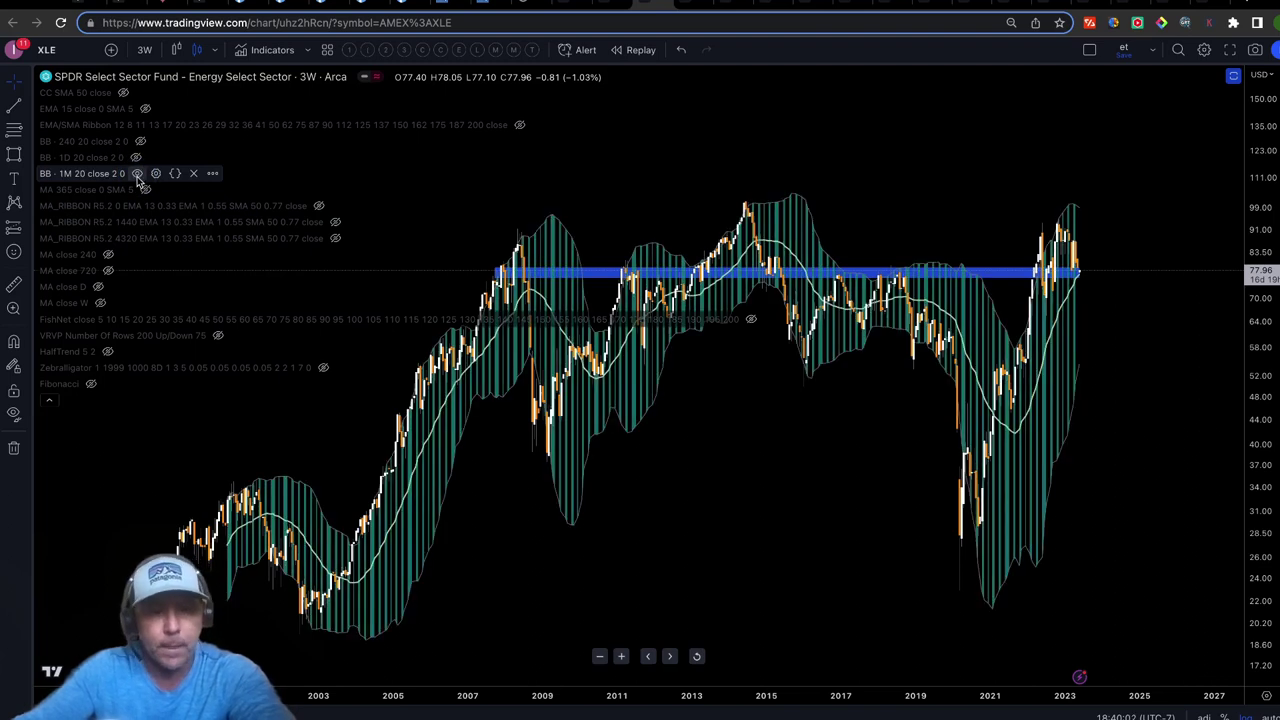
click(148, 51)
scroll(166, 455, down, 3)
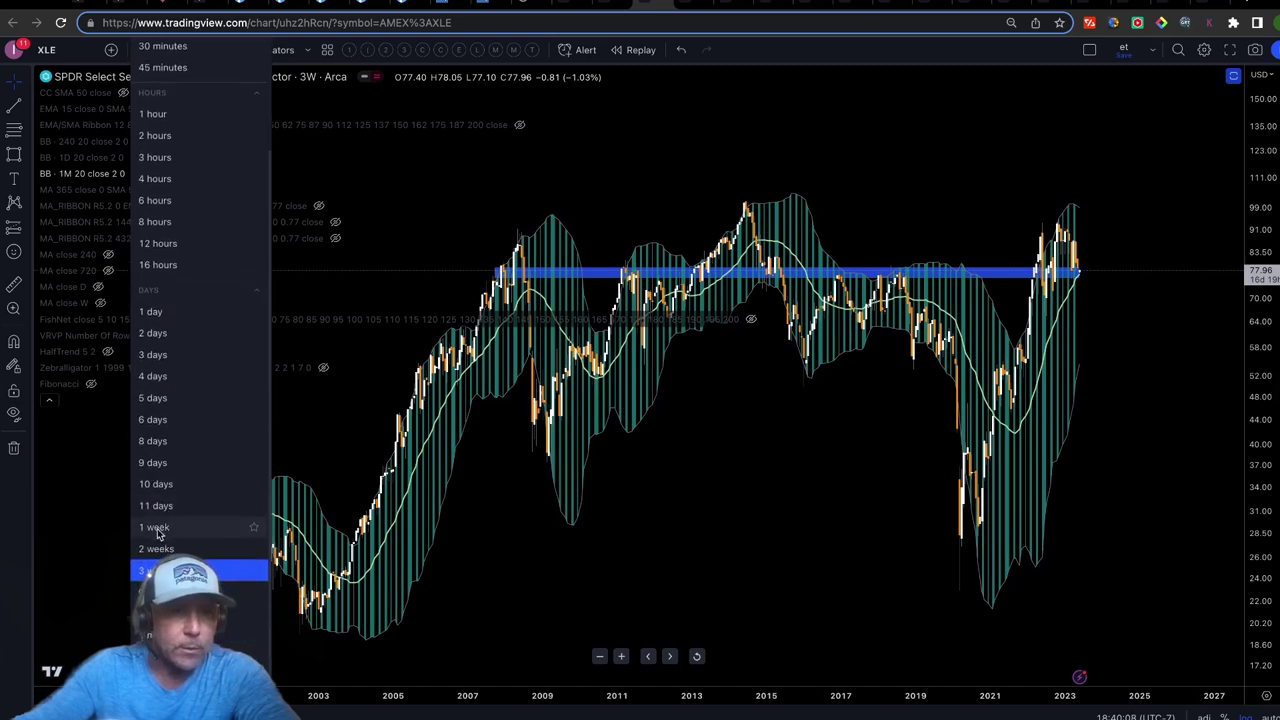
click(155, 549)
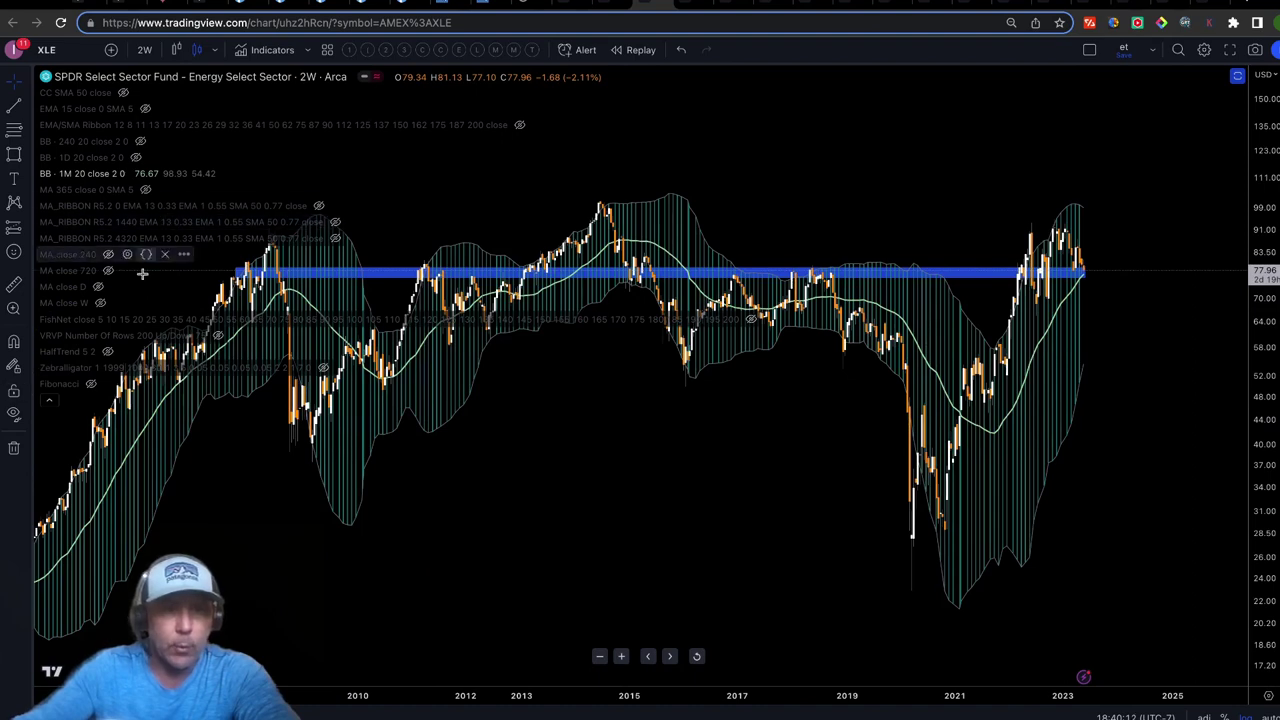
click(48, 401)
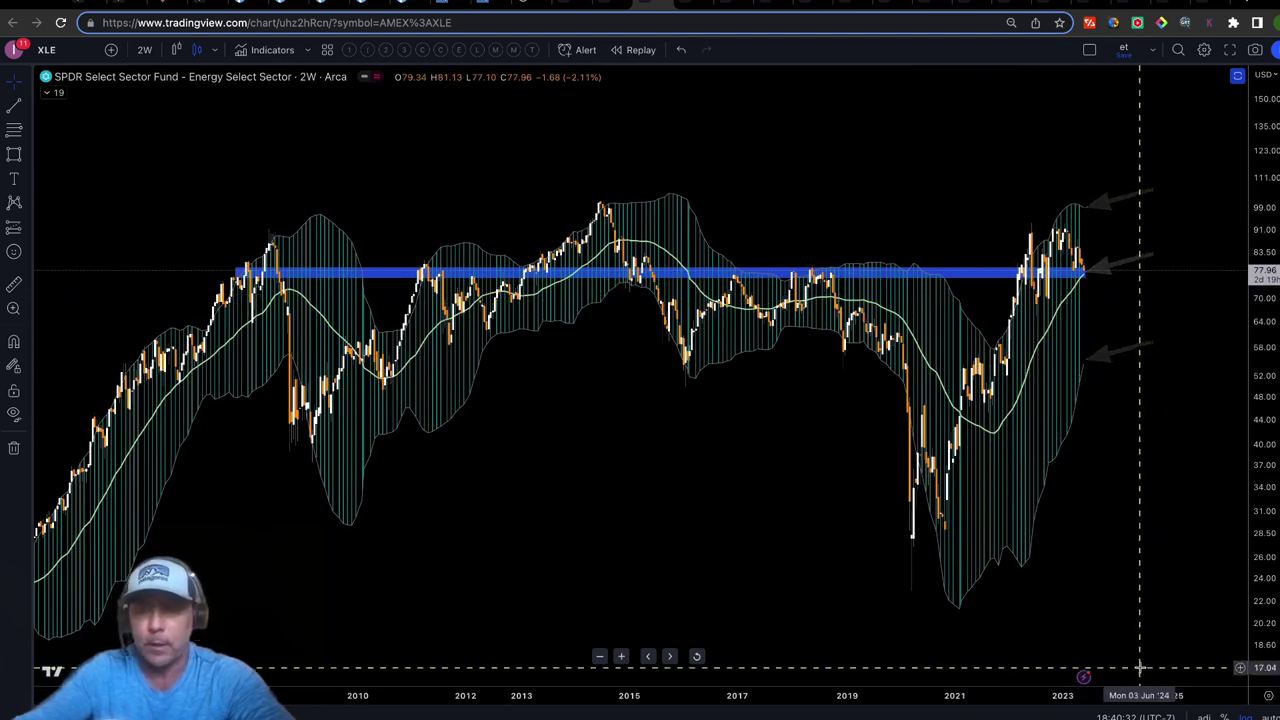
Step: Zoom and rescale the chart until the candles and full Bollinger Bands from 2018 to 2023 fit in view
scroll(957, 500, up, 5)
drag(957, 500, 1091, 506)
drag(1268, 450, 1240, 155)
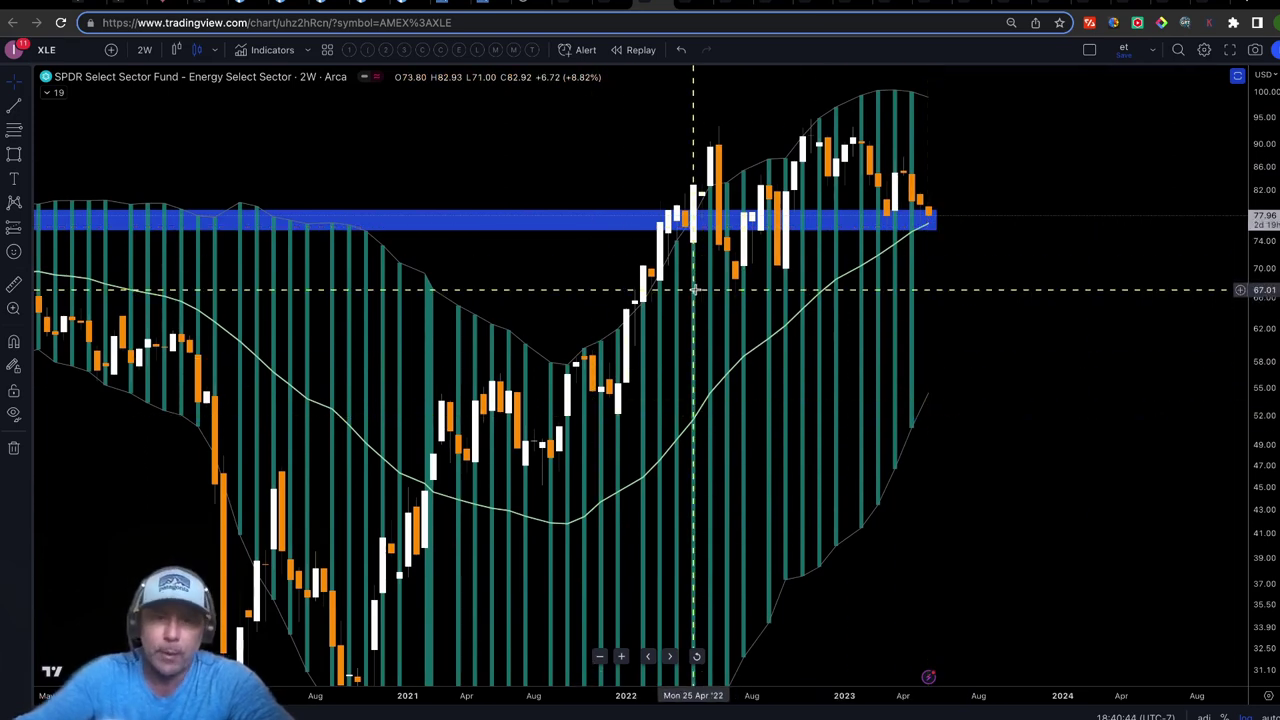
drag(1262, 225, 1250, 430)
drag(823, 698, 958, 698)
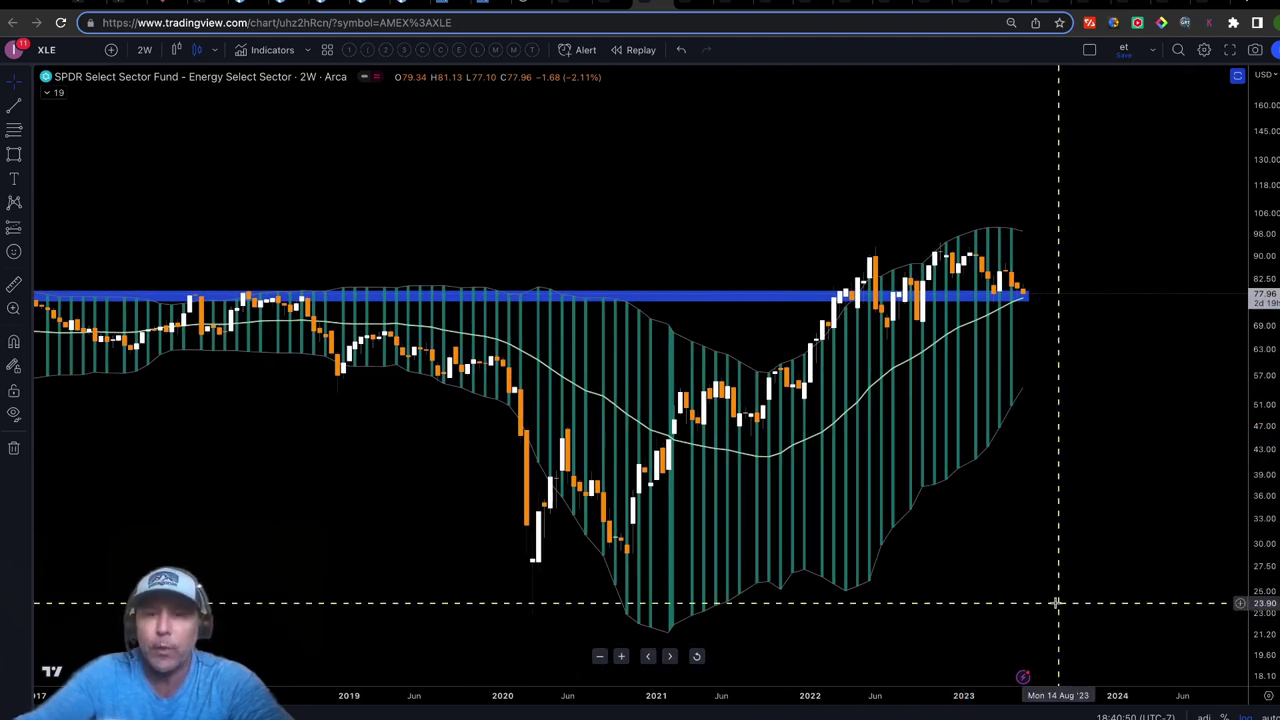
drag(1060, 600, 1070, 535)
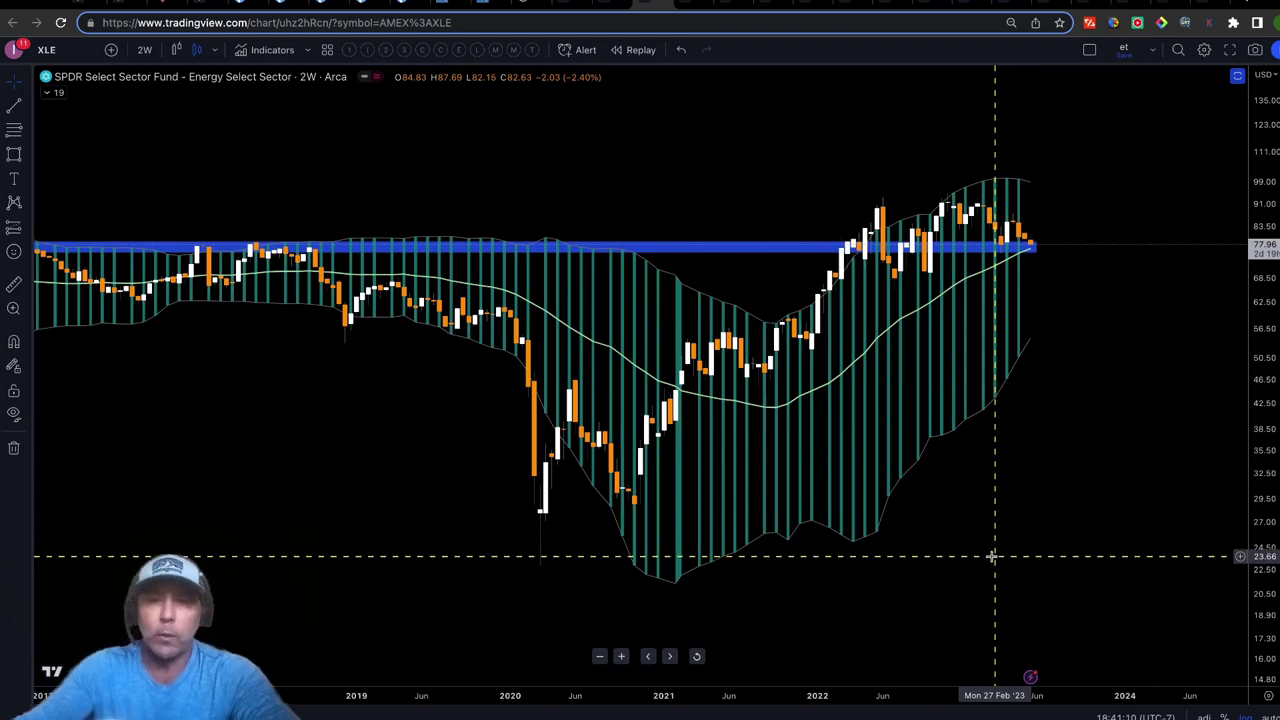
Step: Hide the BB 1M 20 close indicator and show the EMA/SMA Ribbon on the two-week XLE chart
scroll(991, 556, down, 3)
scroll(990, 556, up, 2)
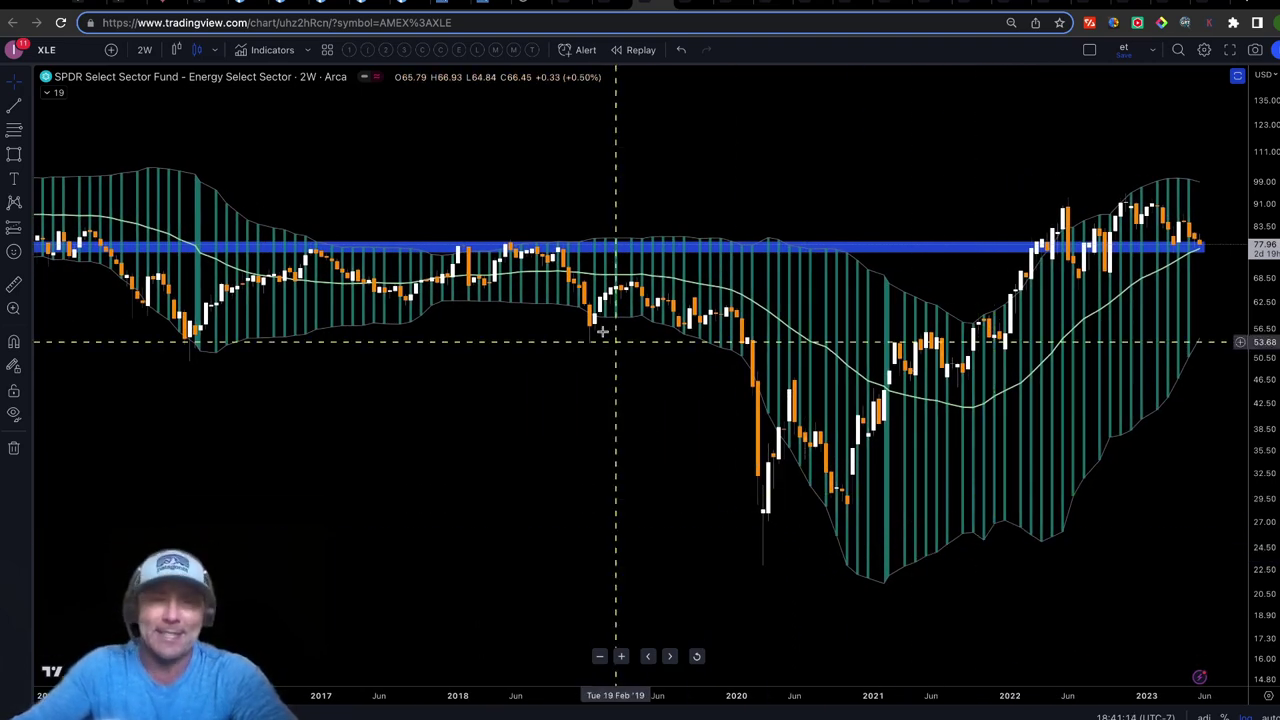
click(48, 94)
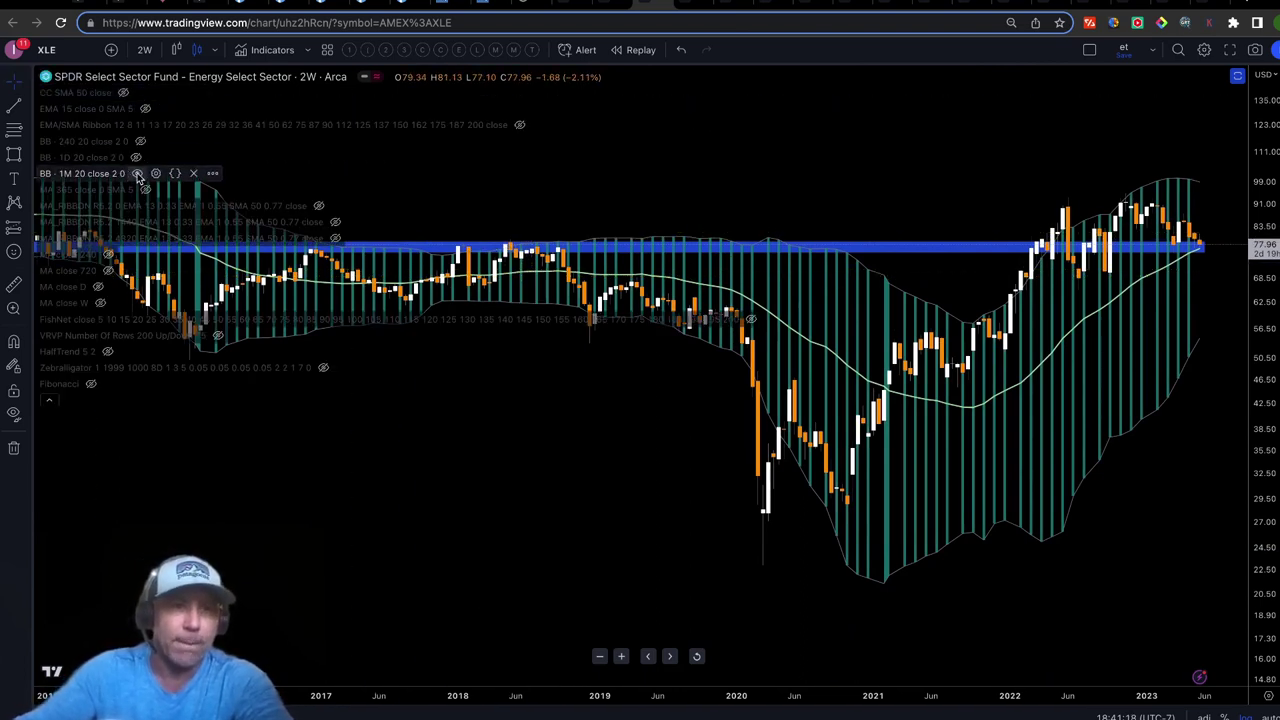
click(138, 174)
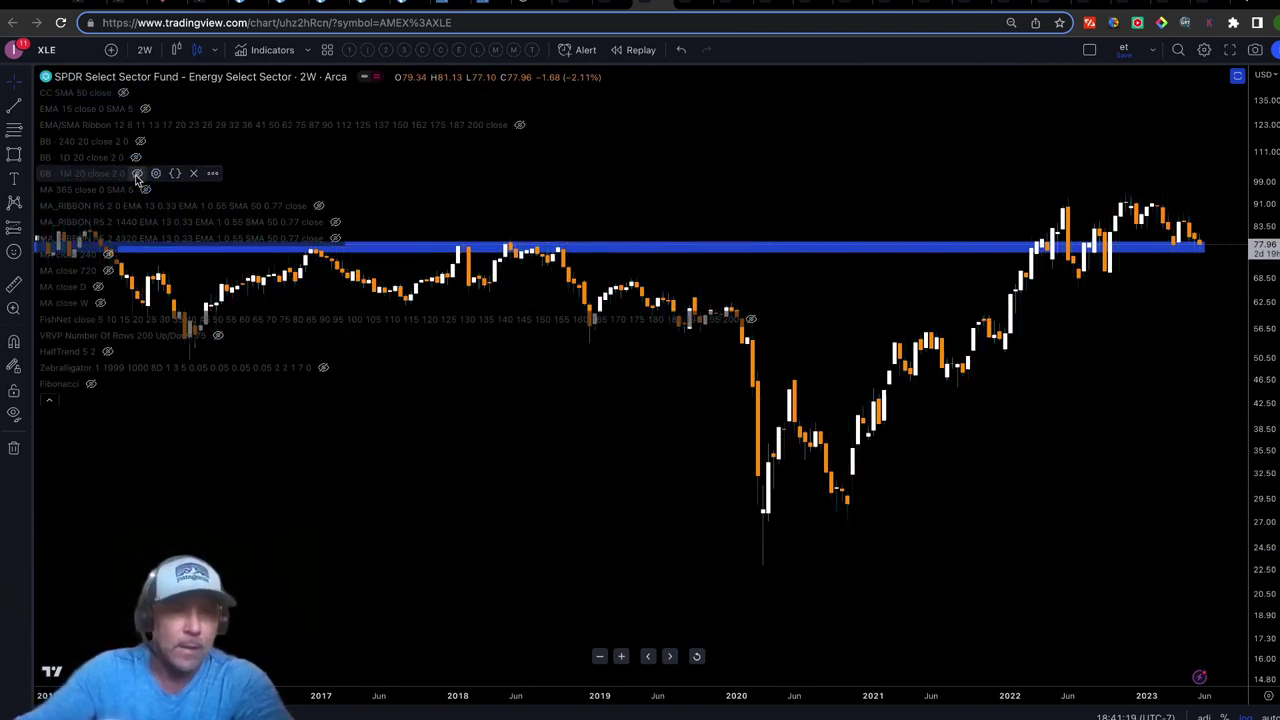
click(520, 126)
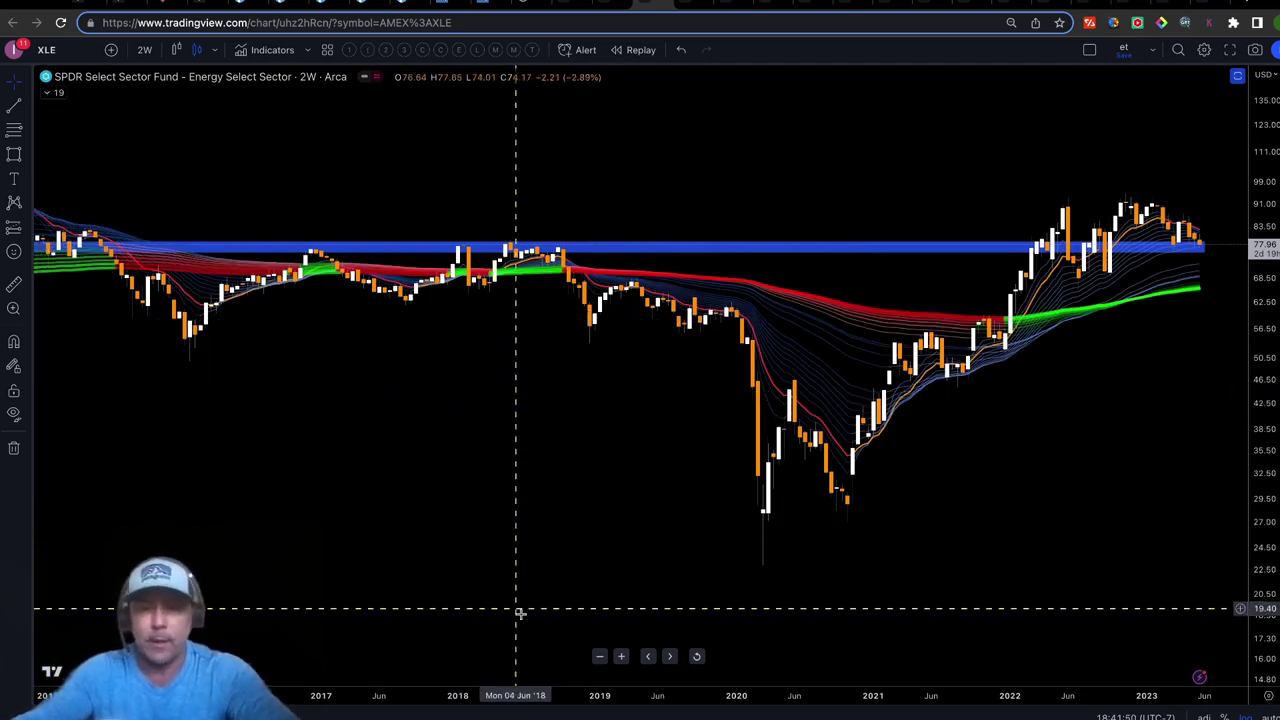
Step: Set the XLE chart interval to 6 days and compare its full price history with the ribbon and the blue level
drag(632, 701, 968, 712)
drag(1264, 498, 1265, 395)
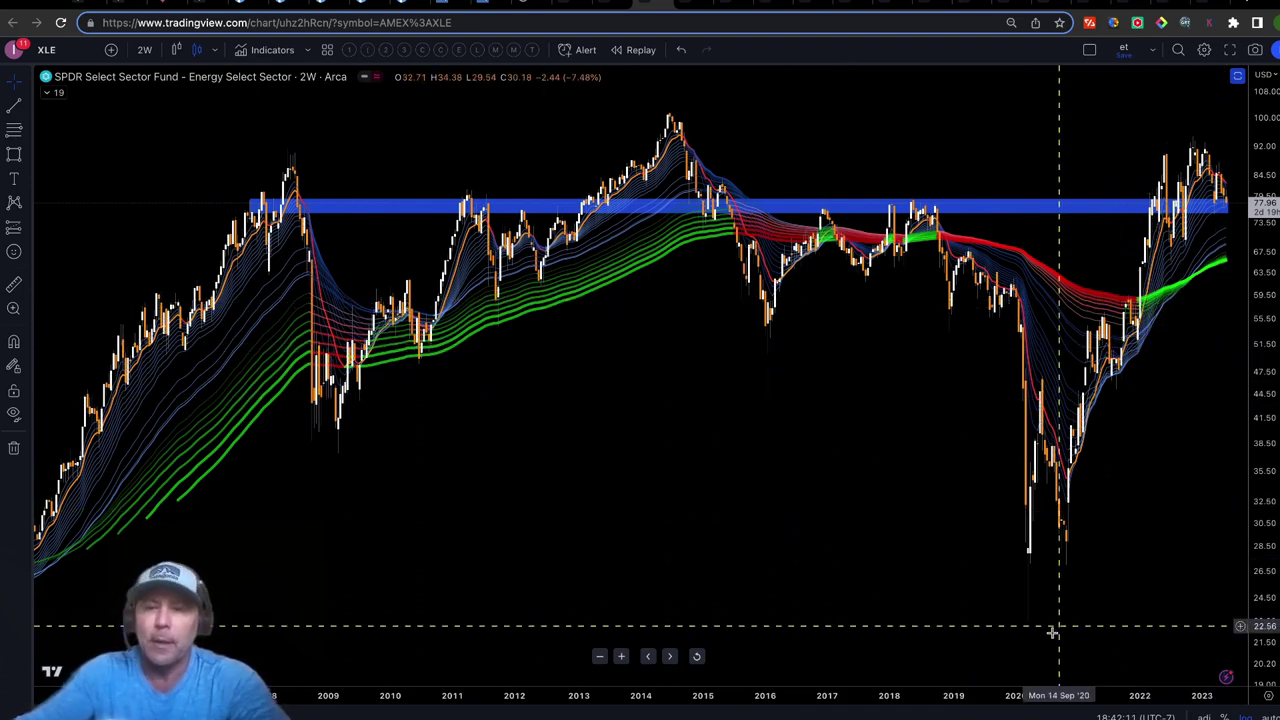
click(147, 50)
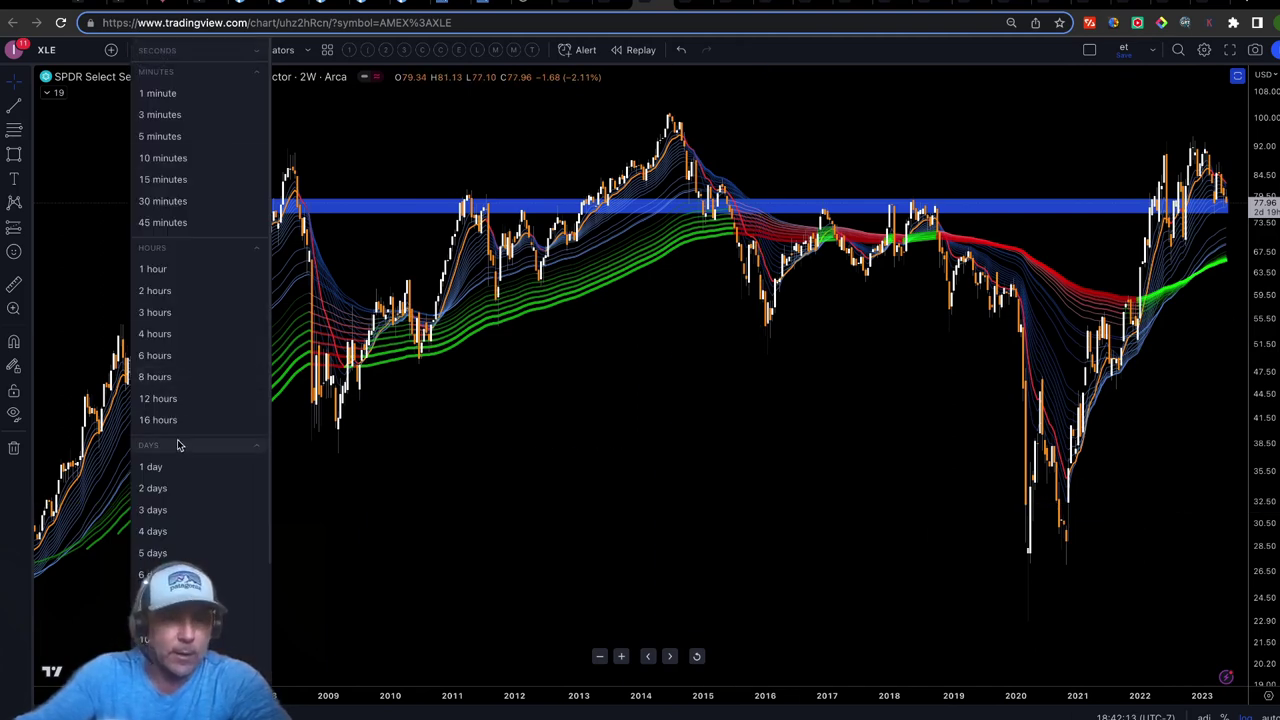
scroll(174, 455, down, 3)
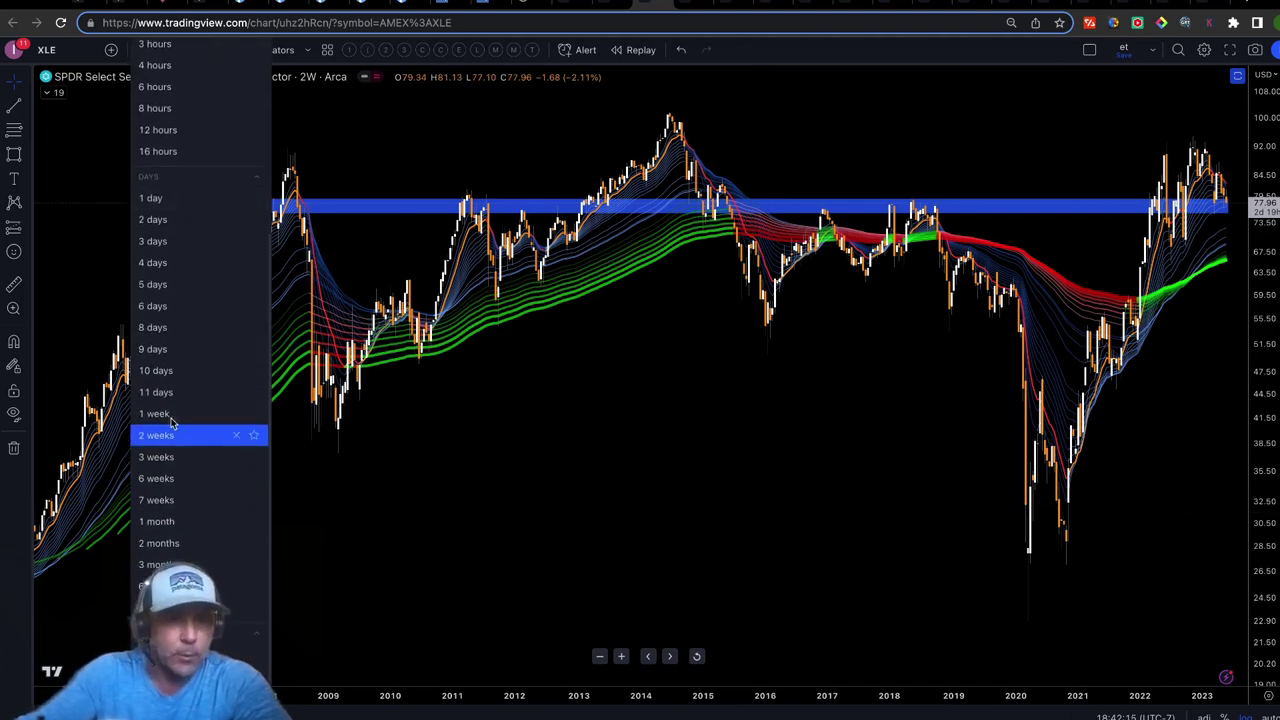
click(163, 312)
drag(794, 552, 794, 541)
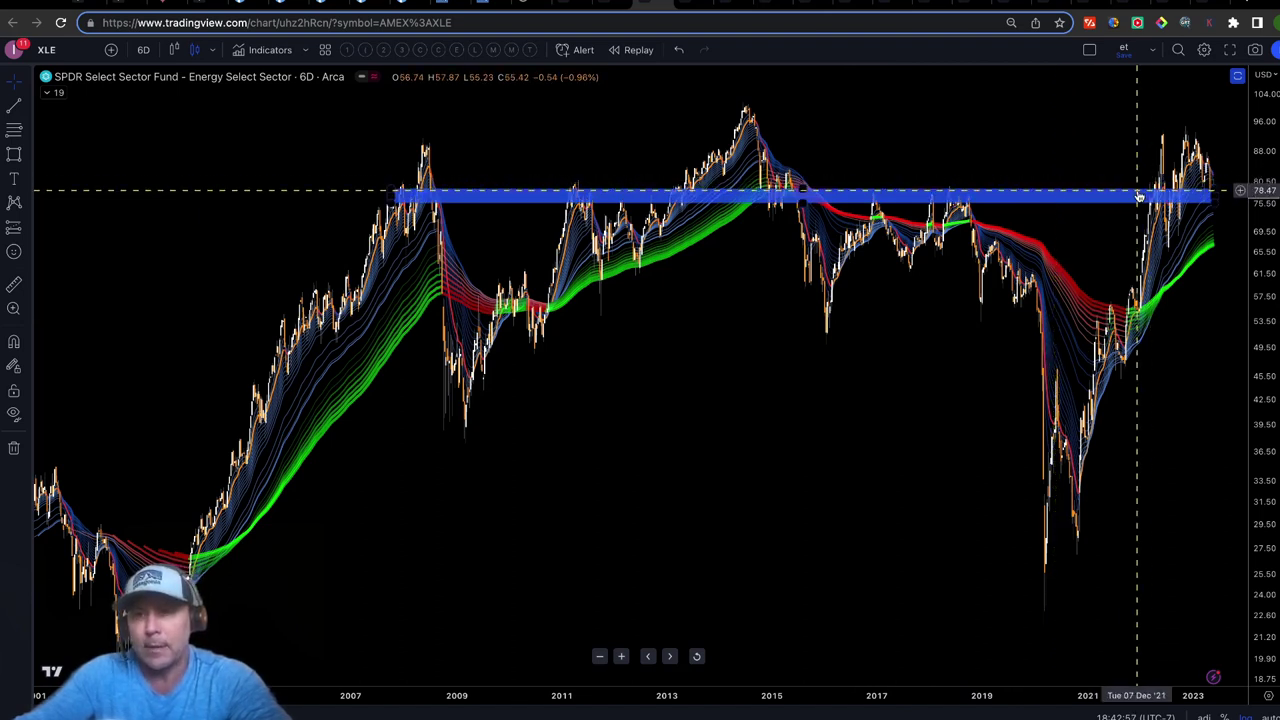
drag(846, 383, 757, 451)
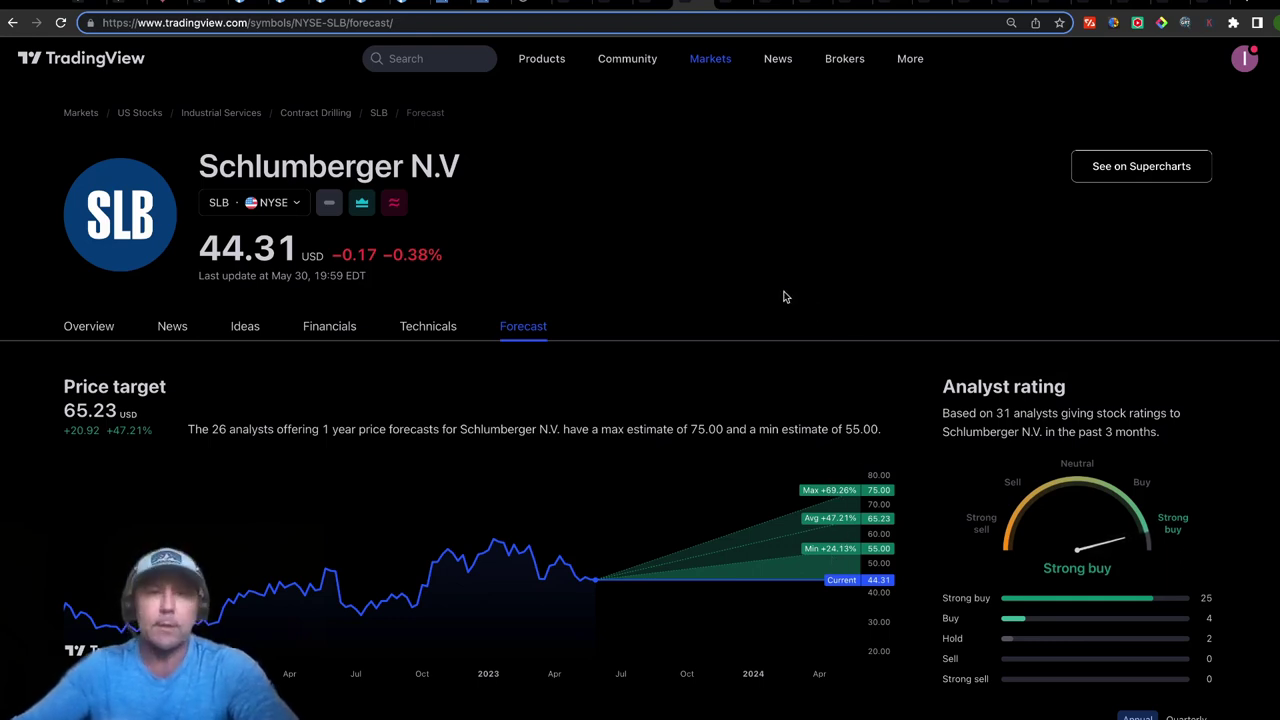
Step: Open Schlumberger's three-week chart and examine the Fibonacci retracement and falling trend line from the 2014 high to the blue zone
click(733, 7)
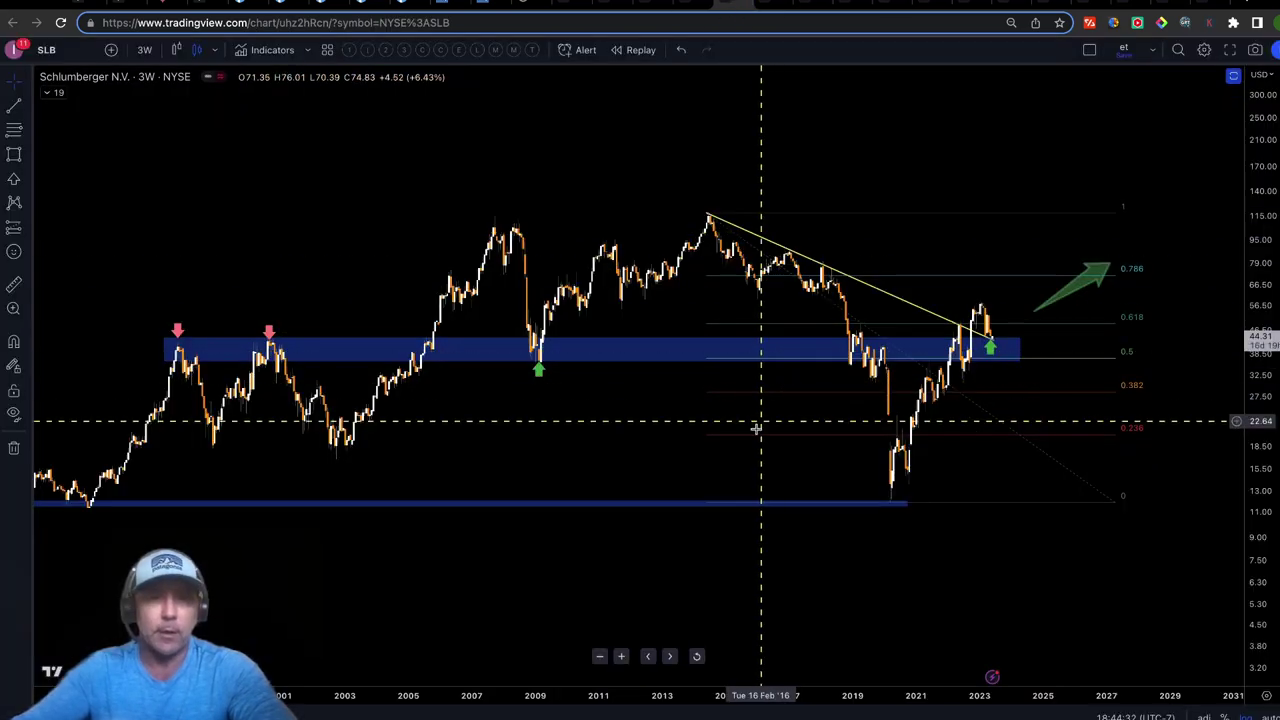
drag(716, 693, 778, 690)
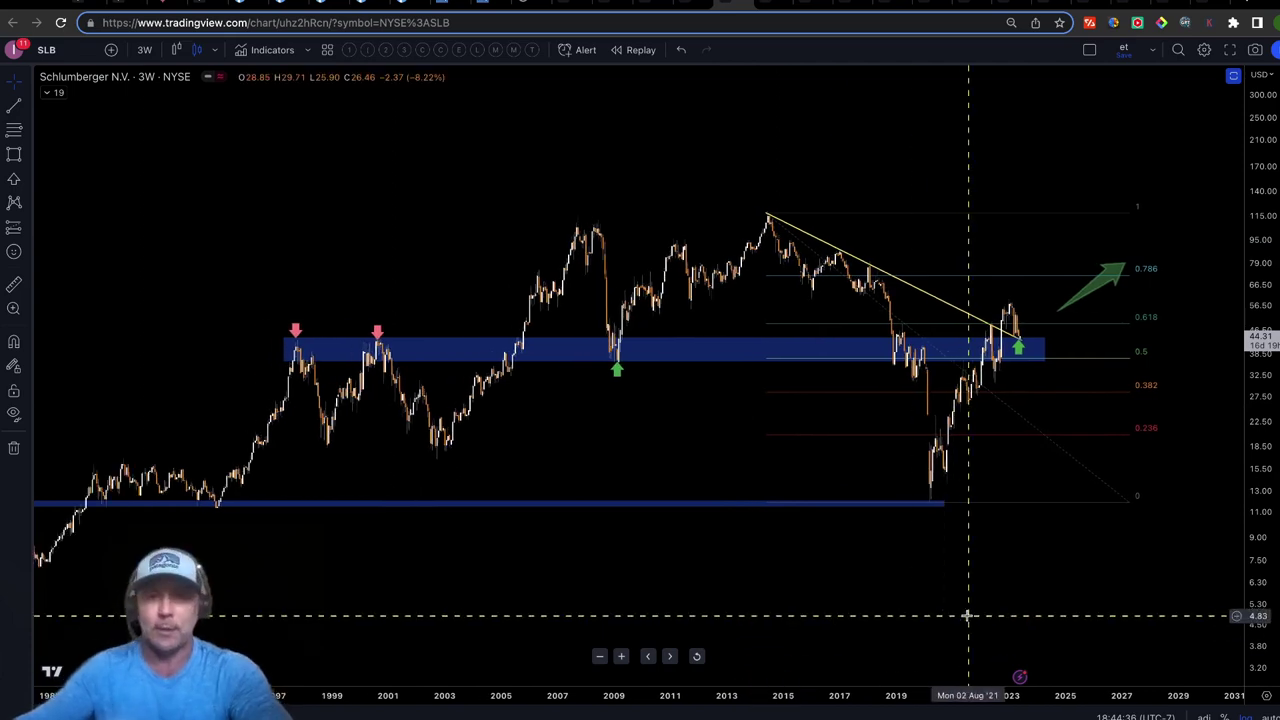
click(769, 215)
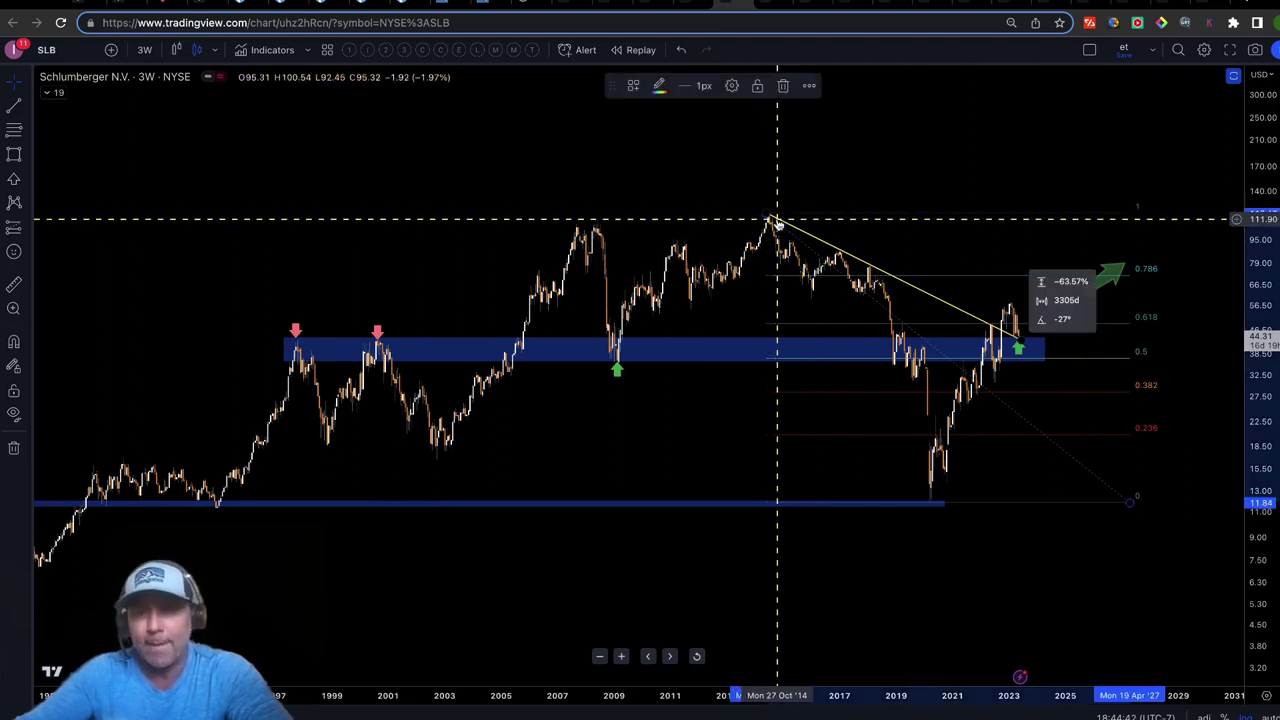
drag(994, 331, 1001, 331)
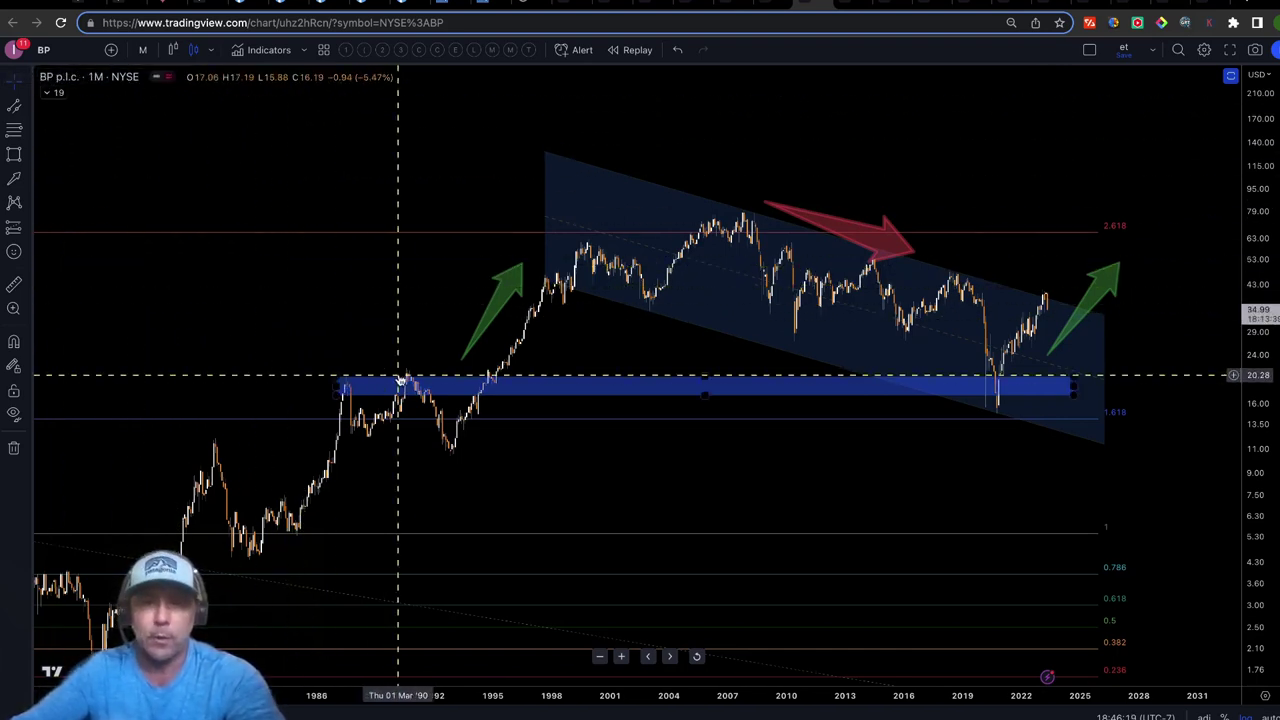
Step: On BP's monthly chart, mark the 1987, 1990 and 1995 contacts with the blue level, and trace the swings from 1995 to a projected rise
drag(305, 328, 348, 372)
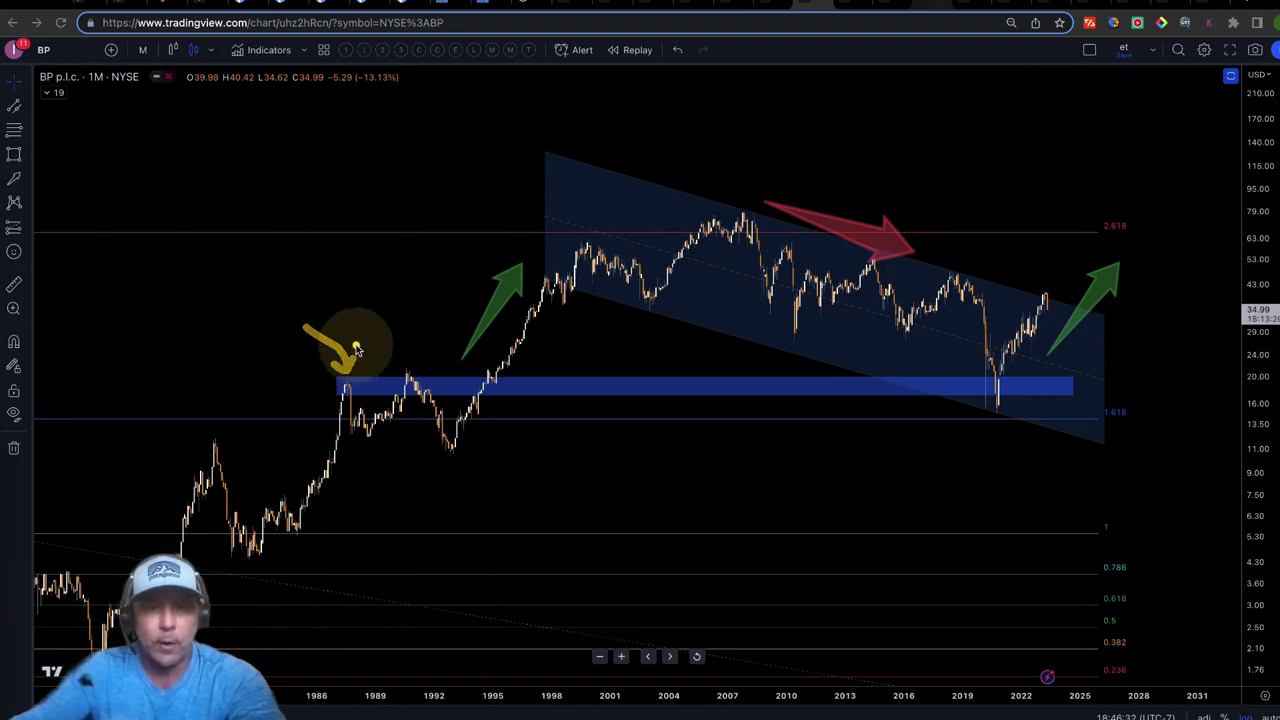
drag(369, 310, 398, 355)
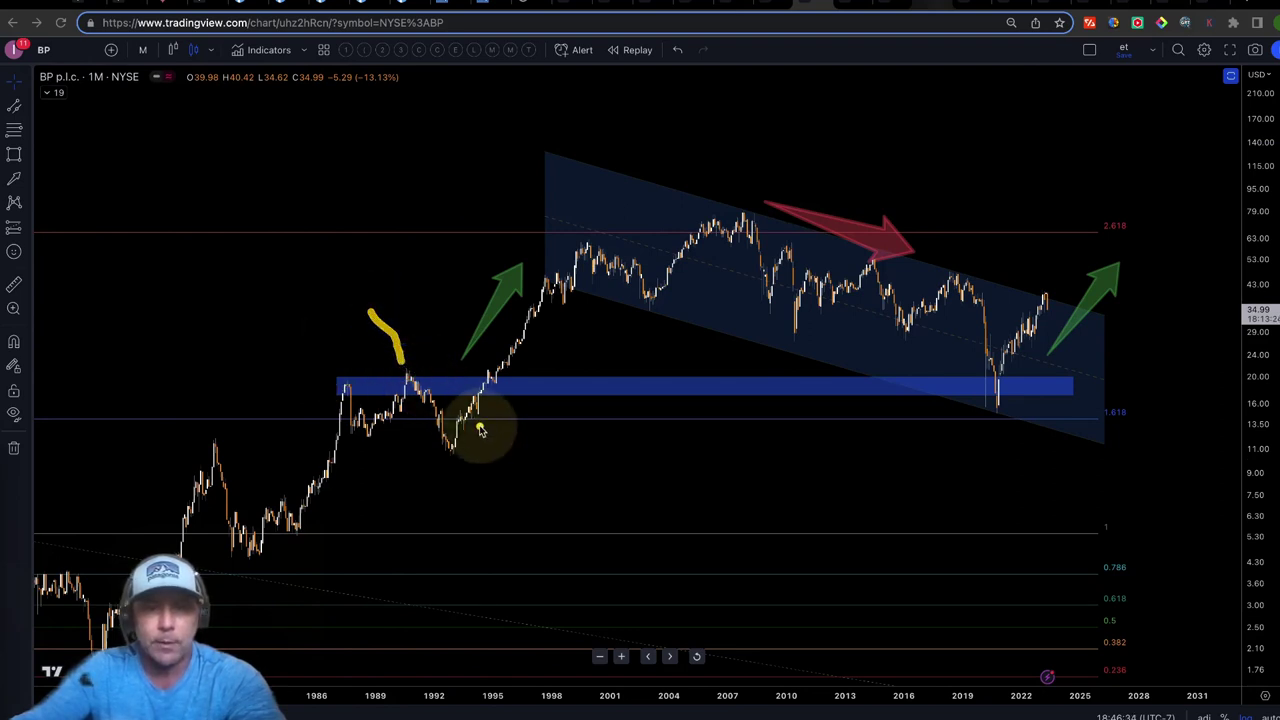
mouse_move(519, 451)
mouse_down()
mouse_move(500, 398)
mouse_move(483, 403)
mouse_up()
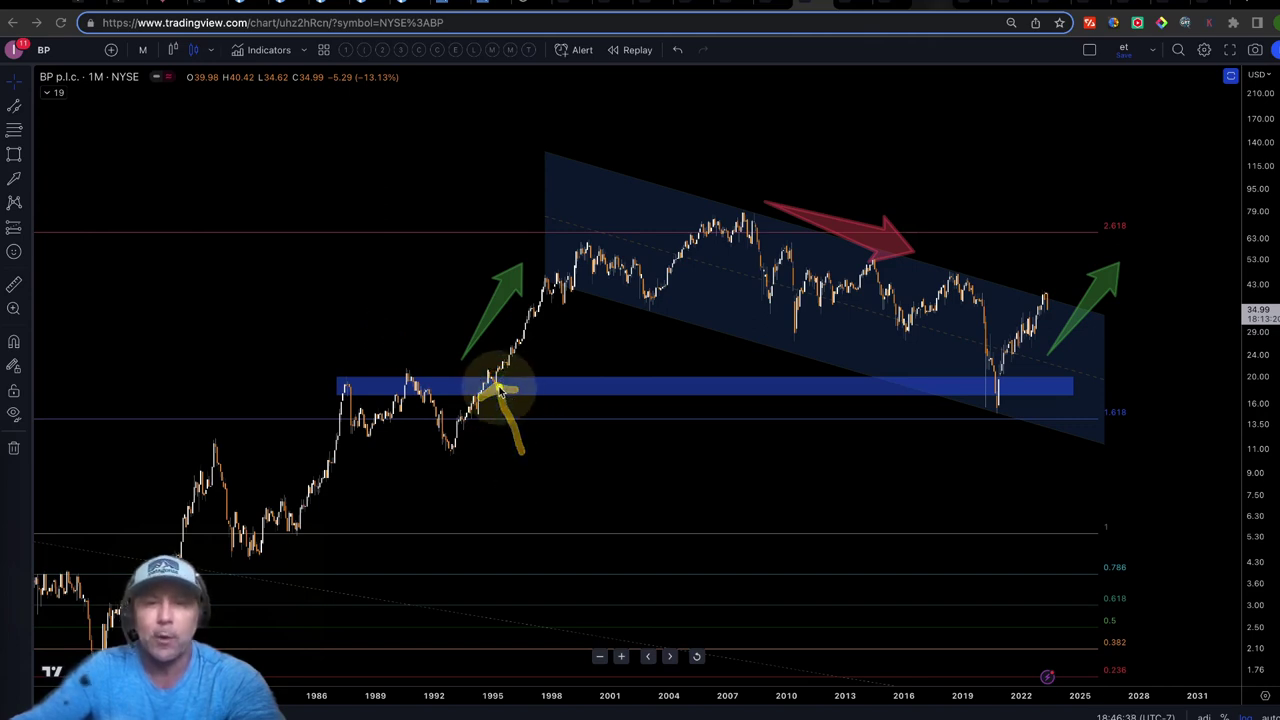
mouse_move(496, 383)
mouse_down()
mouse_move(636, 331)
mouse_move(741, 230)
mouse_move(866, 351)
mouse_move(993, 410)
mouse_move(1108, 222)
mouse_up()
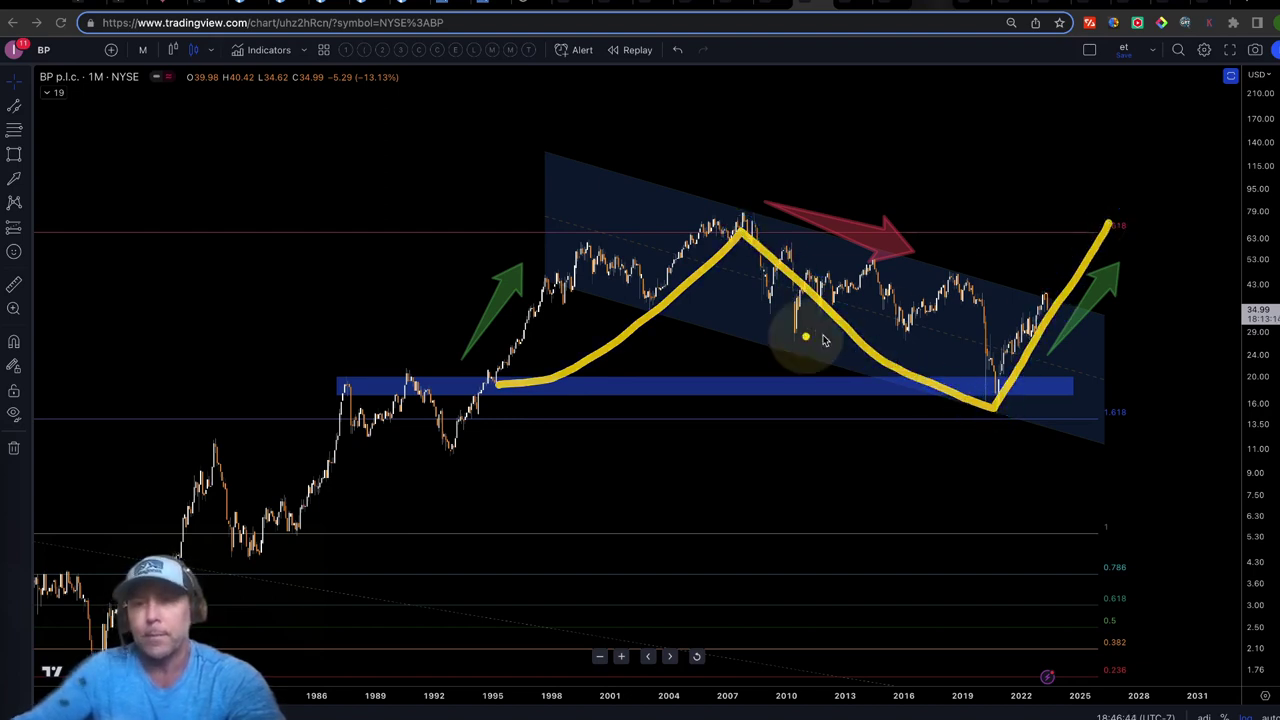
mouse_move(968, 312)
mouse_down()
mouse_move(1004, 402)
mouse_move(1062, 318)
mouse_up()
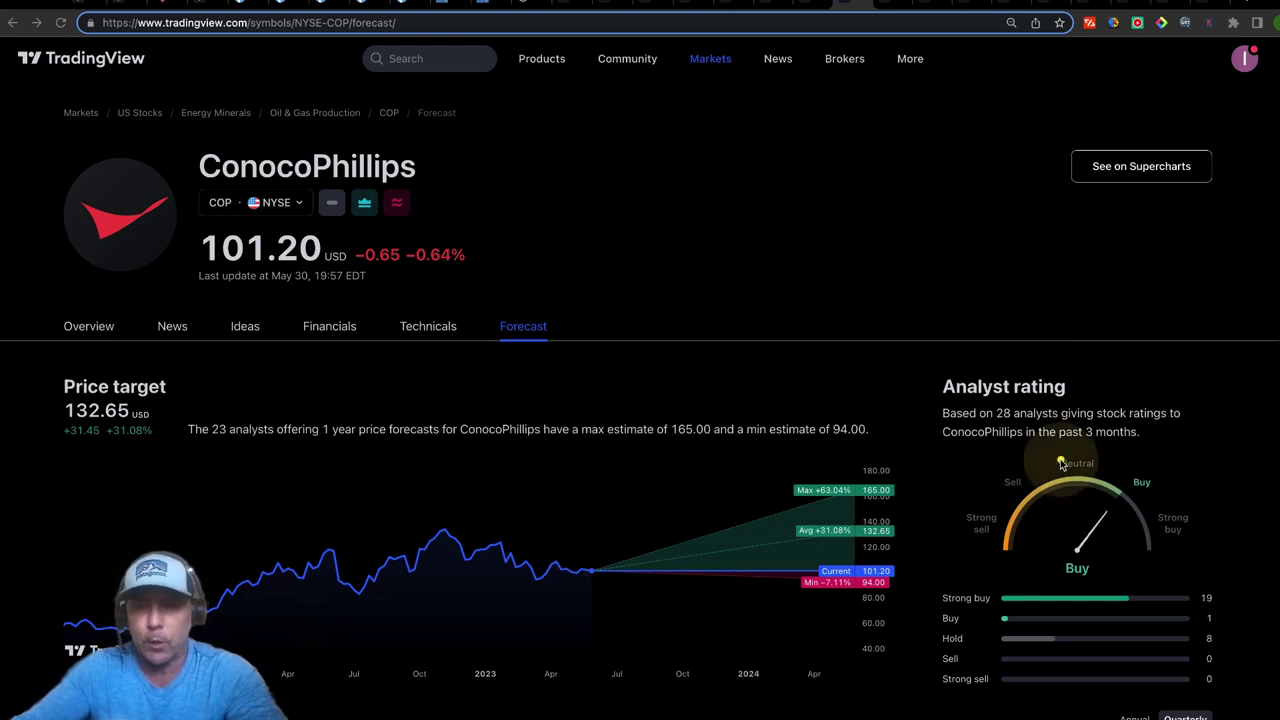
Step: Mark ConocoPhillips' Buy rating and circle its Strong sell row, and check the monthly chart's upper blue zone near the latest price
click(884, 381)
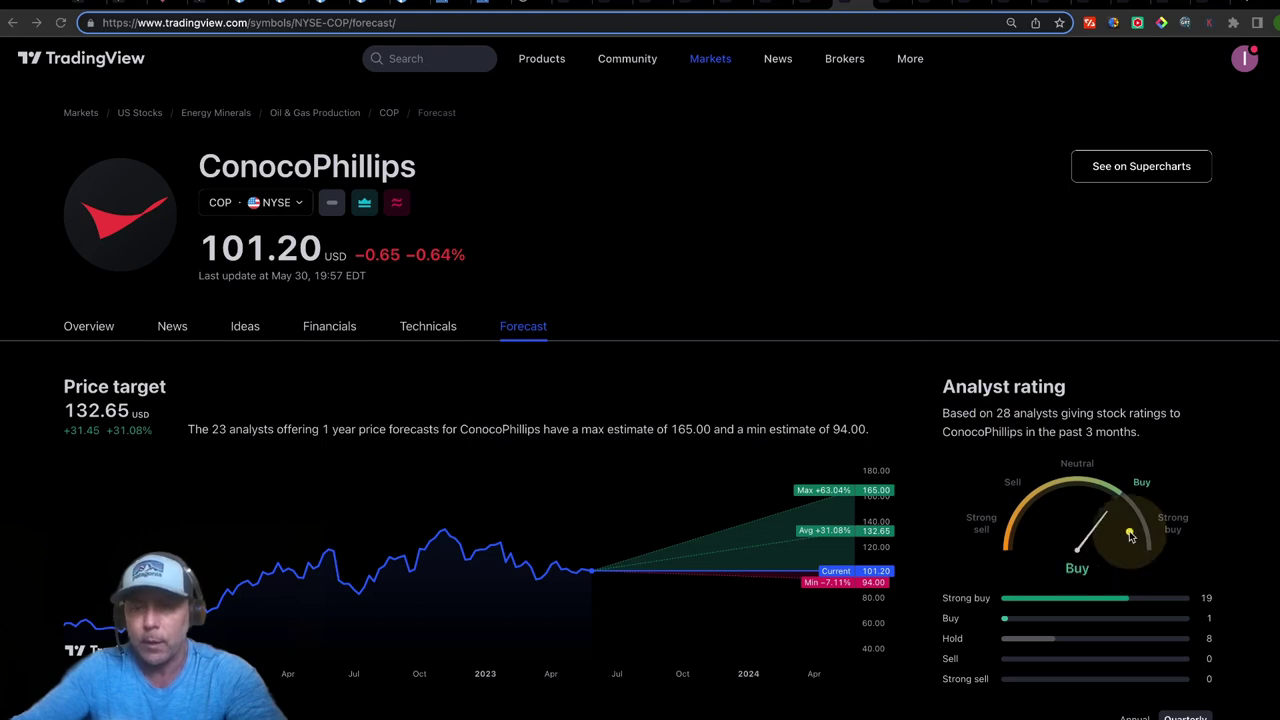
click(1172, 474)
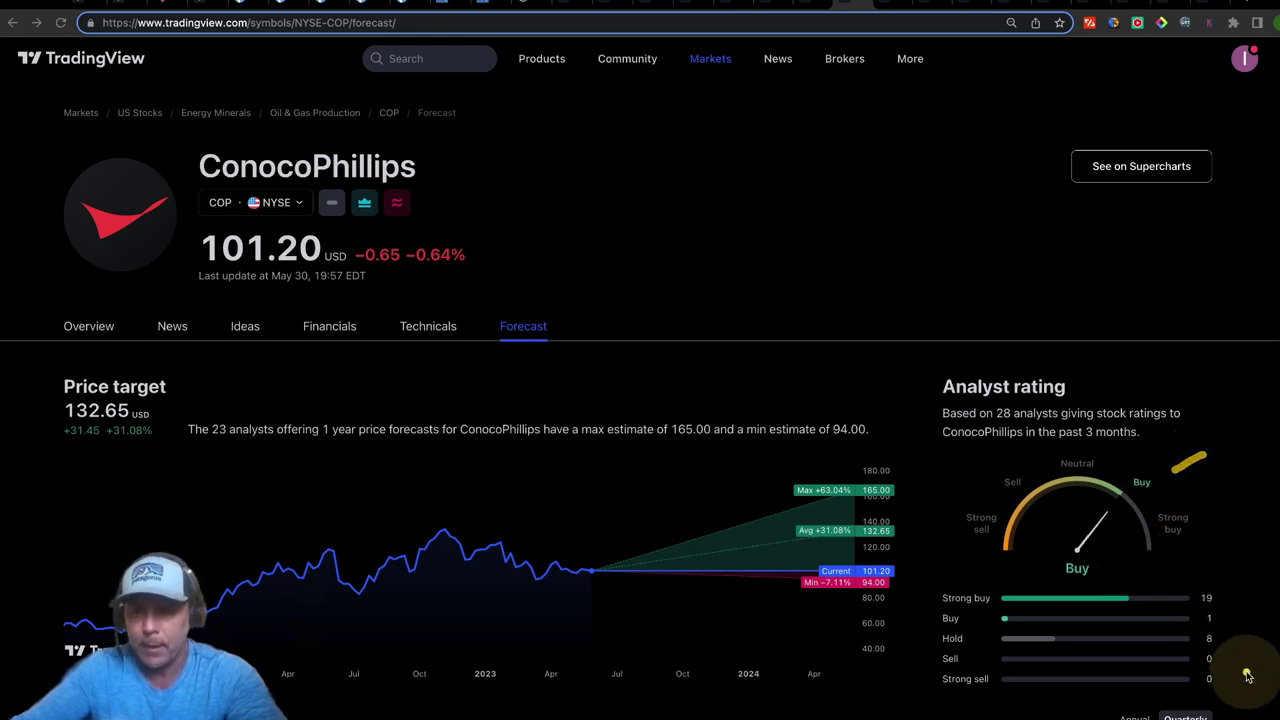
click(913, 657)
mouse_move(913, 657)
mouse_down()
mouse_move(998, 660)
mouse_move(1008, 695)
mouse_move(955, 703)
mouse_move(940, 651)
mouse_up()
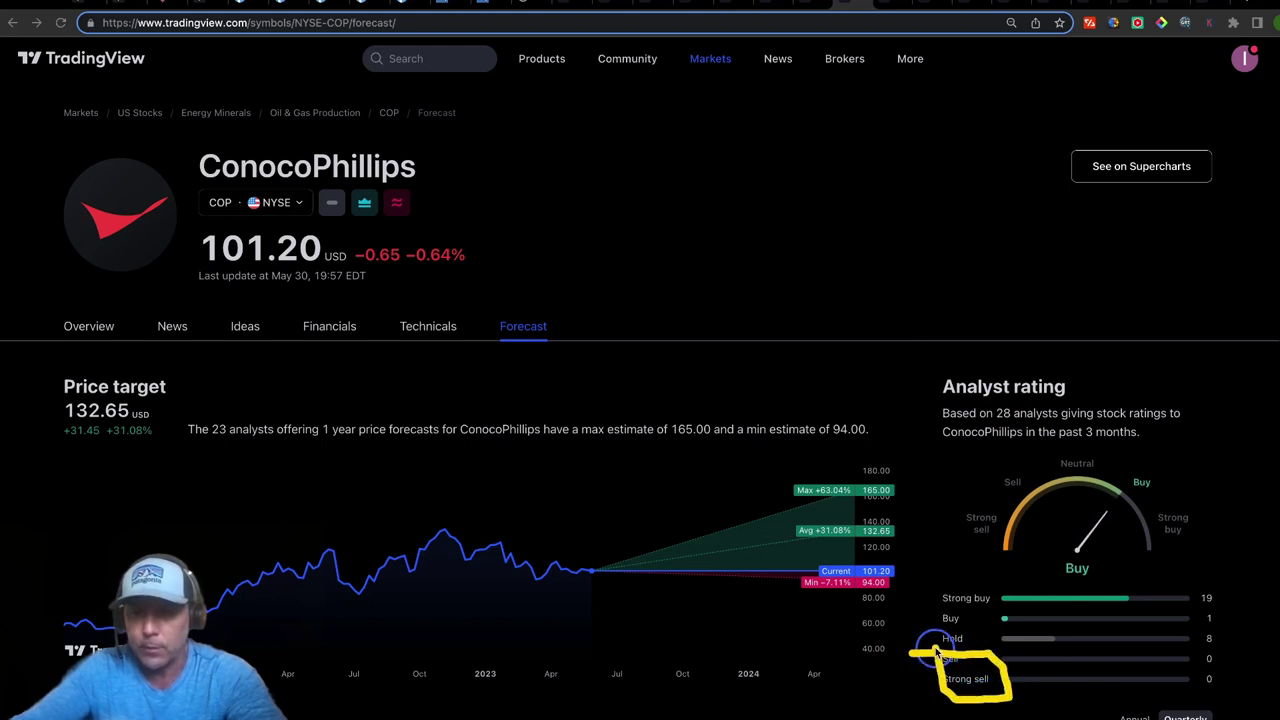
click(1237, 618)
drag(1245, 595, 1230, 602)
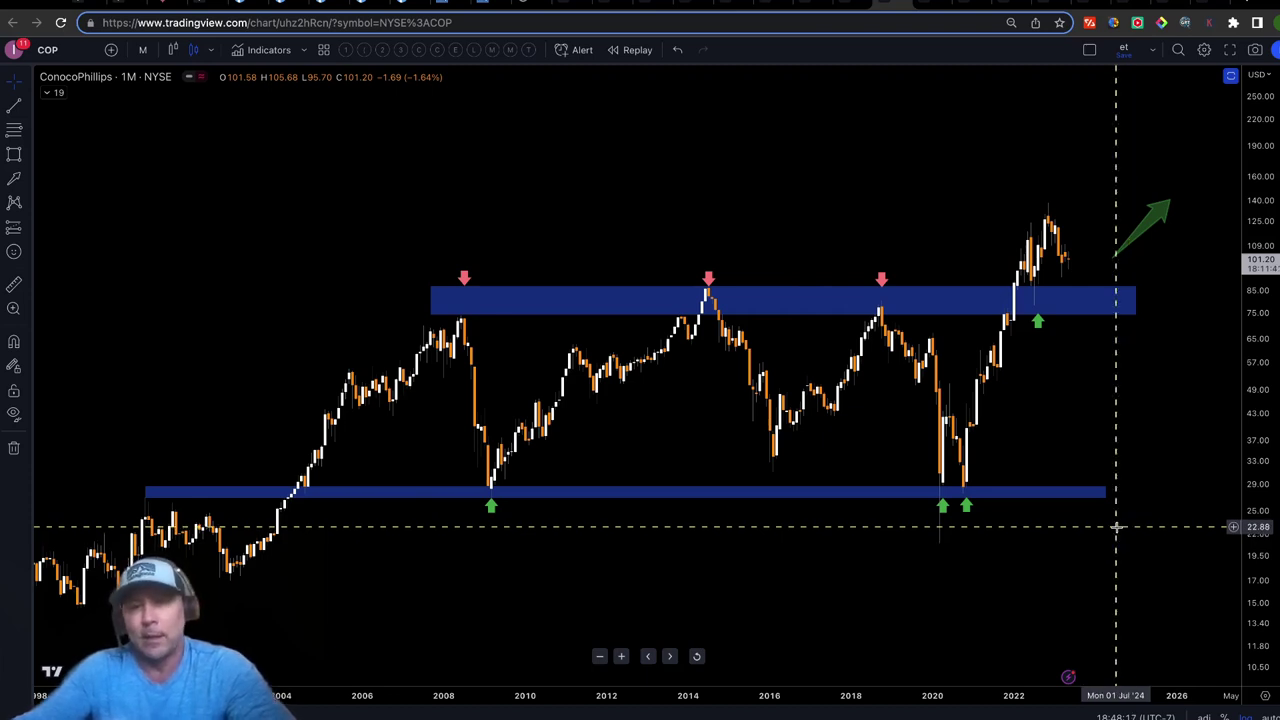
click(1075, 292)
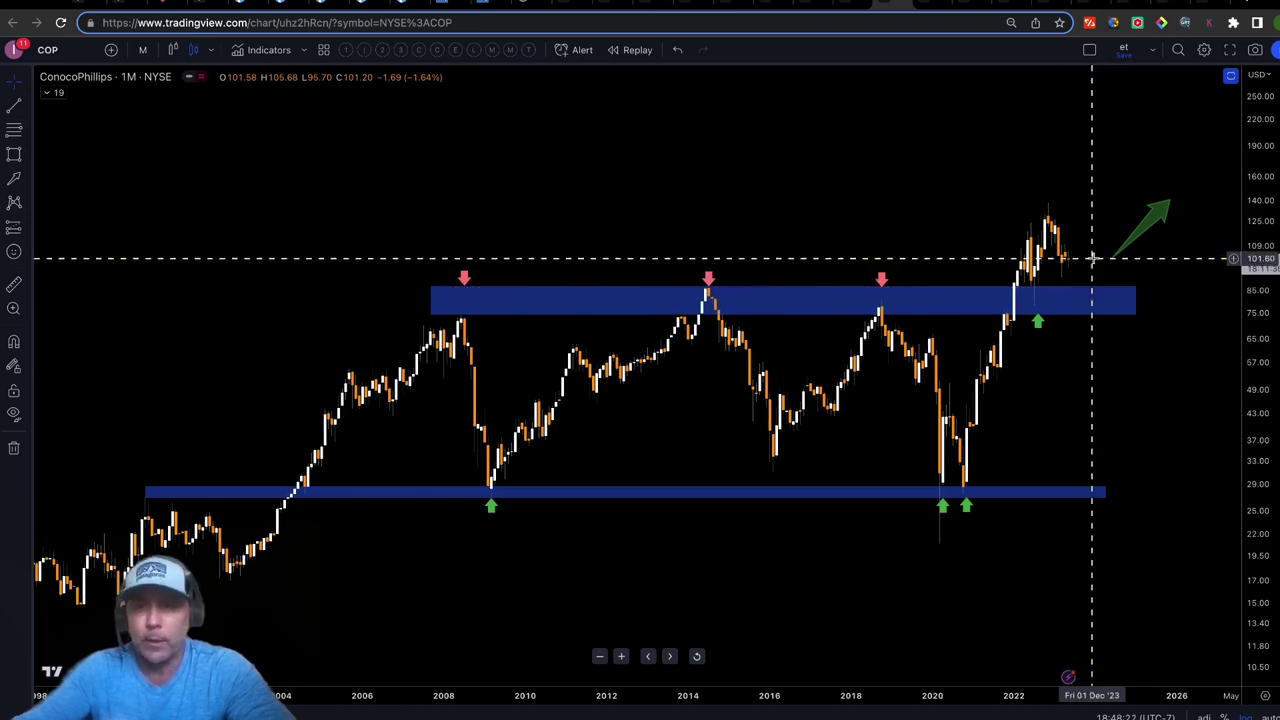
Step: Switch to Chevron and mark the 2014 peak and the 2018 to 2020 highs against the blue level on its monthly chart
click(921, 4)
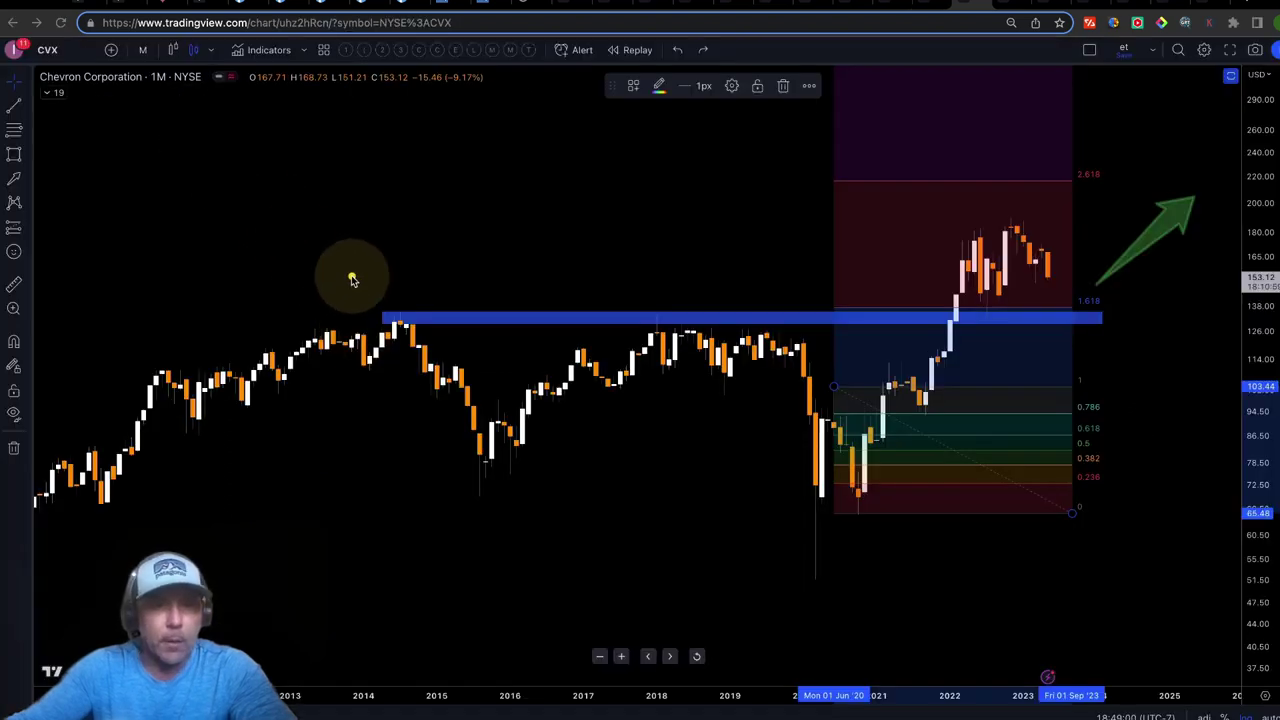
drag(403, 244, 408, 297)
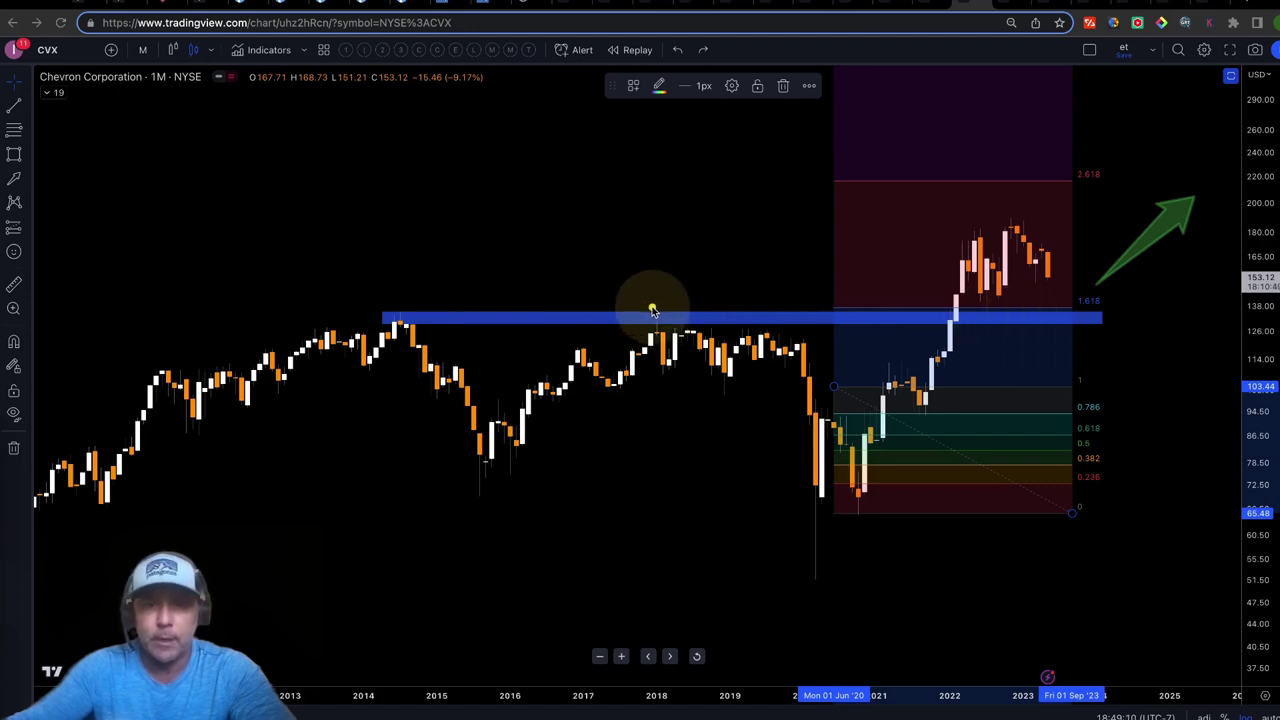
mouse_move(649, 305)
mouse_down()
mouse_move(704, 289)
mouse_move(789, 298)
mouse_up()
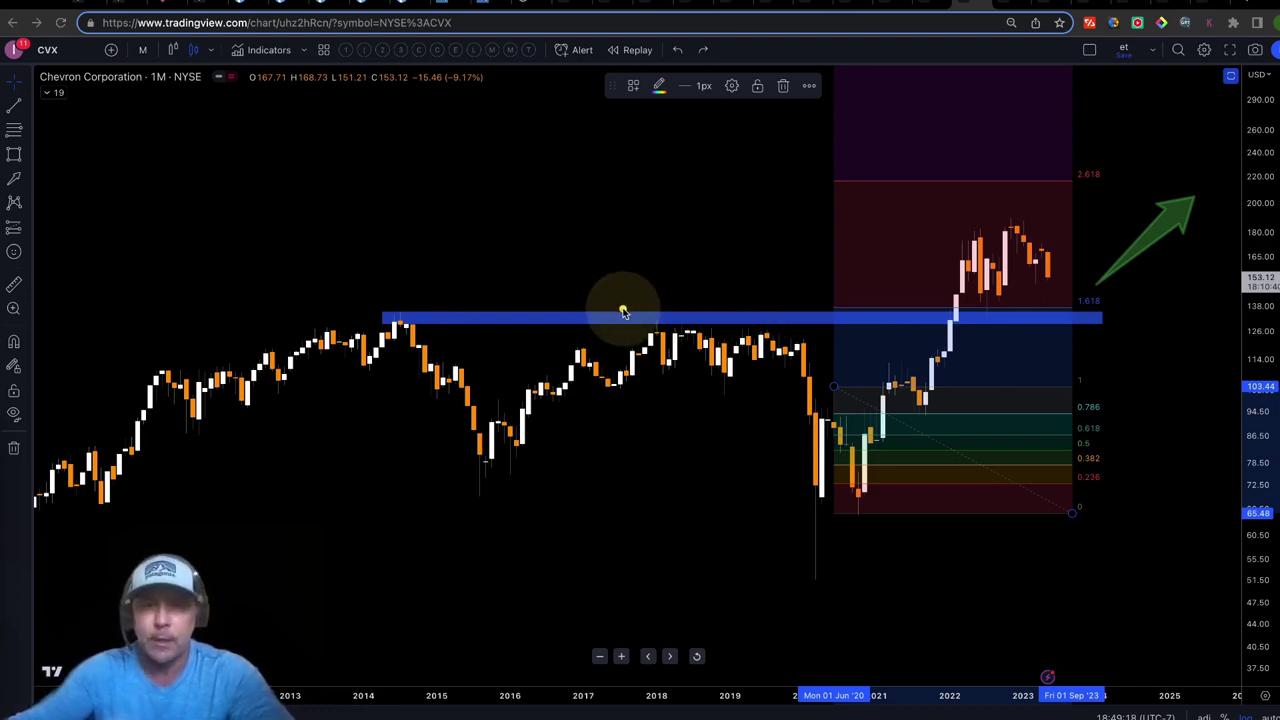
mouse_move(634, 307)
mouse_down()
mouse_move(652, 295)
mouse_move(794, 298)
mouse_up()
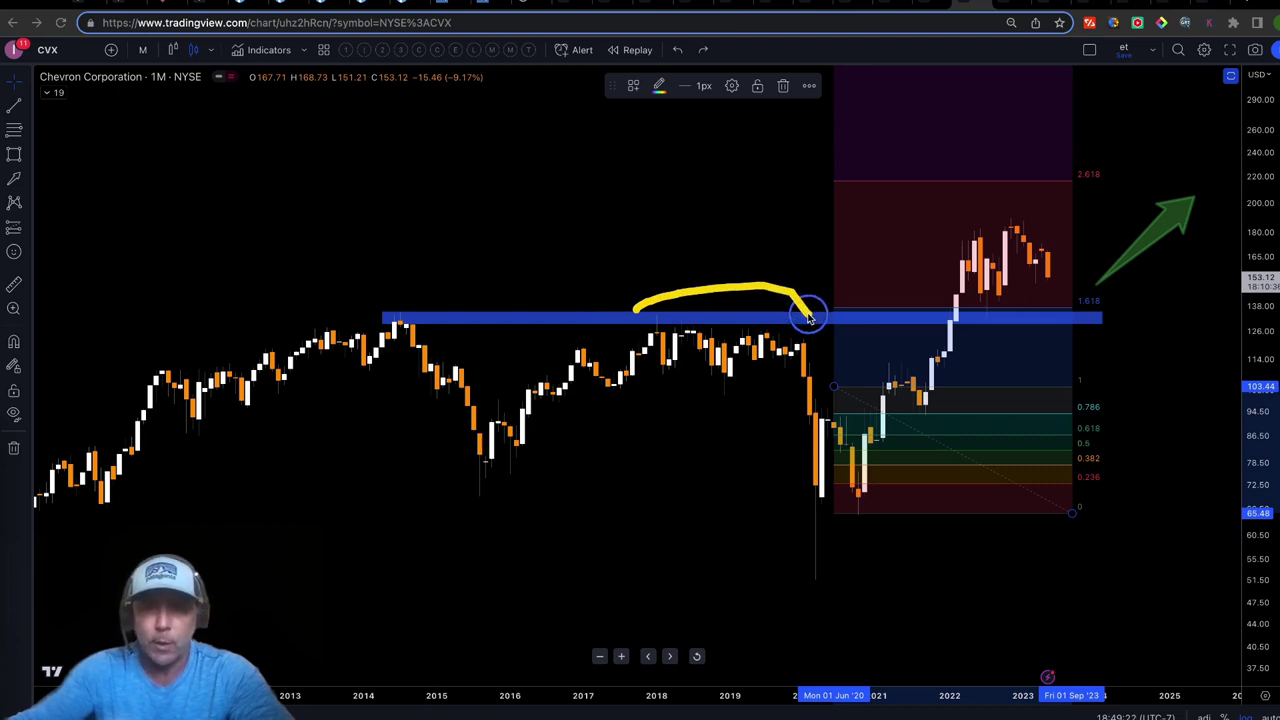
drag(808, 318, 810, 318)
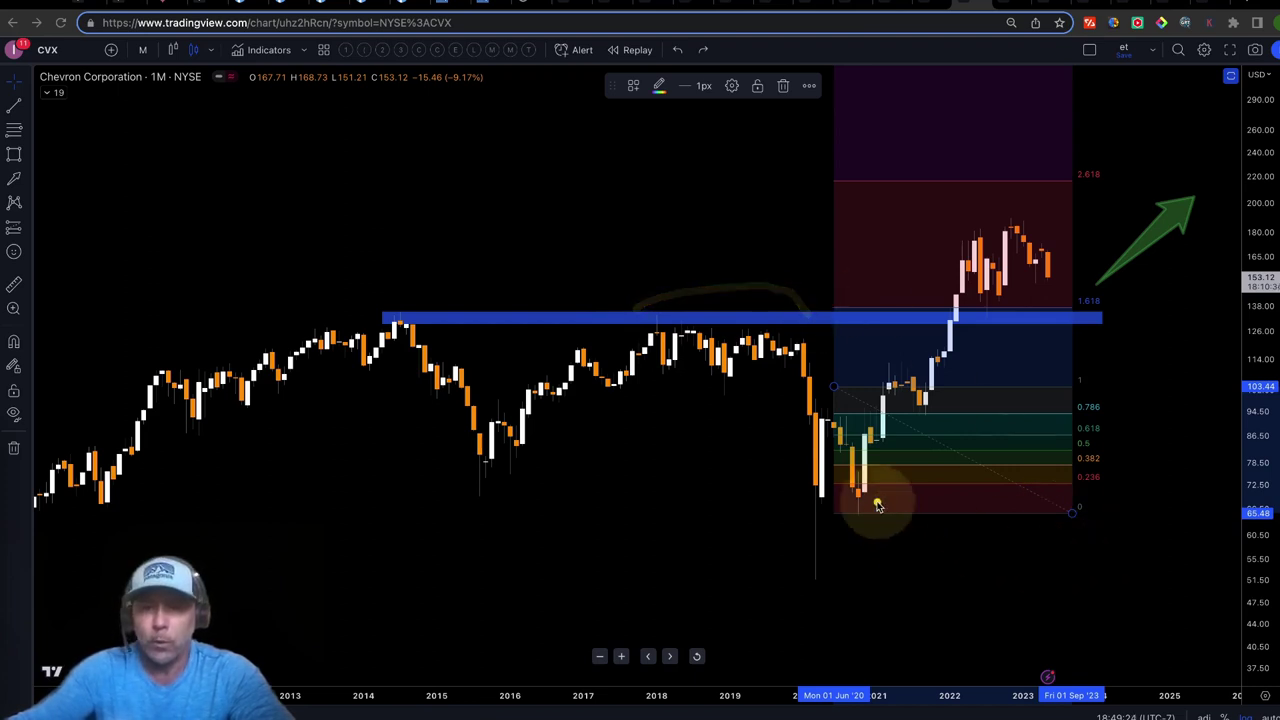
Step: Mark Chevron's breakout and retest of the blue level since 2022, and point out the 2020 swing used for the Fibonacci levels
mouse_move(794, 376)
mouse_down()
mouse_move(822, 585)
mouse_move(943, 390)
mouse_move(966, 322)
mouse_up()
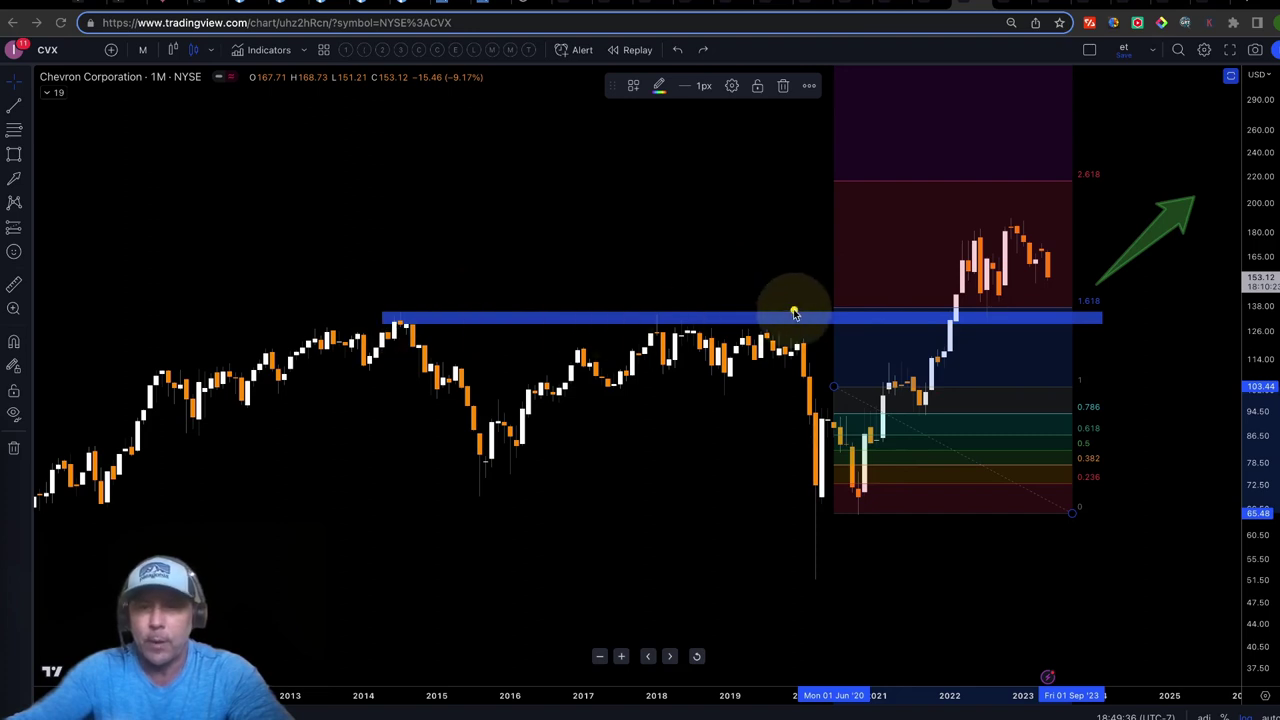
mouse_move(960, 320)
mouse_down()
mouse_move(1057, 306)
mouse_move(952, 306)
mouse_move(1038, 316)
mouse_up()
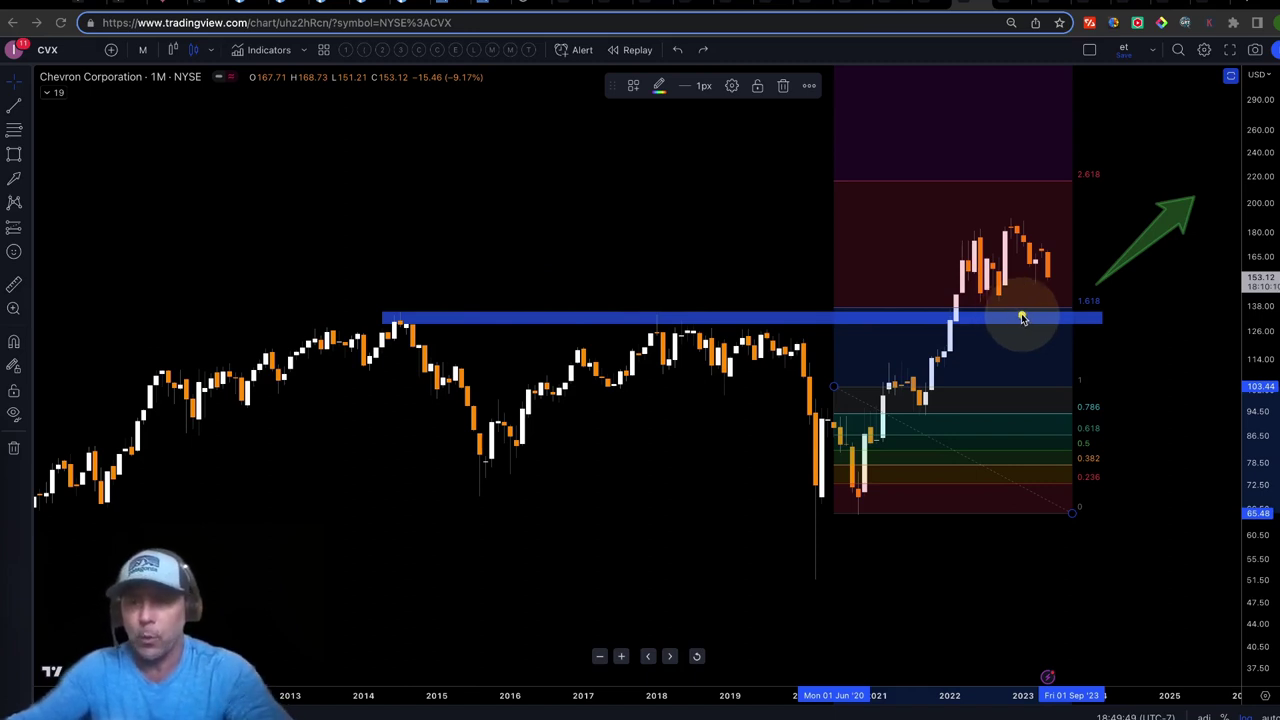
drag(1181, 282, 1125, 298)
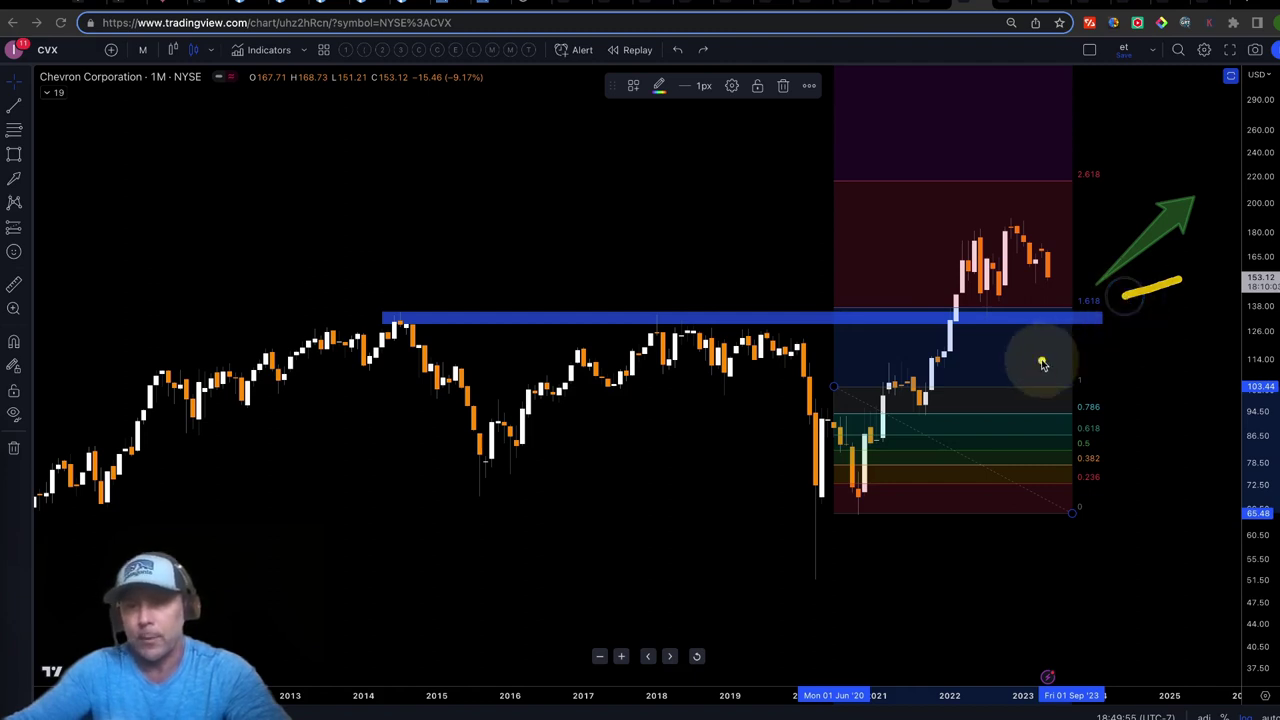
click(834, 389)
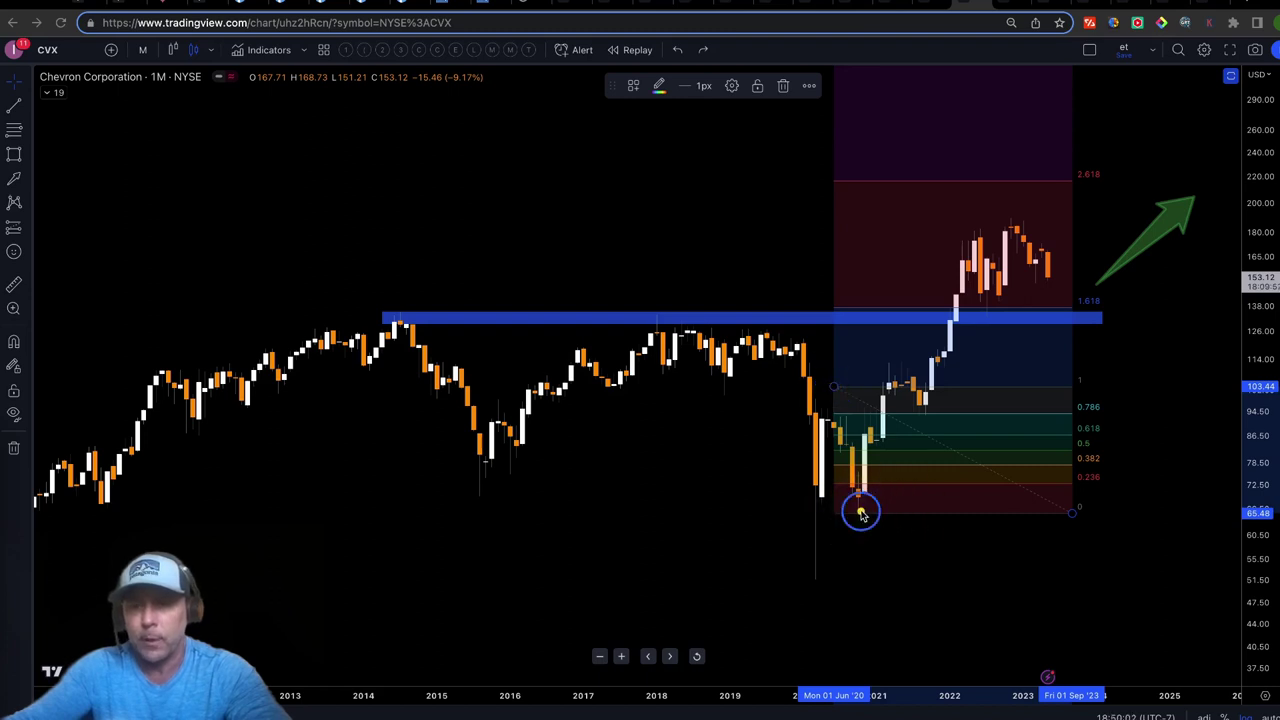
mouse_move(1163, 140)
mouse_down()
mouse_move(1130, 166)
mouse_move(1148, 165)
mouse_up()
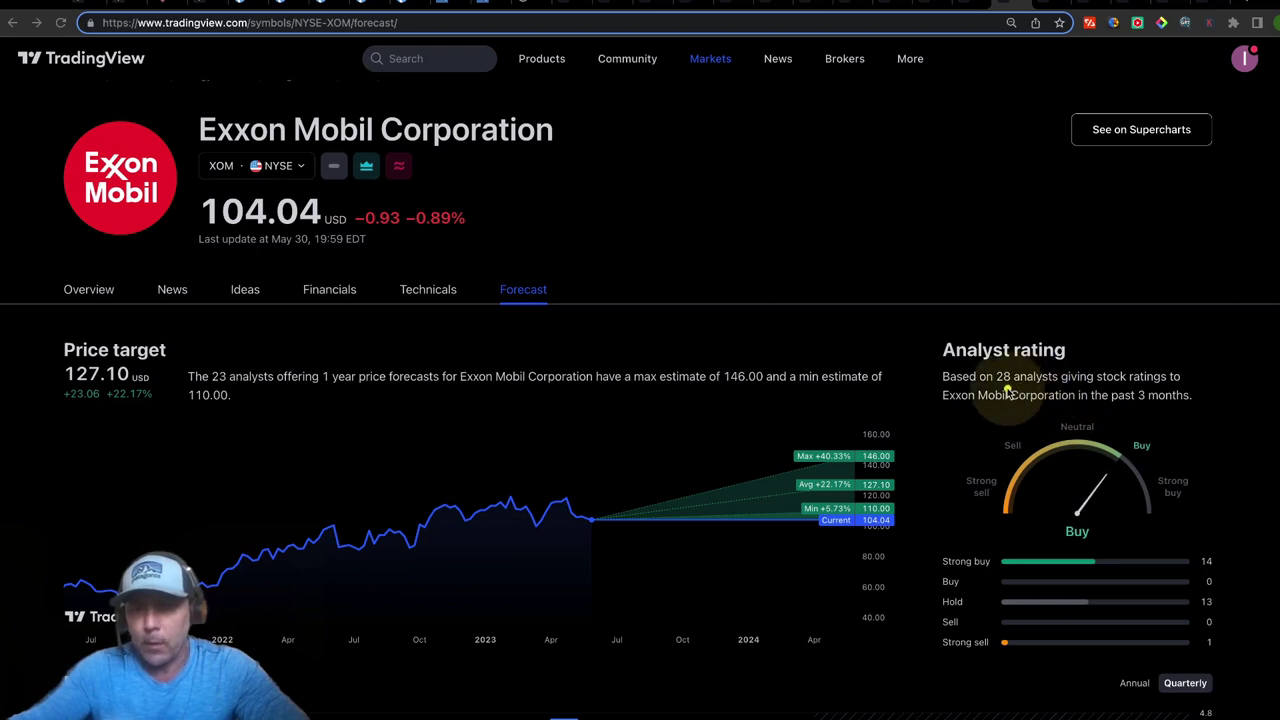
Step: On Exxon Mobil's forecast, mark the analyst count, Buy rating, Strong sell and Strong buy rows, and point out the minimum, average and maximum price targets
drag(998, 385, 1068, 383)
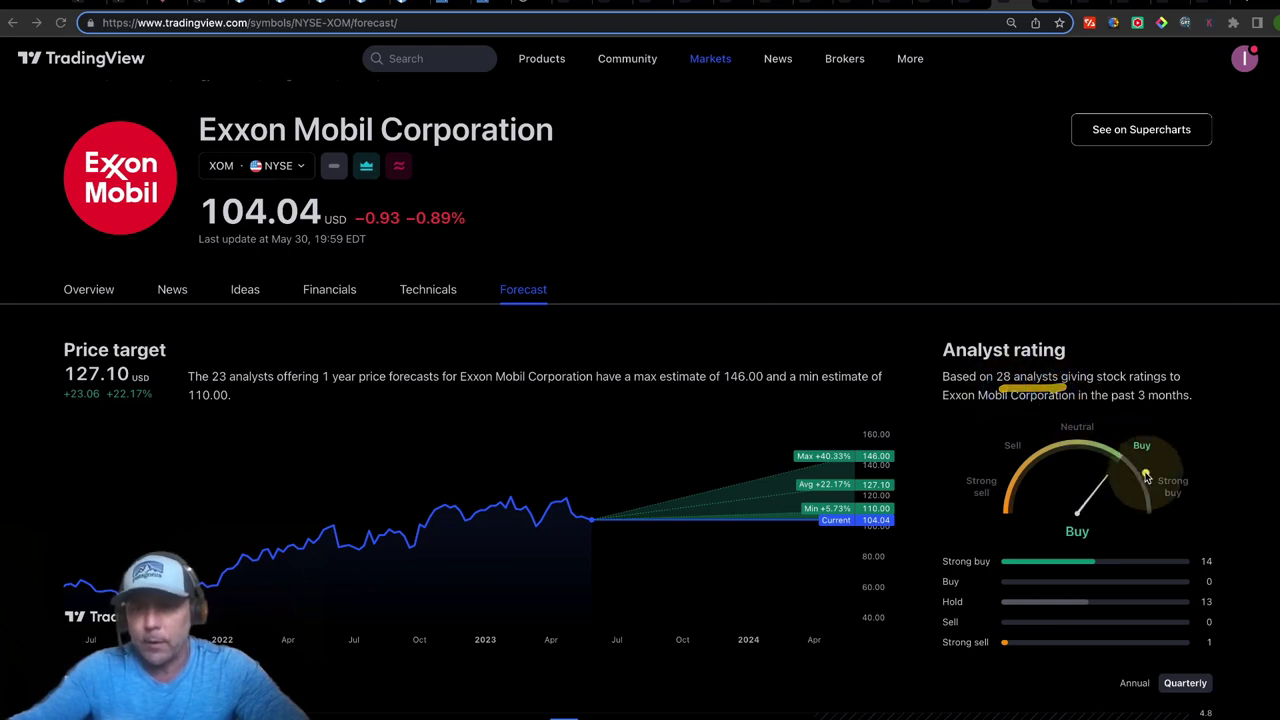
drag(1148, 458, 1204, 427)
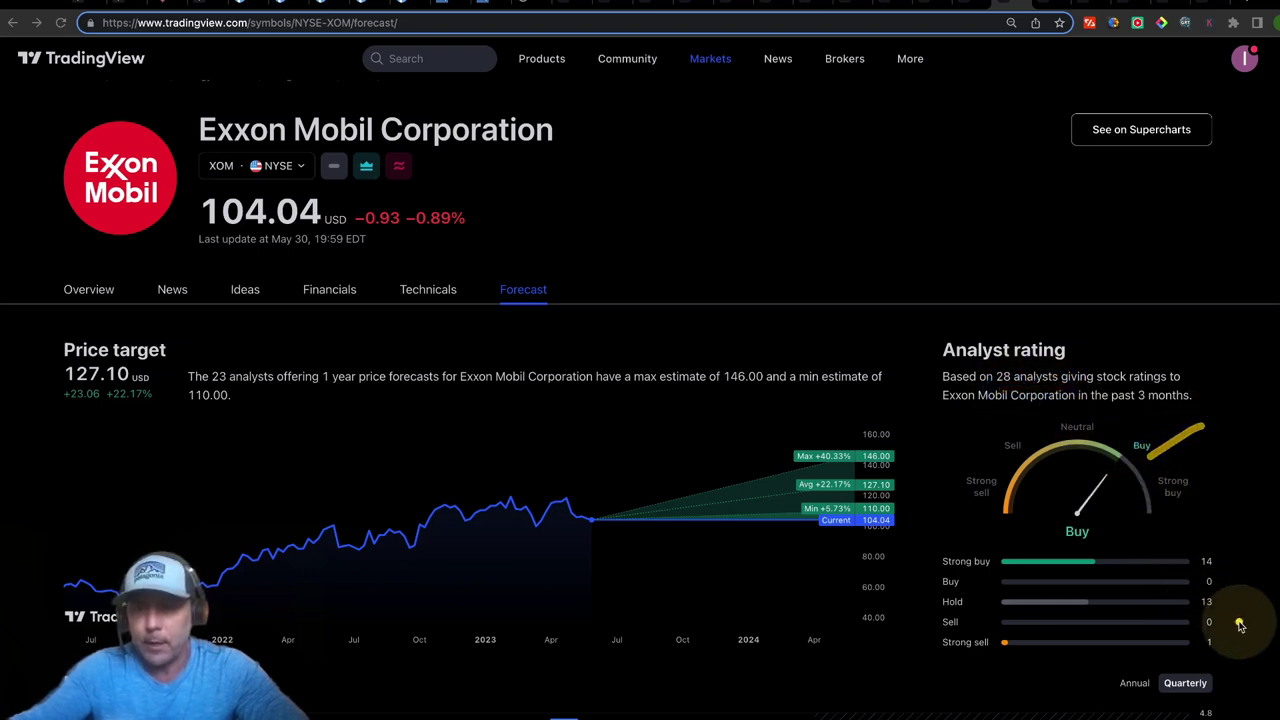
drag(938, 657, 1015, 662)
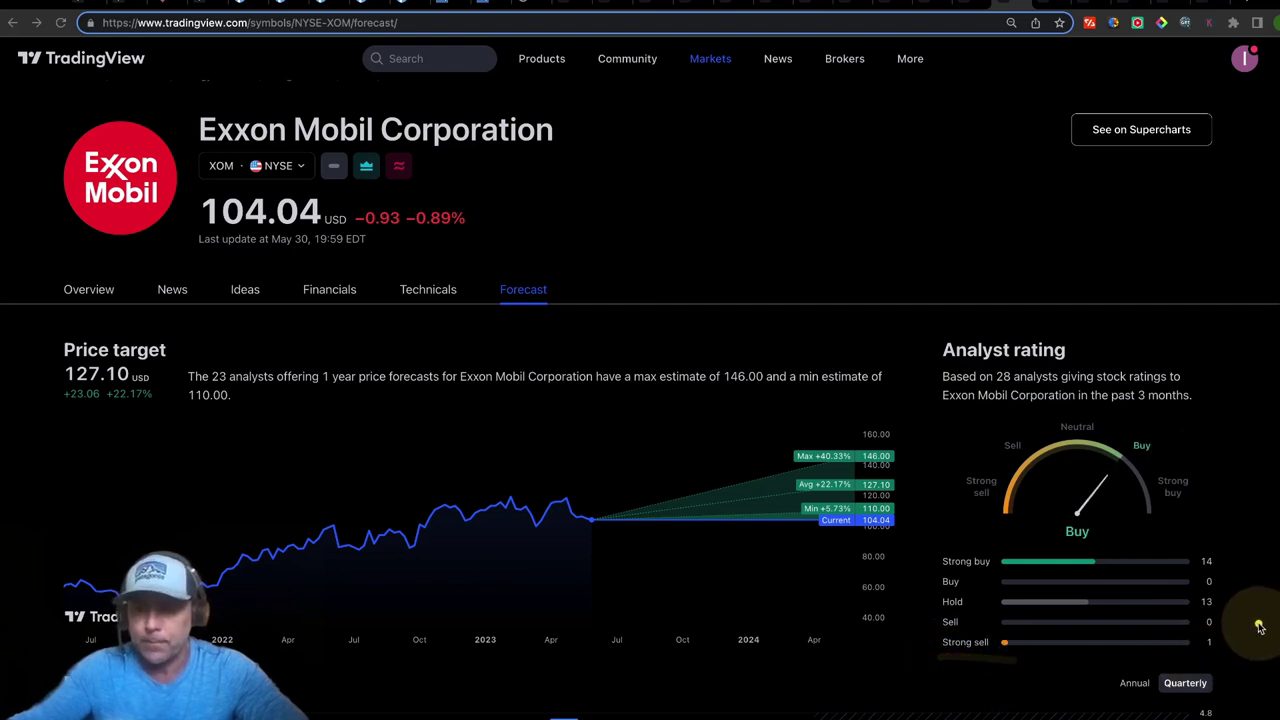
mouse_move(1229, 604)
mouse_down()
mouse_move(1252, 590)
mouse_move(1234, 568)
mouse_up()
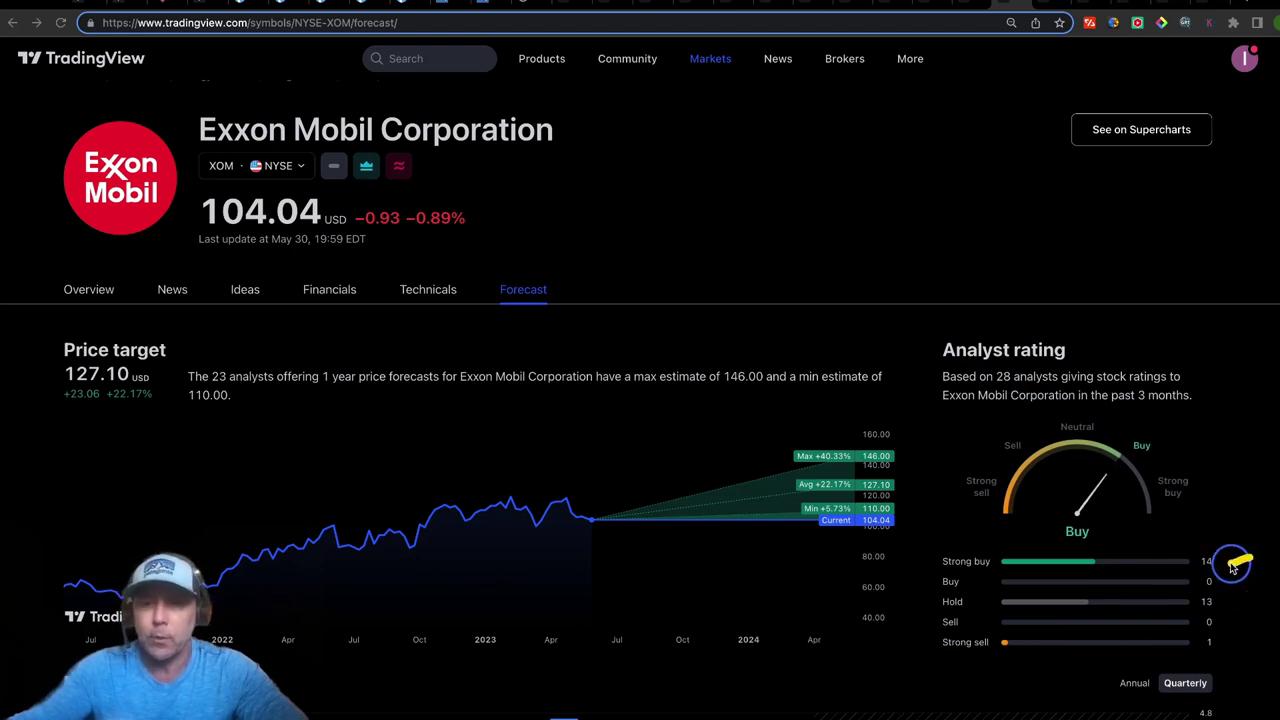
click(901, 511)
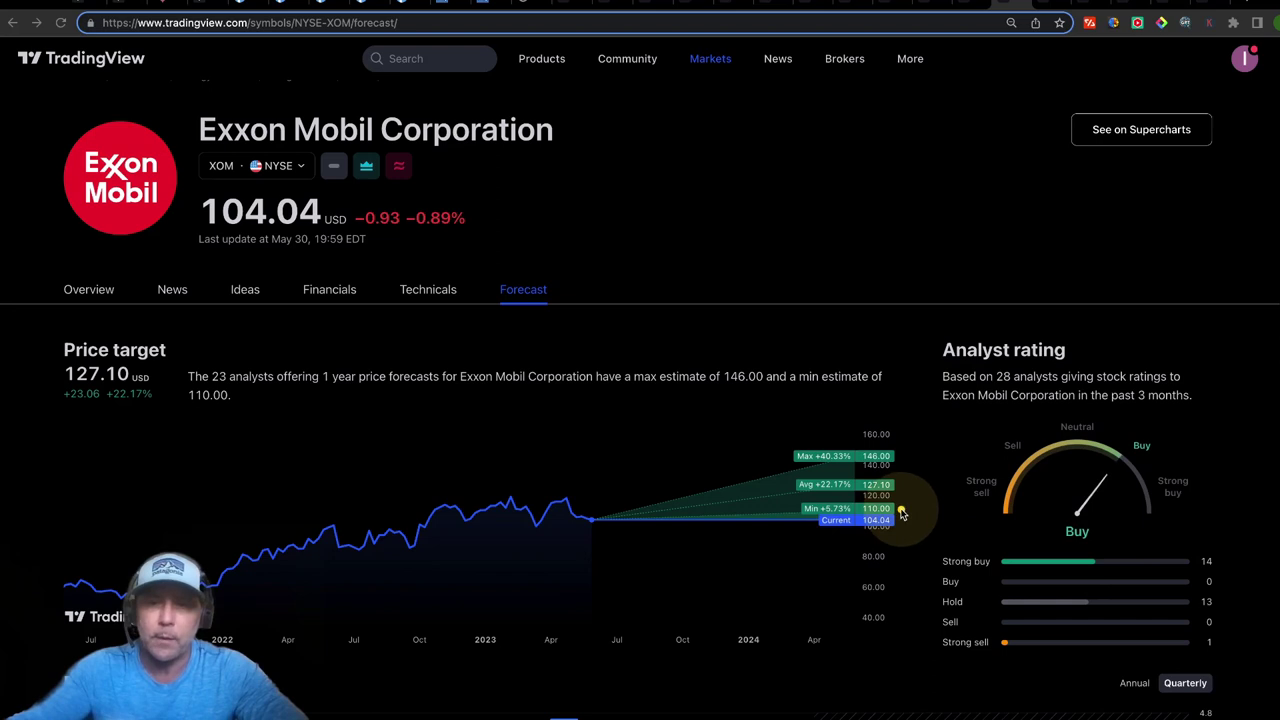
click(899, 487)
click(898, 461)
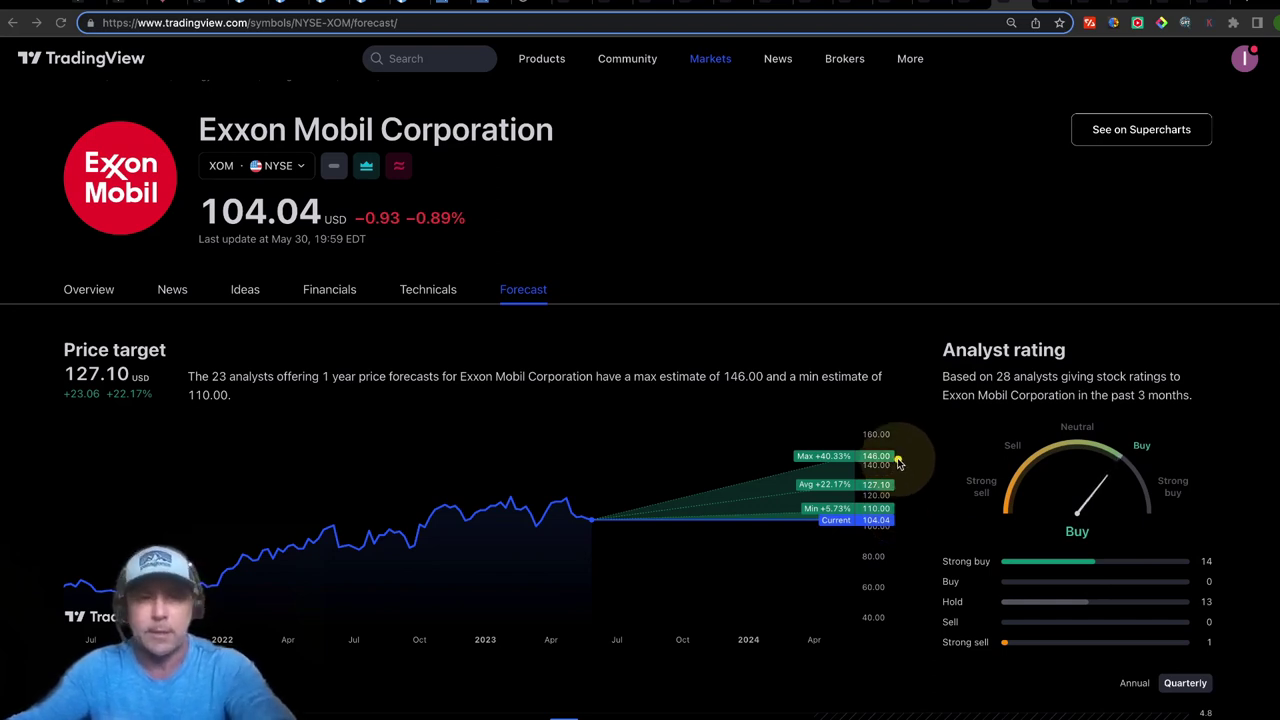
Step: On Exxon Mobil's monthly chart, draw a rectangle zone along the major lows, from about 31.33 to 33.22, extending to September 2025
click(1045, 4)
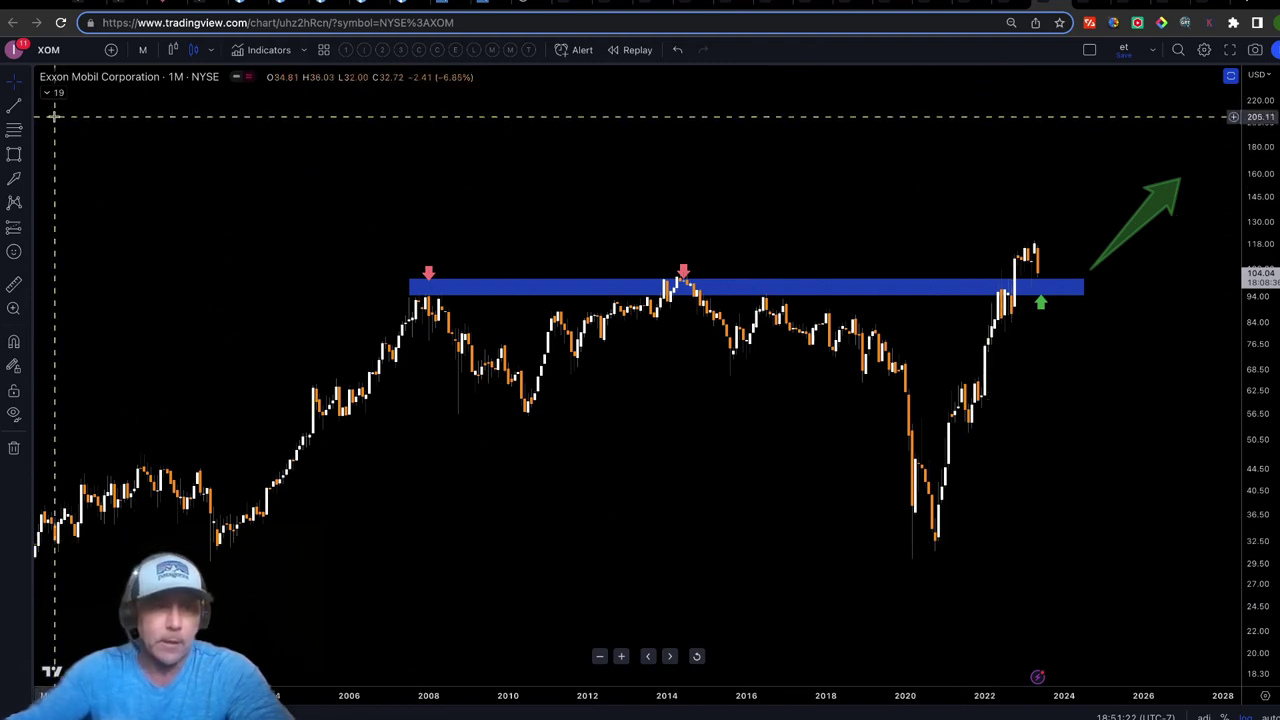
click(14, 156)
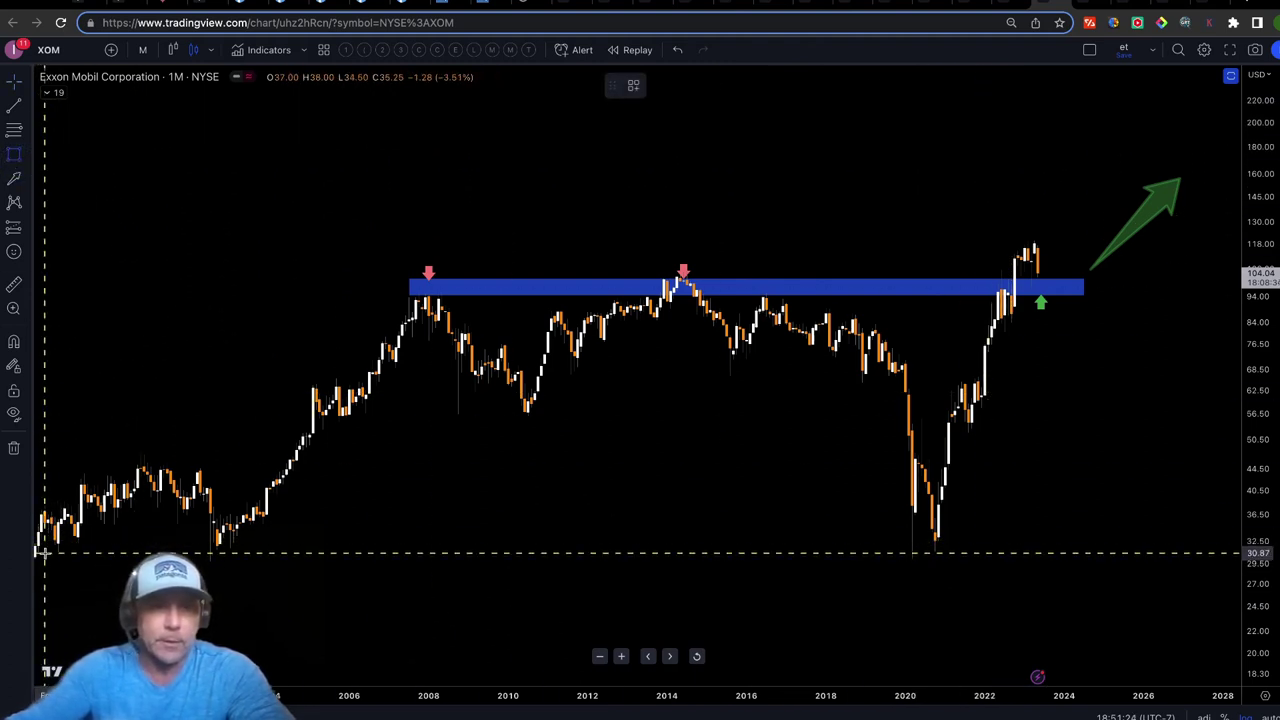
drag(44, 549, 1131, 538)
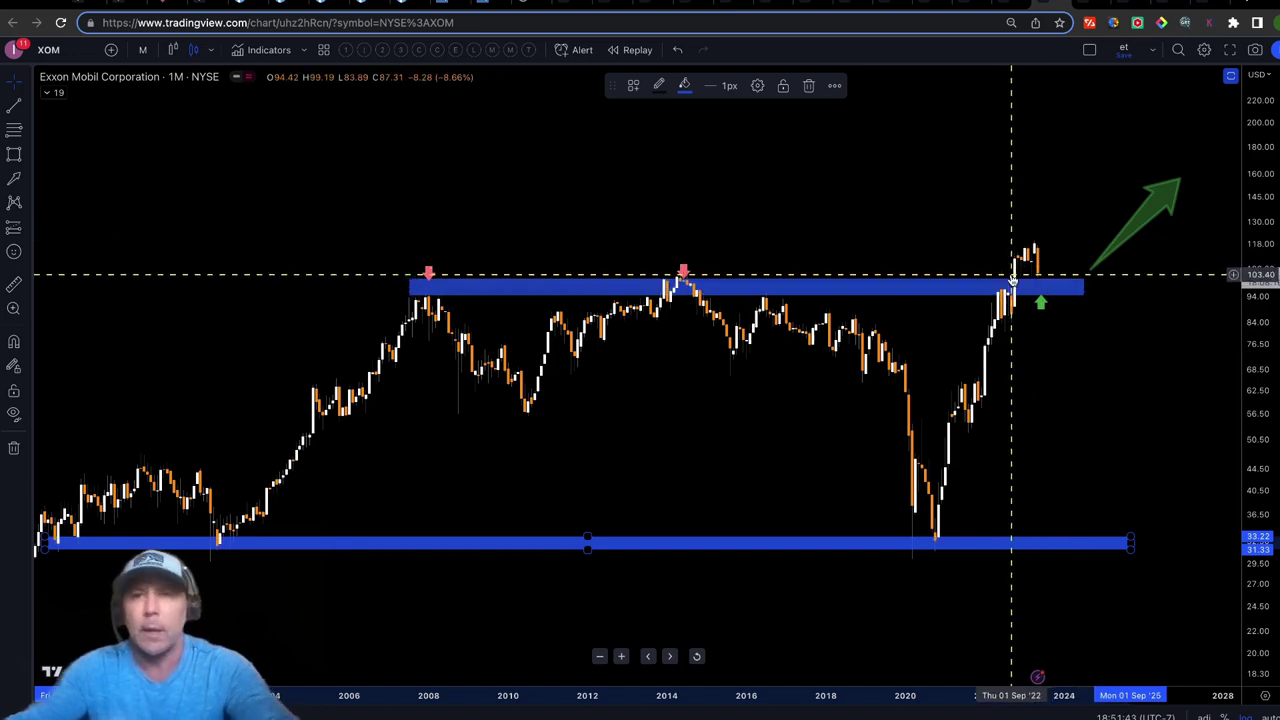
Step: Review Alliance Resource Partners' forecast and its monthly chart around the blue zone, and undo the accidental move of that zone
click(1078, 4)
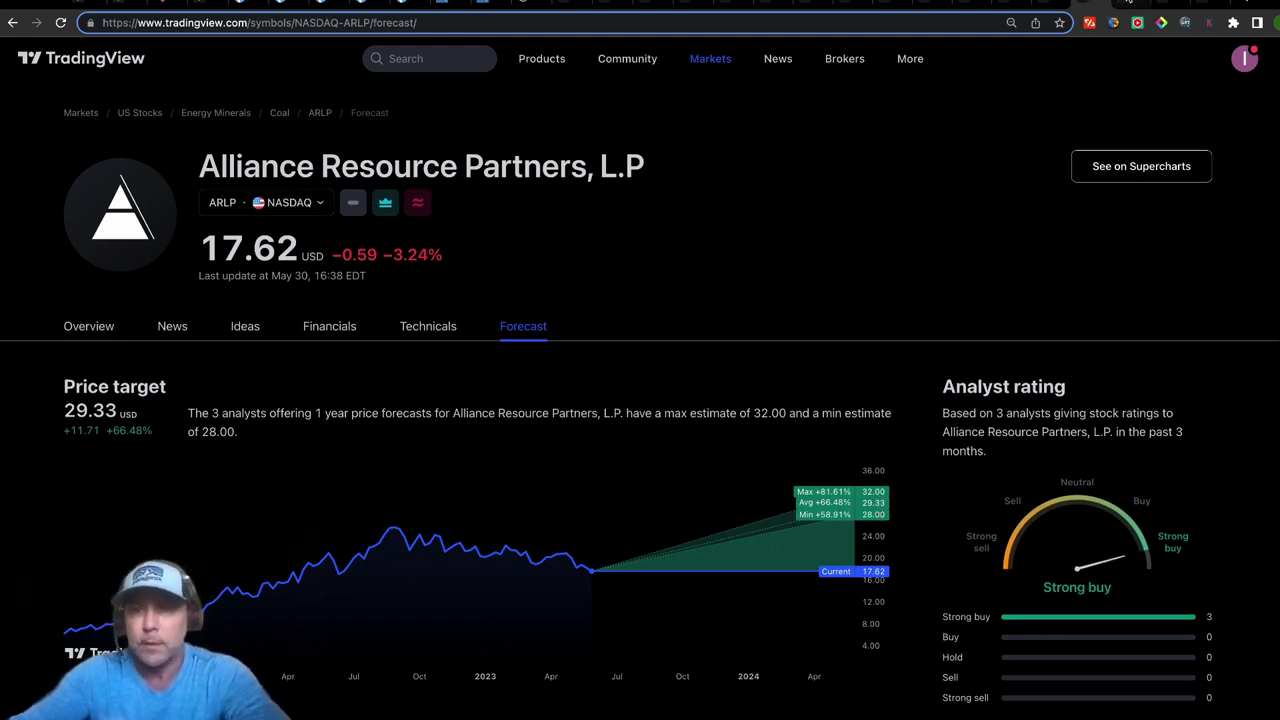
click(1127, 5)
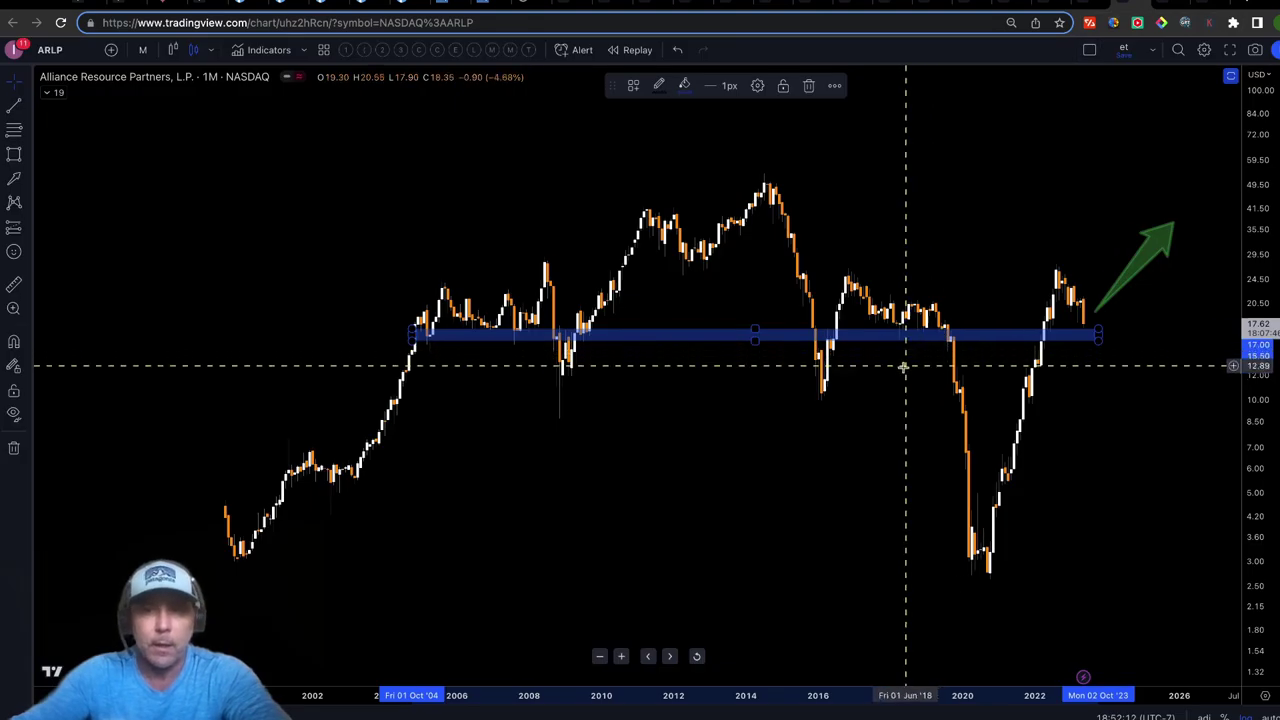
drag(741, 482, 717, 506)
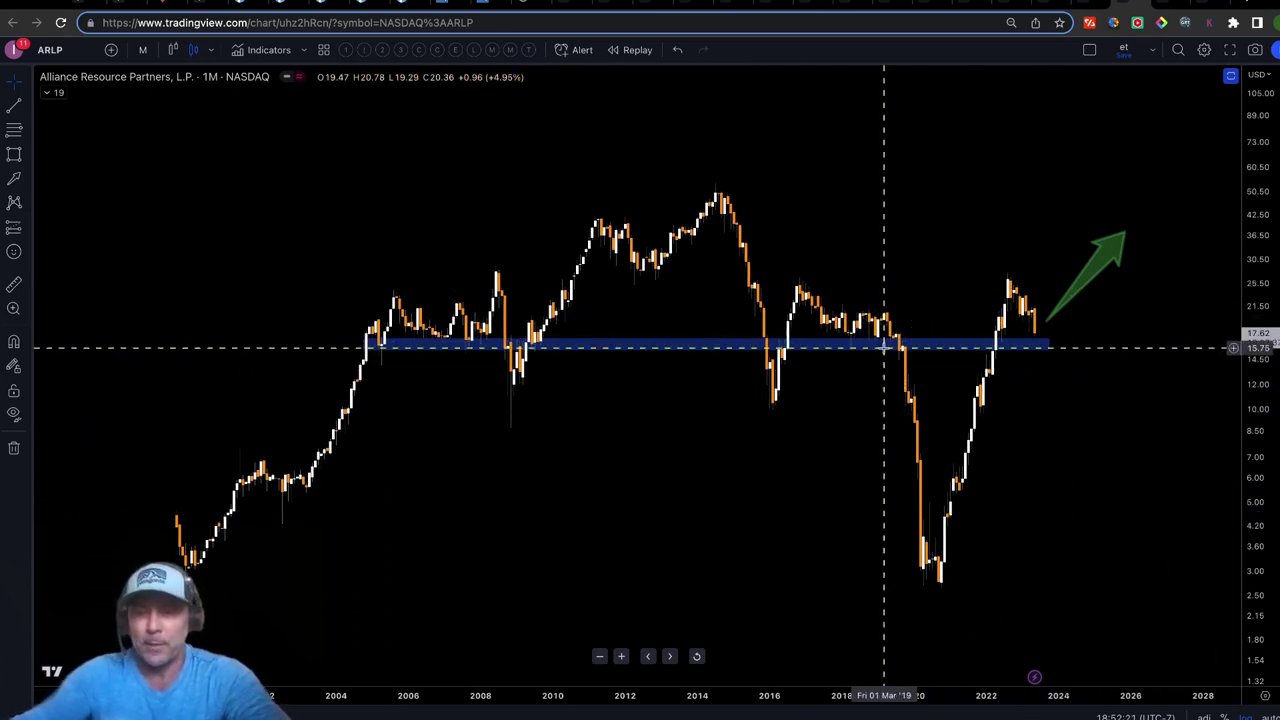
drag(885, 355, 915, 529)
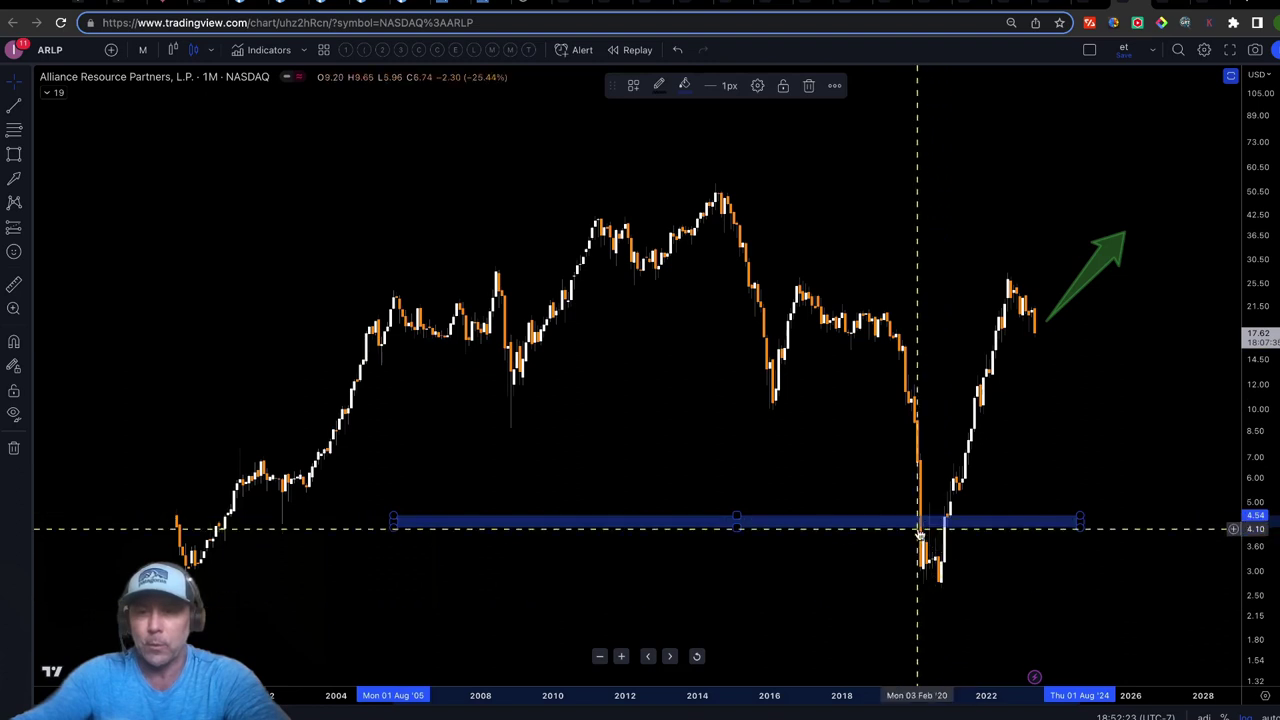
click(677, 50)
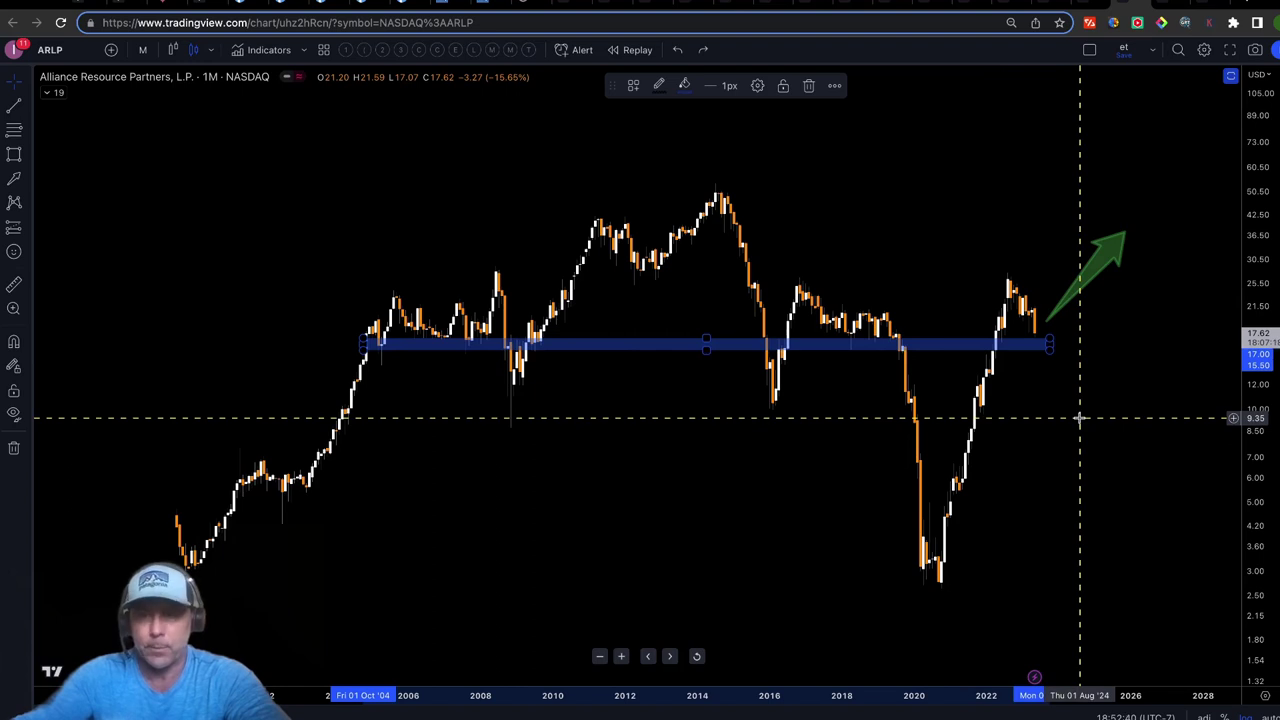
Step: Check Antero Resources' one-year price targets and analyst rating, and go on to the next chart
click(1168, 6)
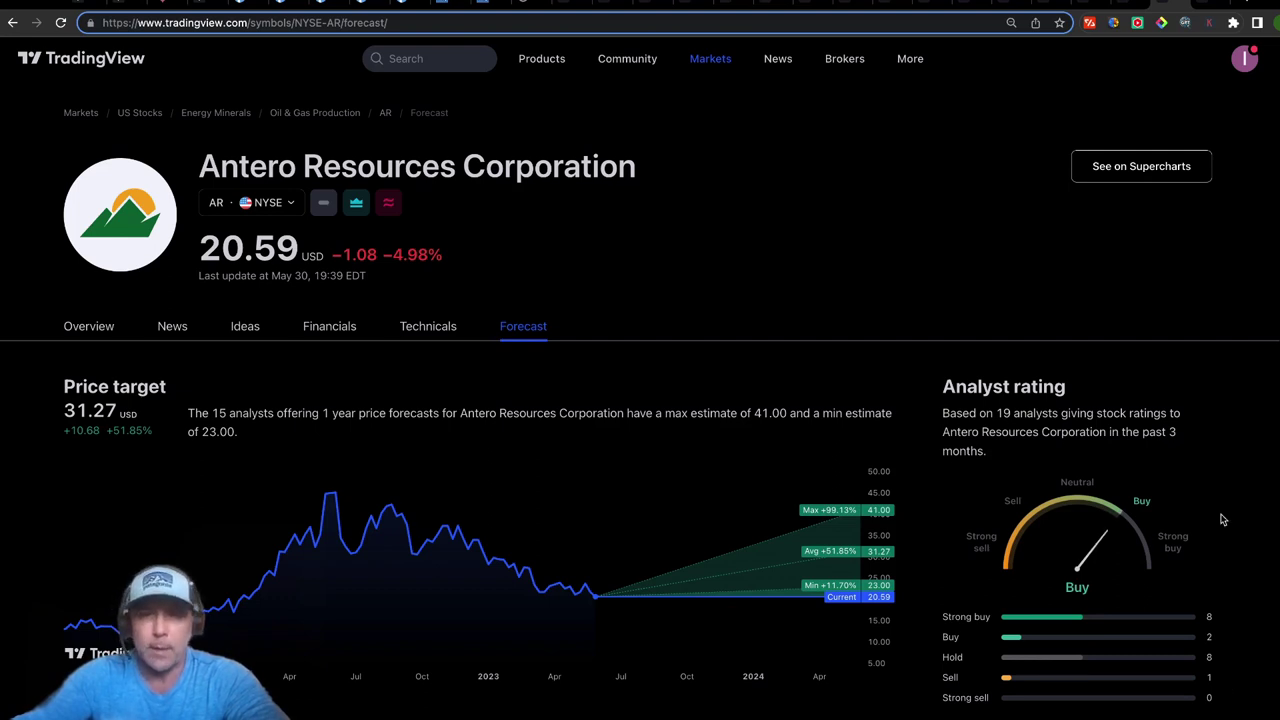
click(1204, 6)
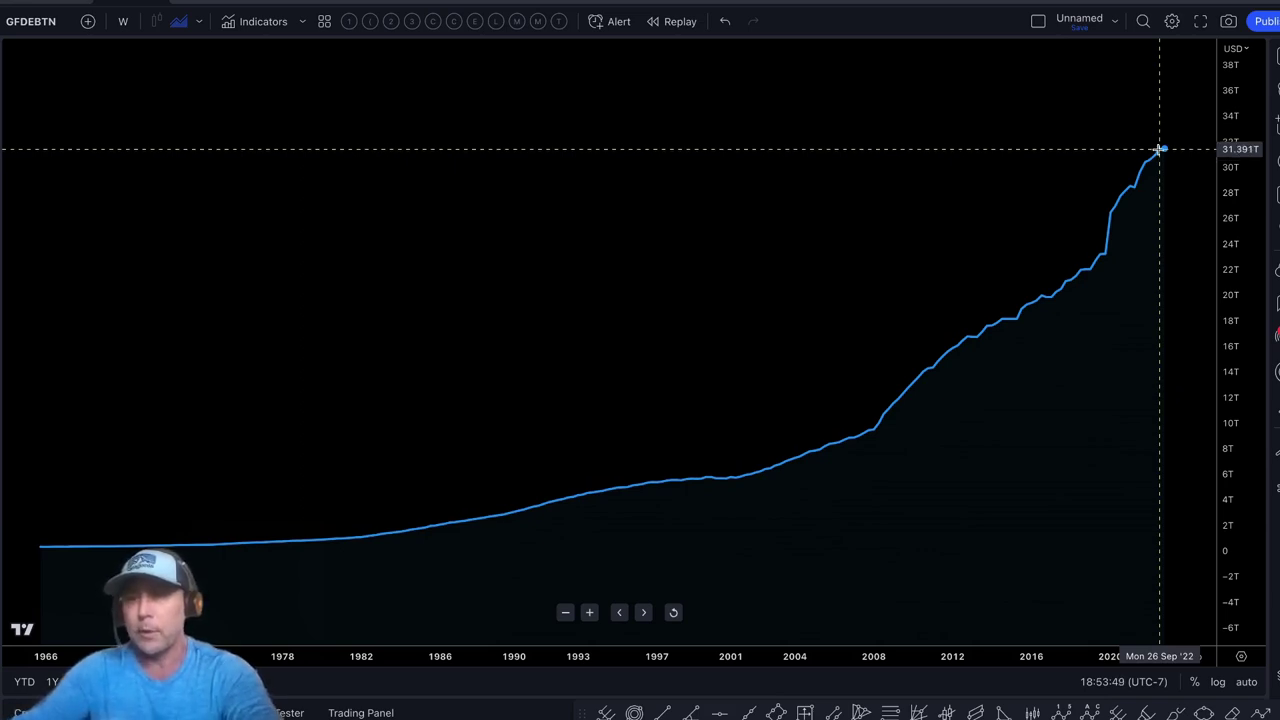
Step: On the GFDEBTN federal debt chart, measure a rise from the latest value up to about 35.4T
shift+click(1160, 148)
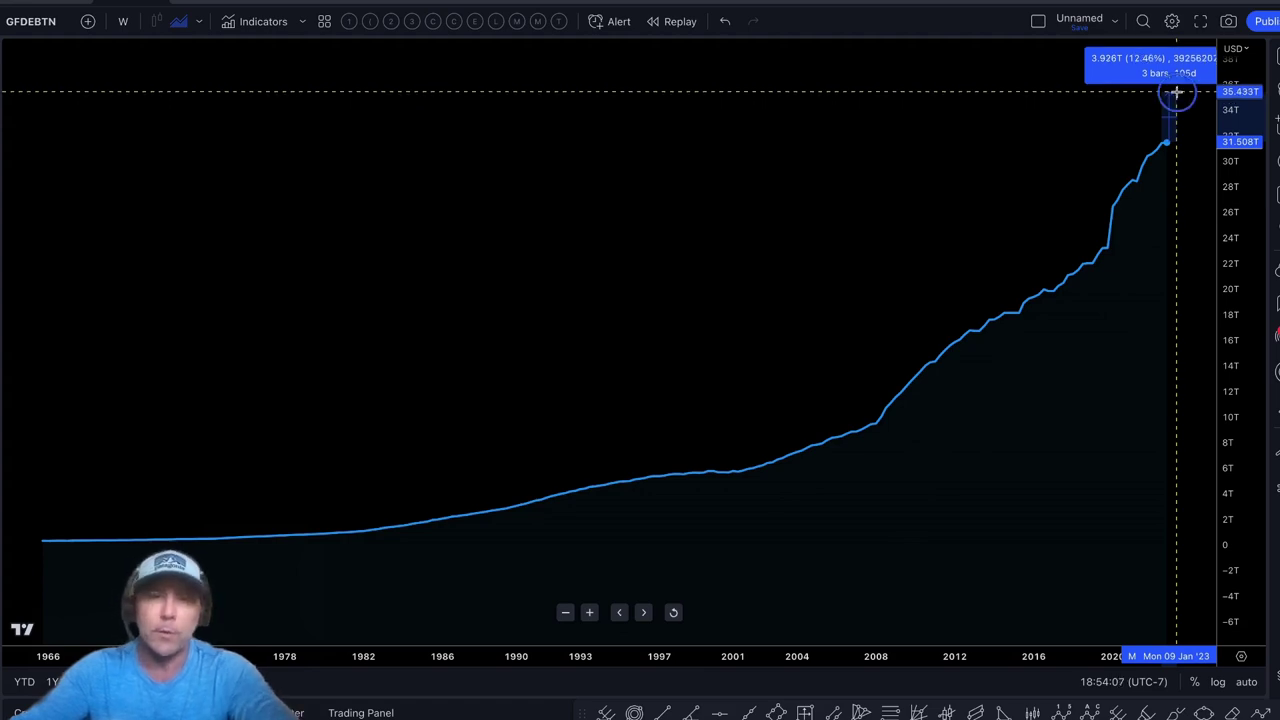
click(1177, 93)
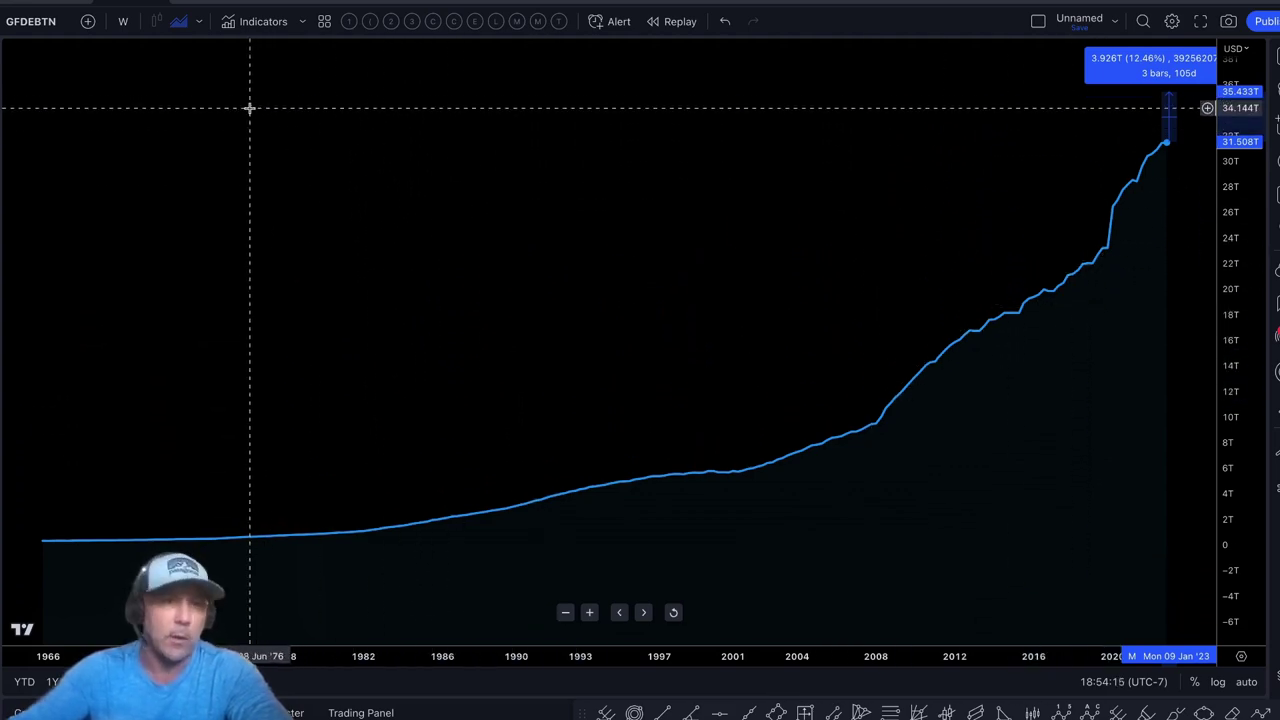
Step: Examine the WTI crude oil monthly chart, checking the descending channel, the wave I to V count and the projected rise to 259.54
click(210, 8)
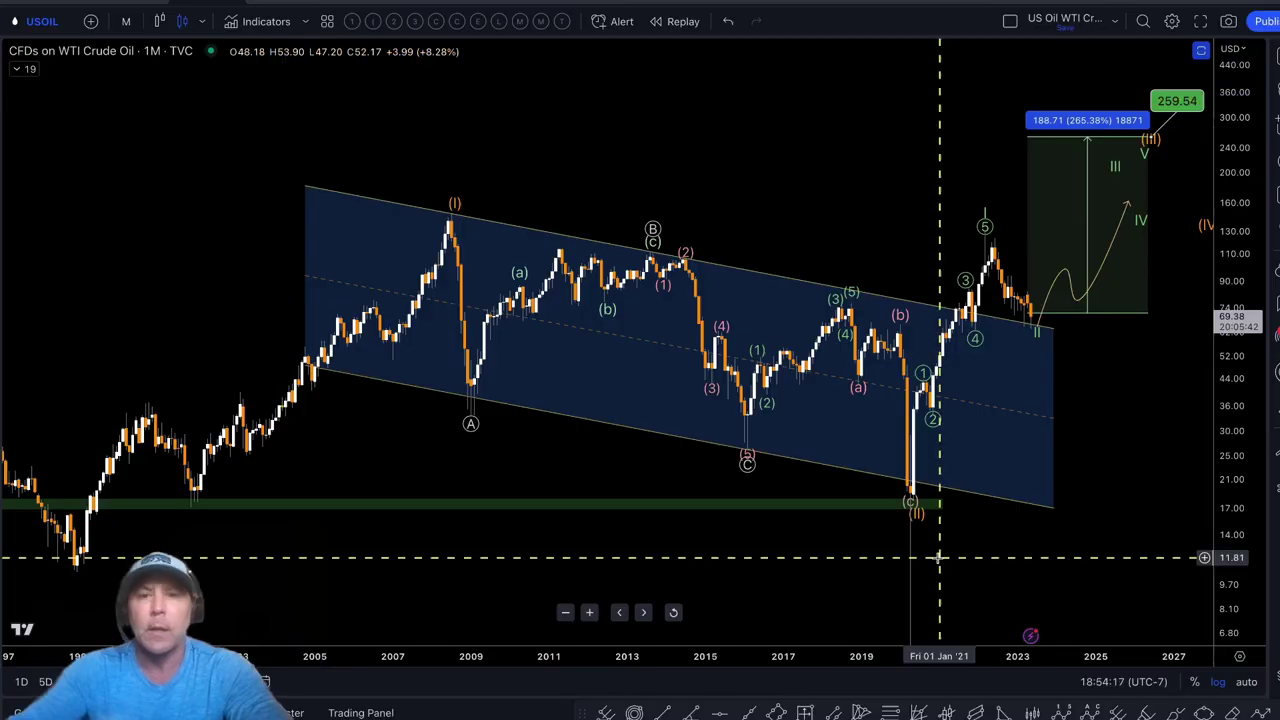
drag(669, 651, 749, 655)
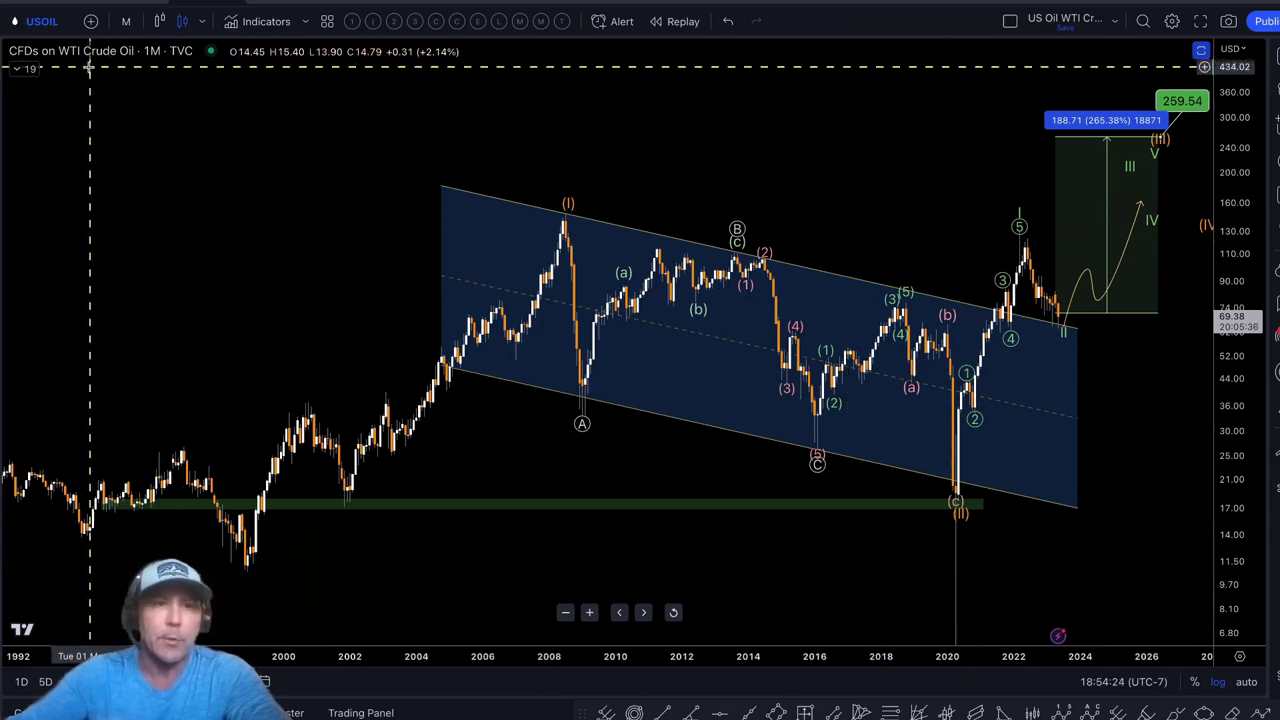
drag(842, 570, 826, 571)
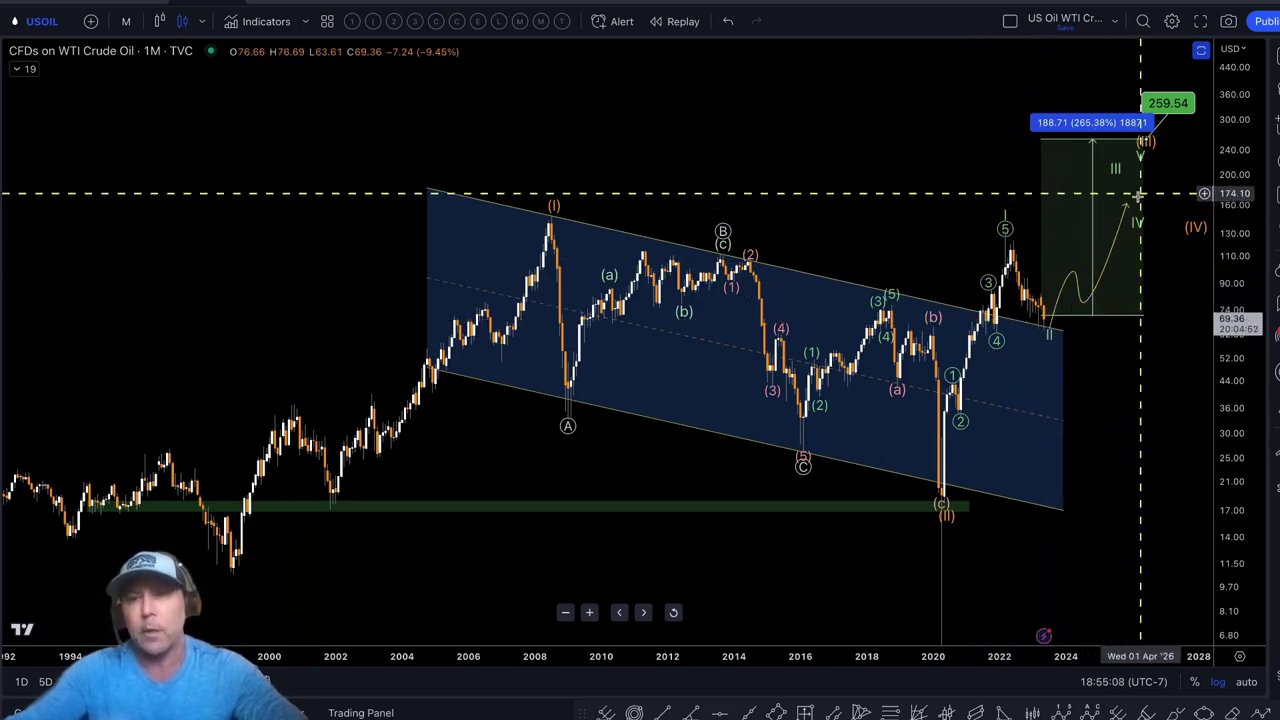
click(1060, 344)
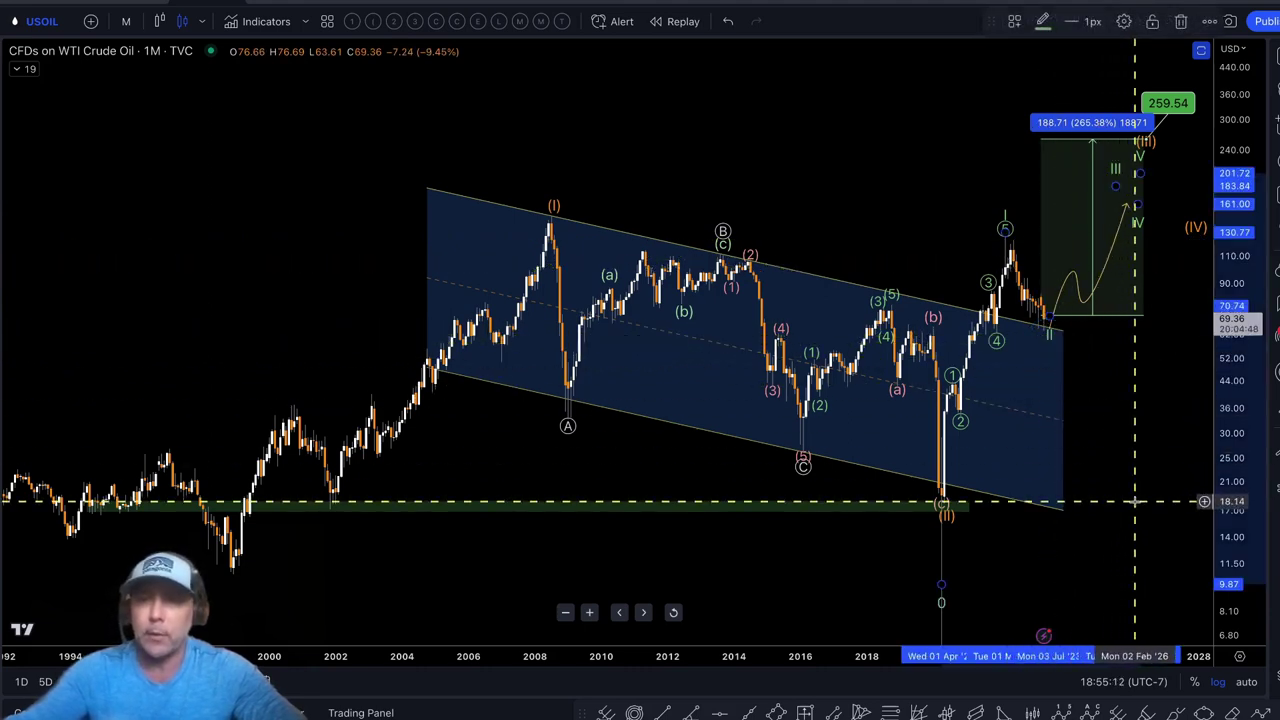
click(1094, 414)
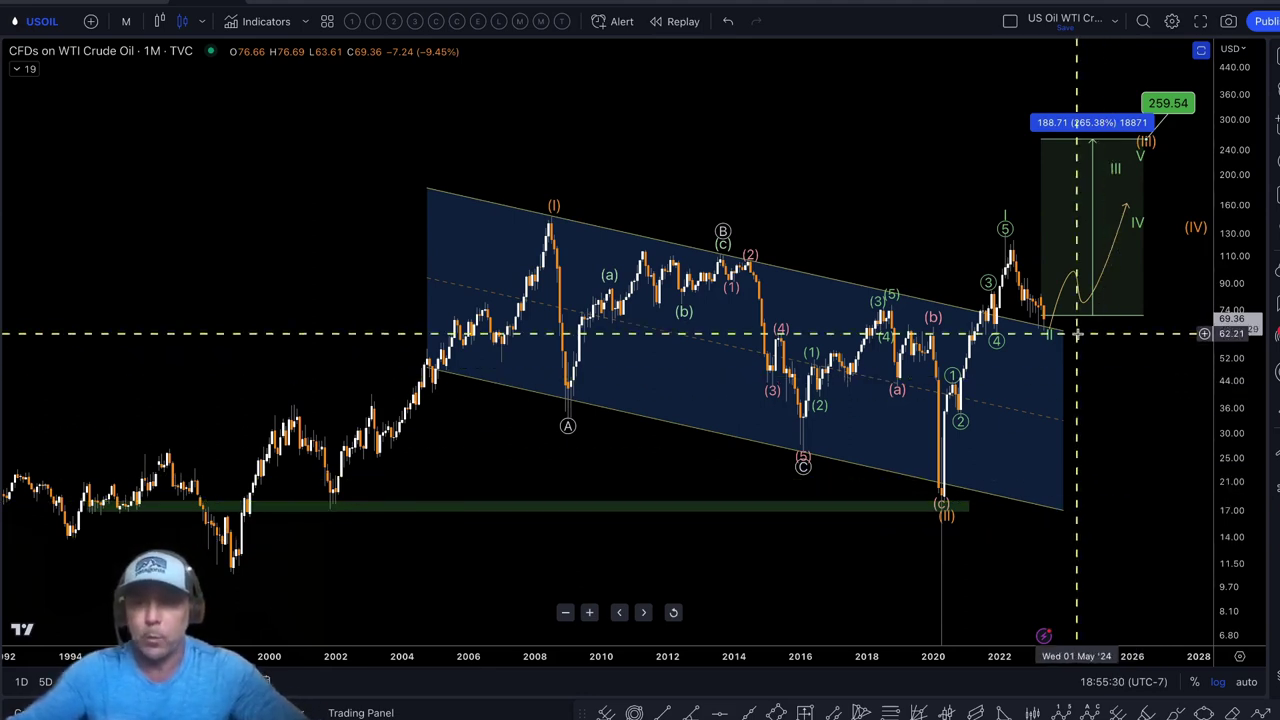
drag(1058, 330, 1065, 332)
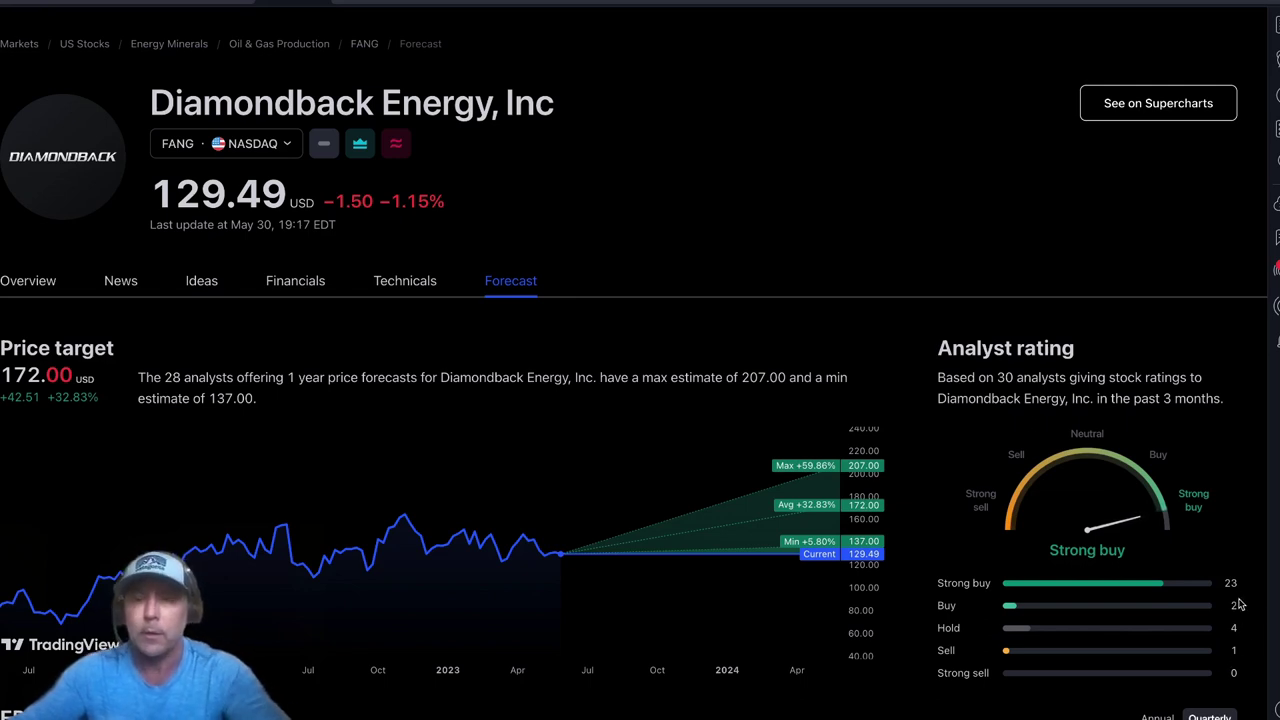
Step: Compare Diamondback Energy's monthly chart with Alliance Resource Partners' price targets and monthly chart around the blue zones
click(358, 3)
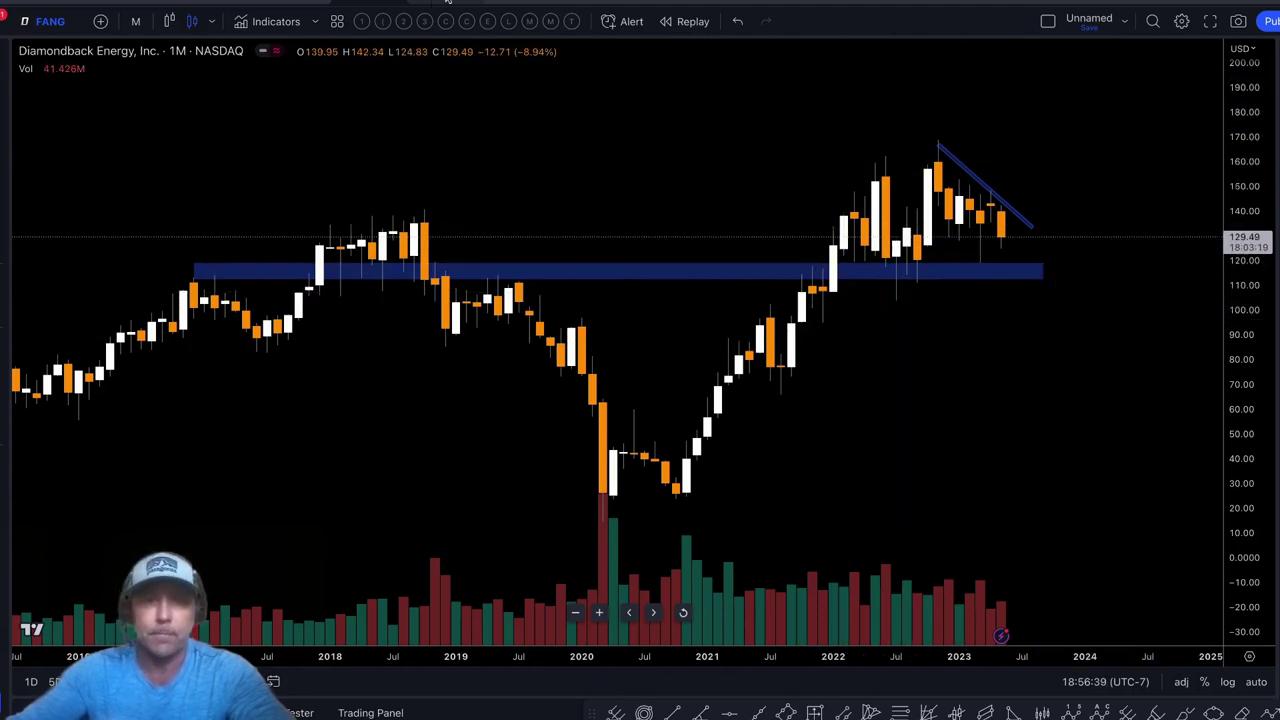
click(450, 11)
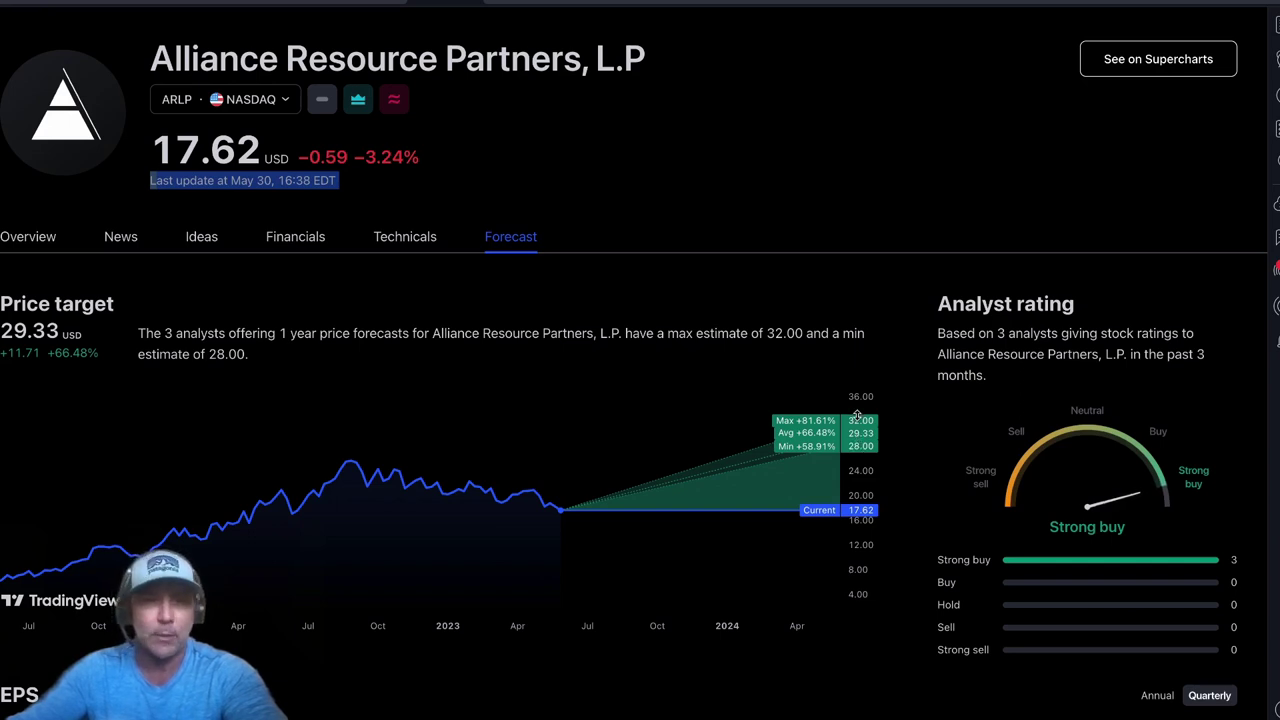
click(535, 7)
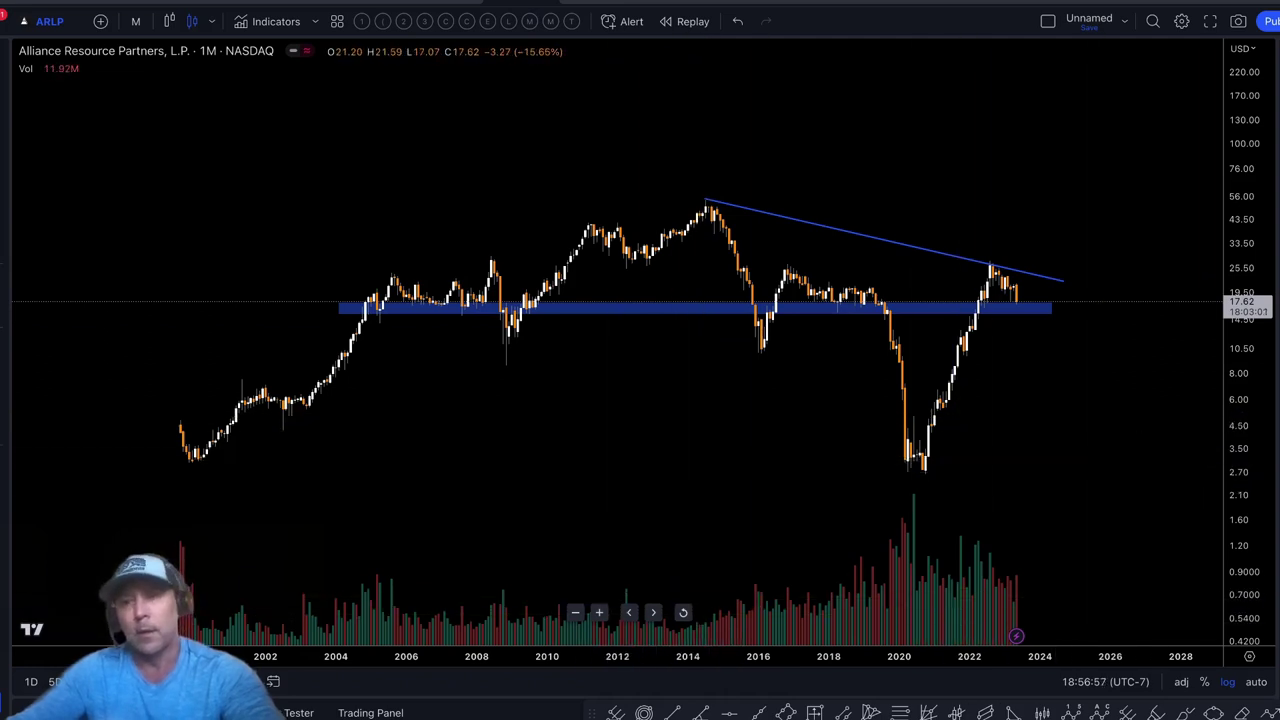
Step: Examine Devon Energy's monthly chart at its blue zone and volume, and check EQT Corporation's price targets and analyst rating
drag(1240, 468, 1249, 423)
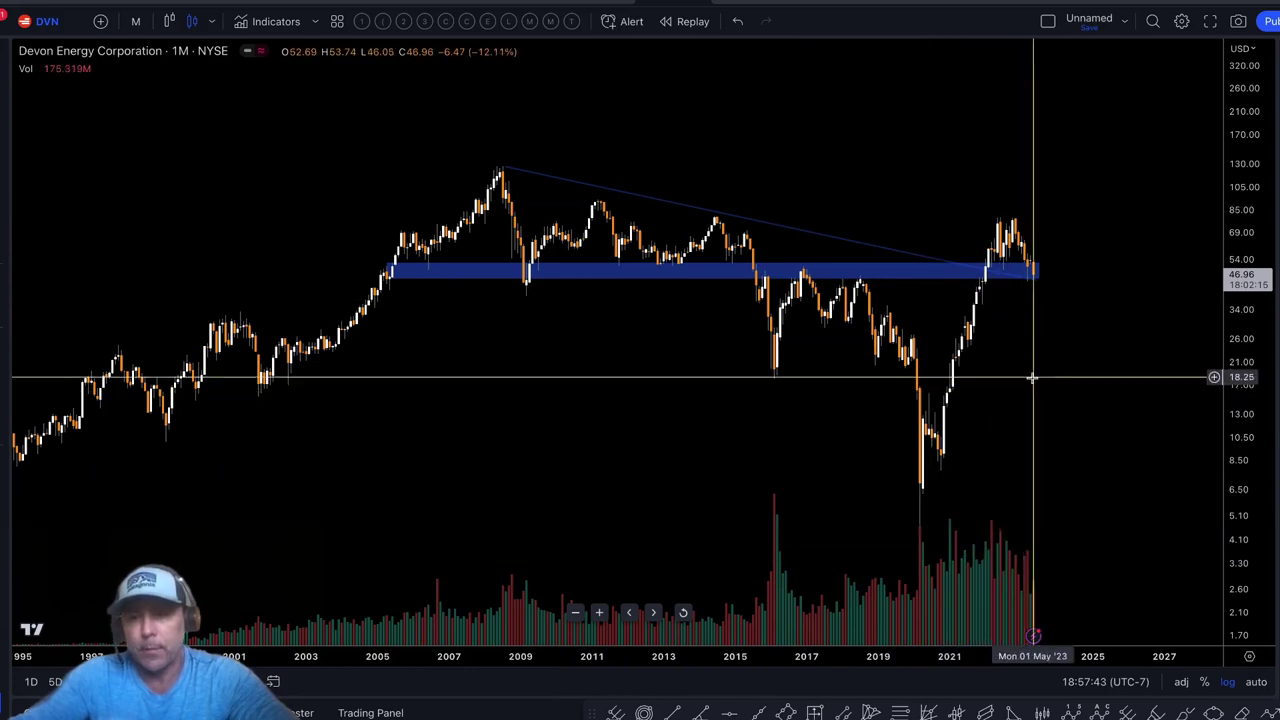
drag(1126, 431, 1134, 431)
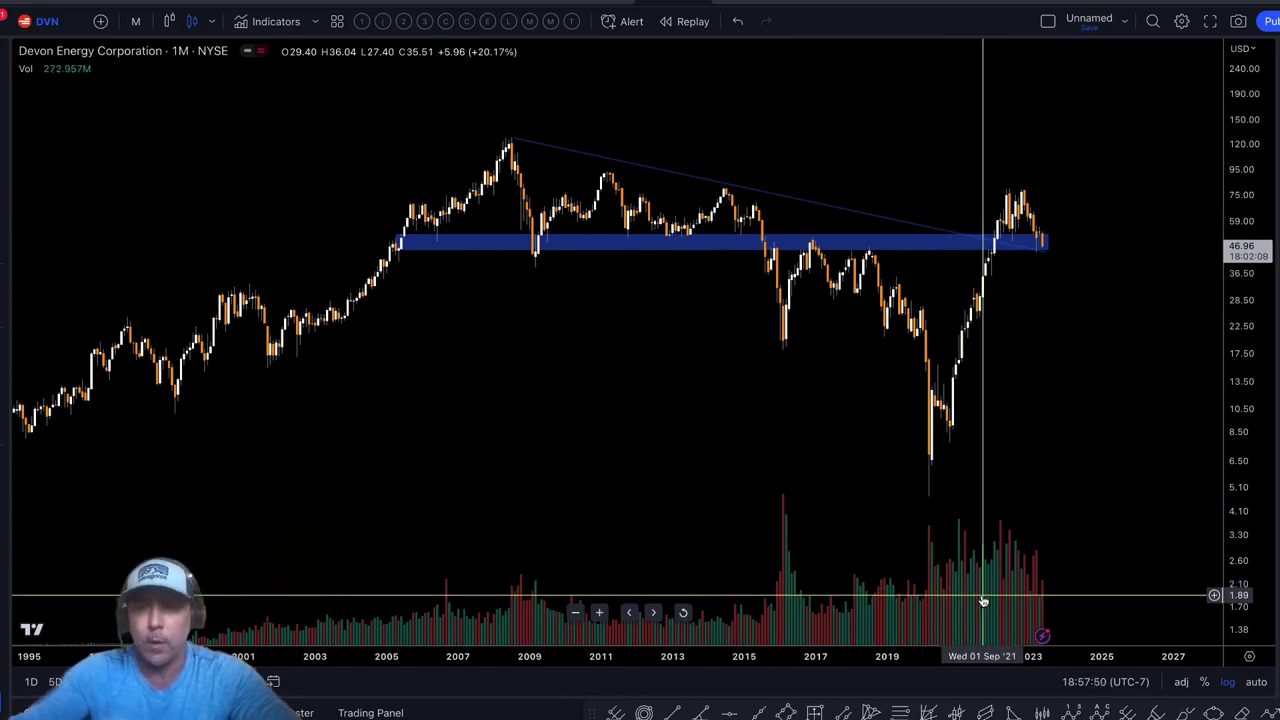
click(760, 5)
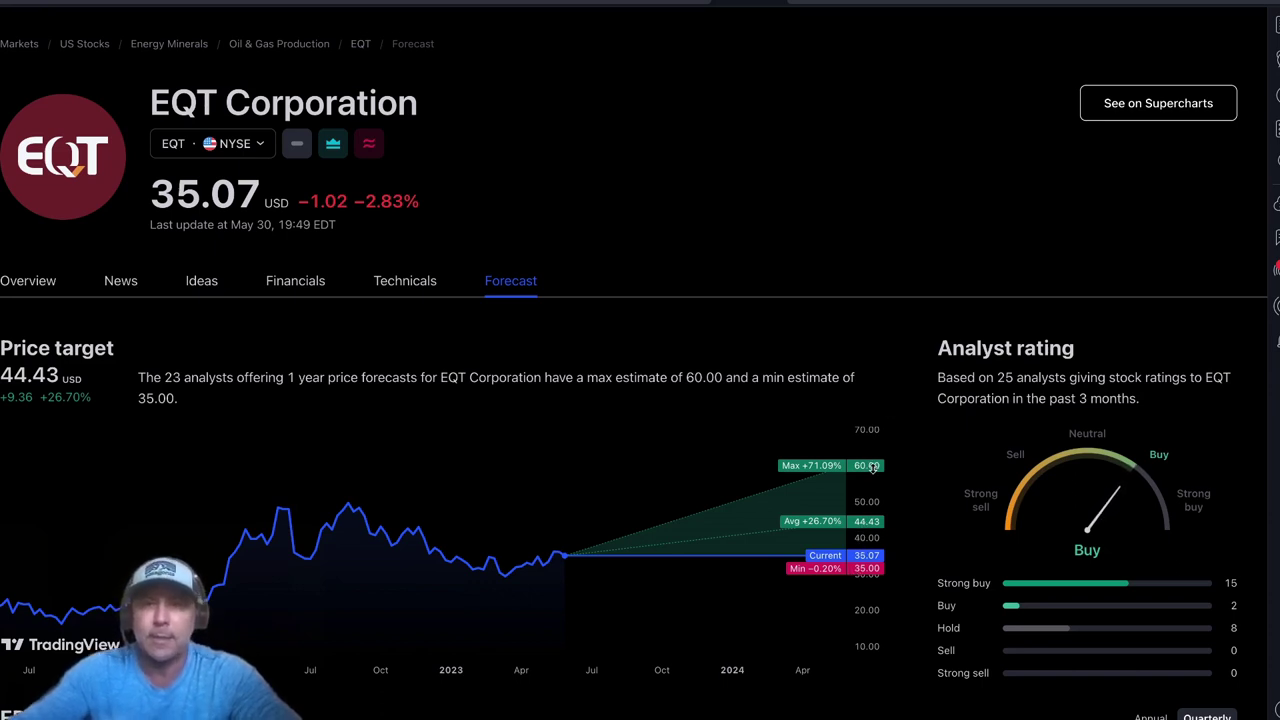
click(843, 20)
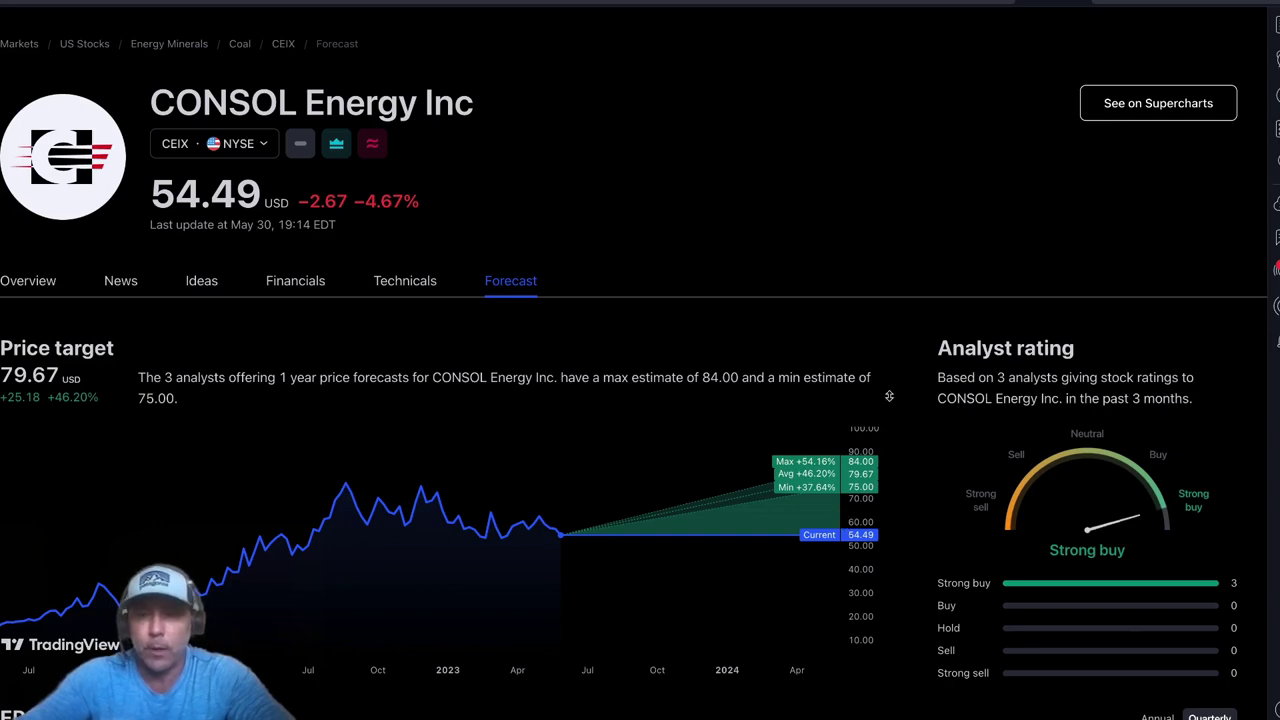
Step: On CONSOL Energy's weekly chart, draw a descending trend line over the highs from November 2022 to August 2023 and colour it yellow
click(1122, 15)
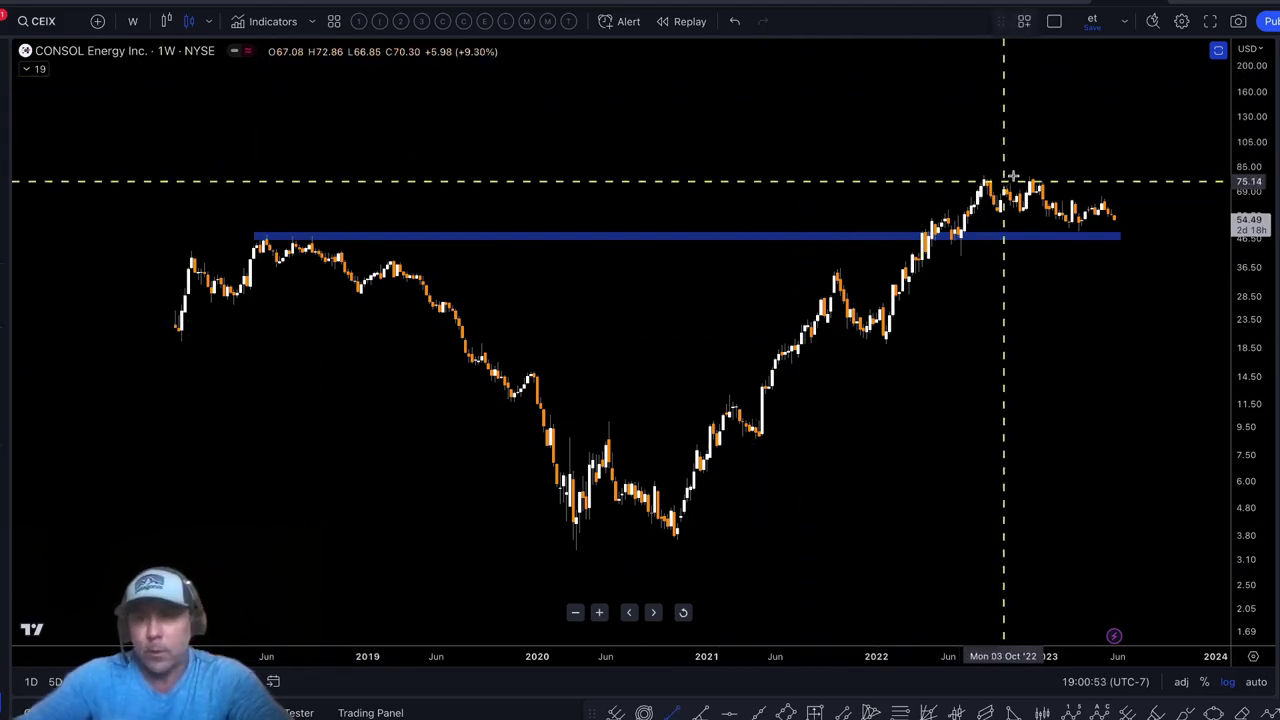
drag(1021, 172, 1147, 214)
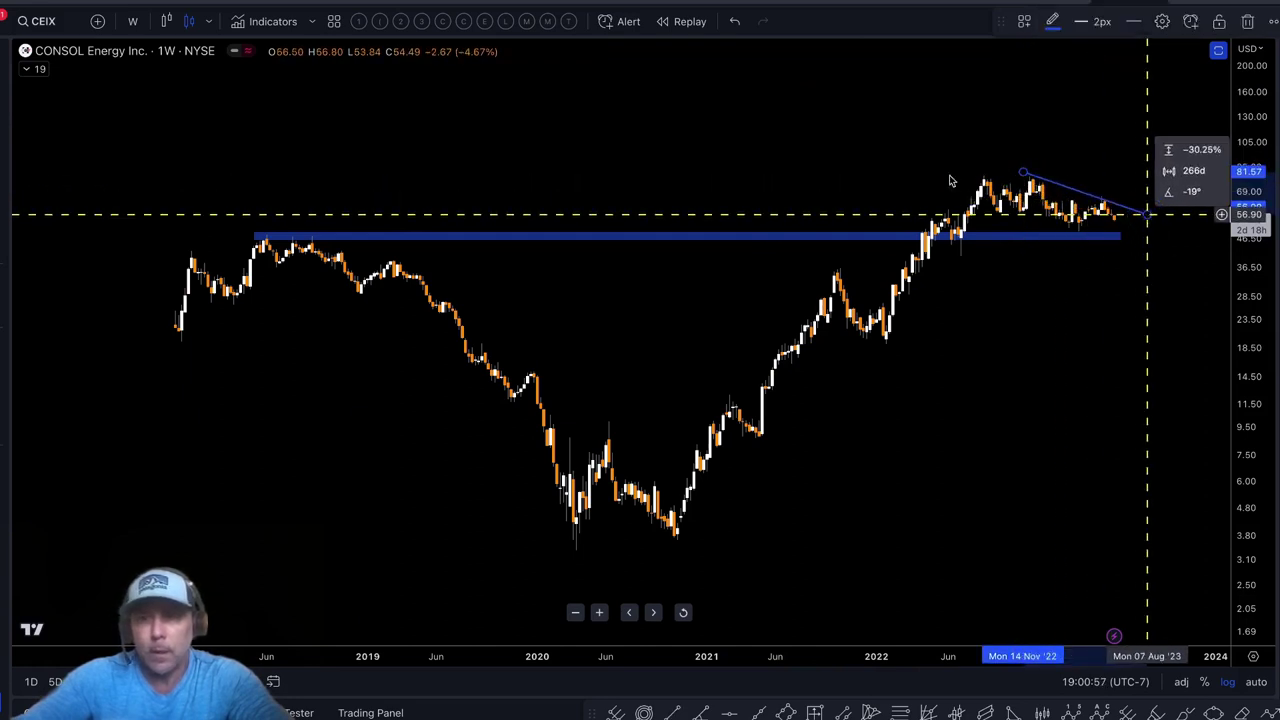
double_click(1140, 211)
click(610, 126)
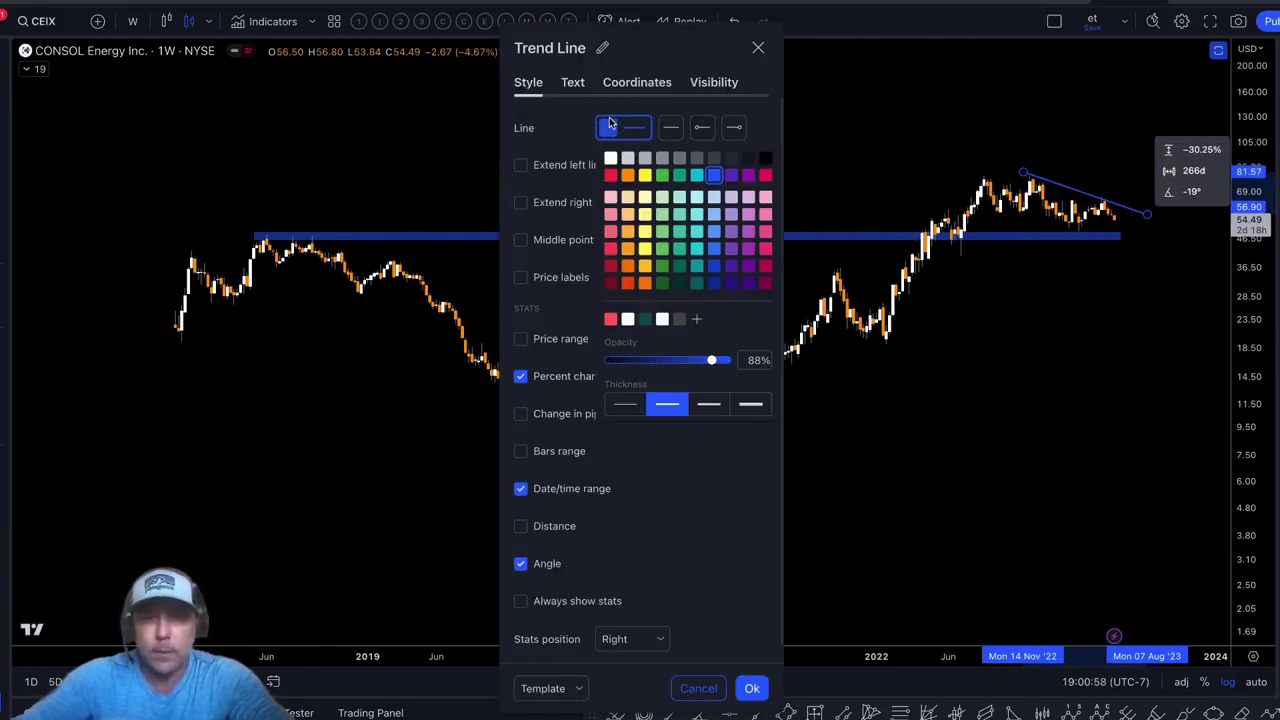
click(645, 175)
click(1030, 193)
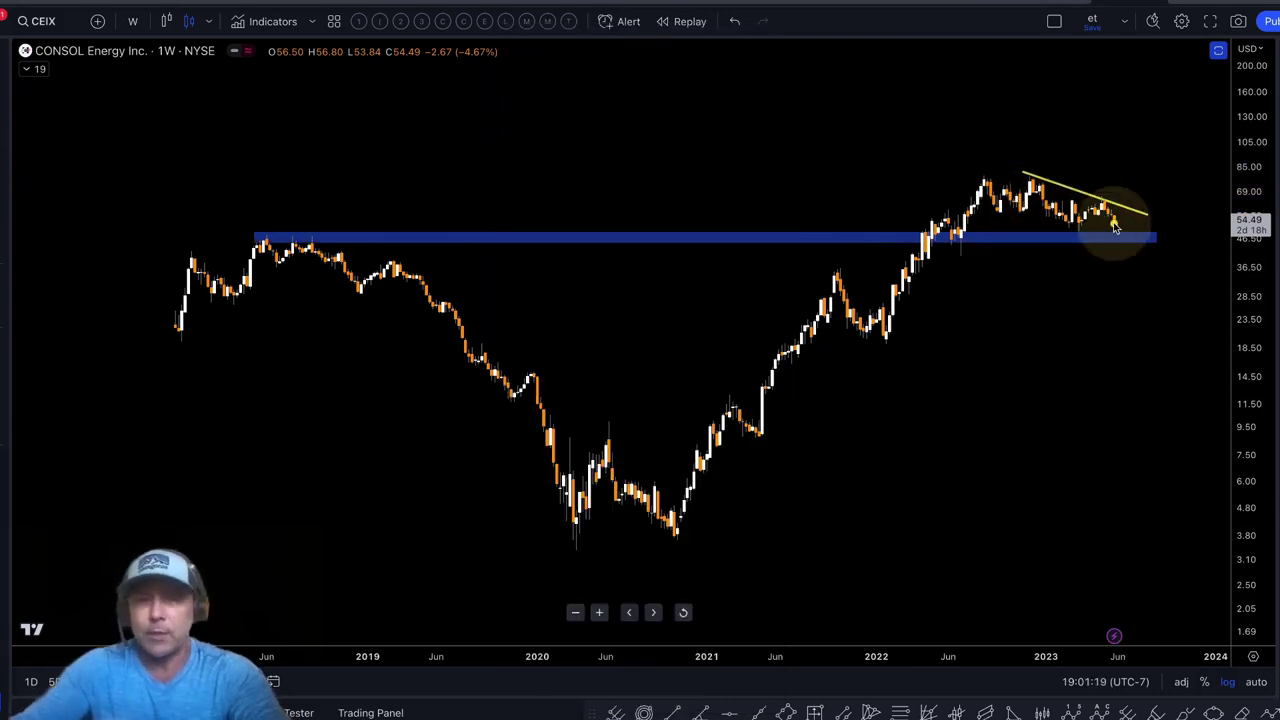
Step: Mark CONSOL's 2018 high at the blue zone with a freehand arrow, and trace the rise since 2022, the pullback and a projected breakout
click(228, 167)
mouse_move(205, 160)
mouse_down()
mouse_move(266, 206)
mouse_move(258, 228)
mouse_move(278, 220)
mouse_up()
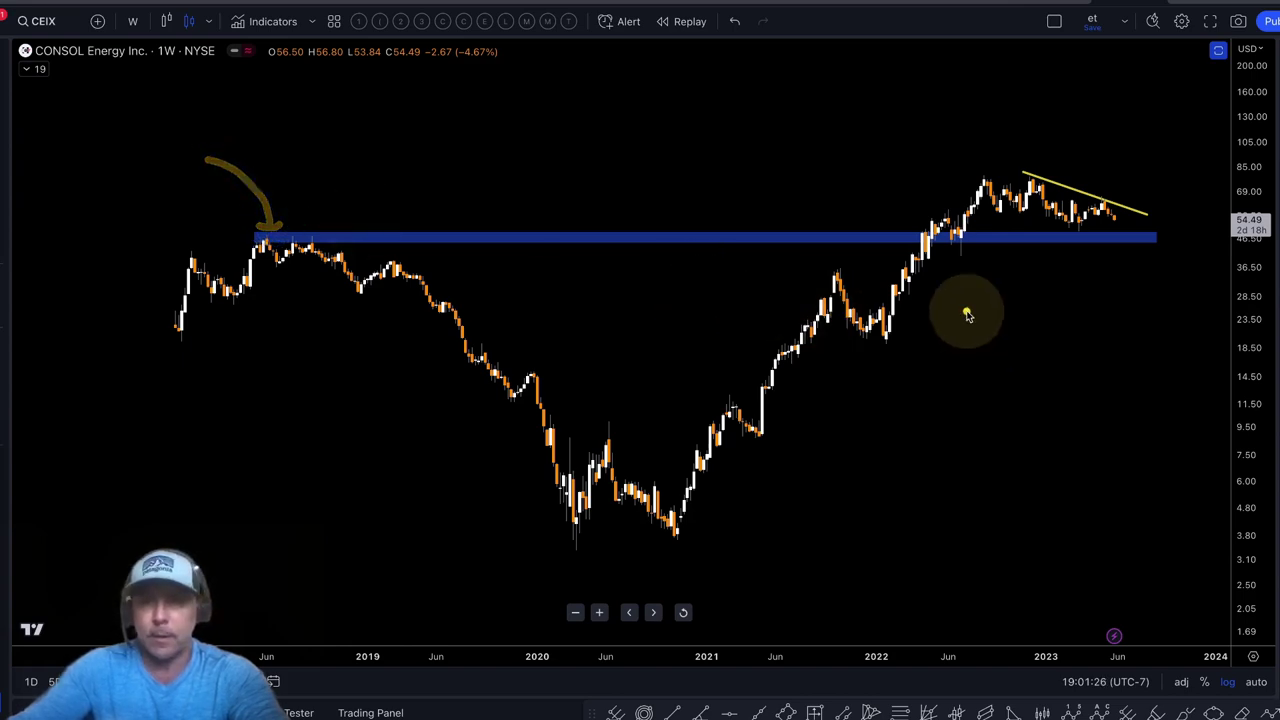
click(972, 237)
mouse_move(972, 237)
mouse_down()
mouse_move(997, 182)
mouse_move(1071, 233)
mouse_move(1108, 206)
mouse_move(1125, 218)
mouse_move(1152, 205)
mouse_move(1172, 146)
mouse_move(1187, 168)
mouse_up()
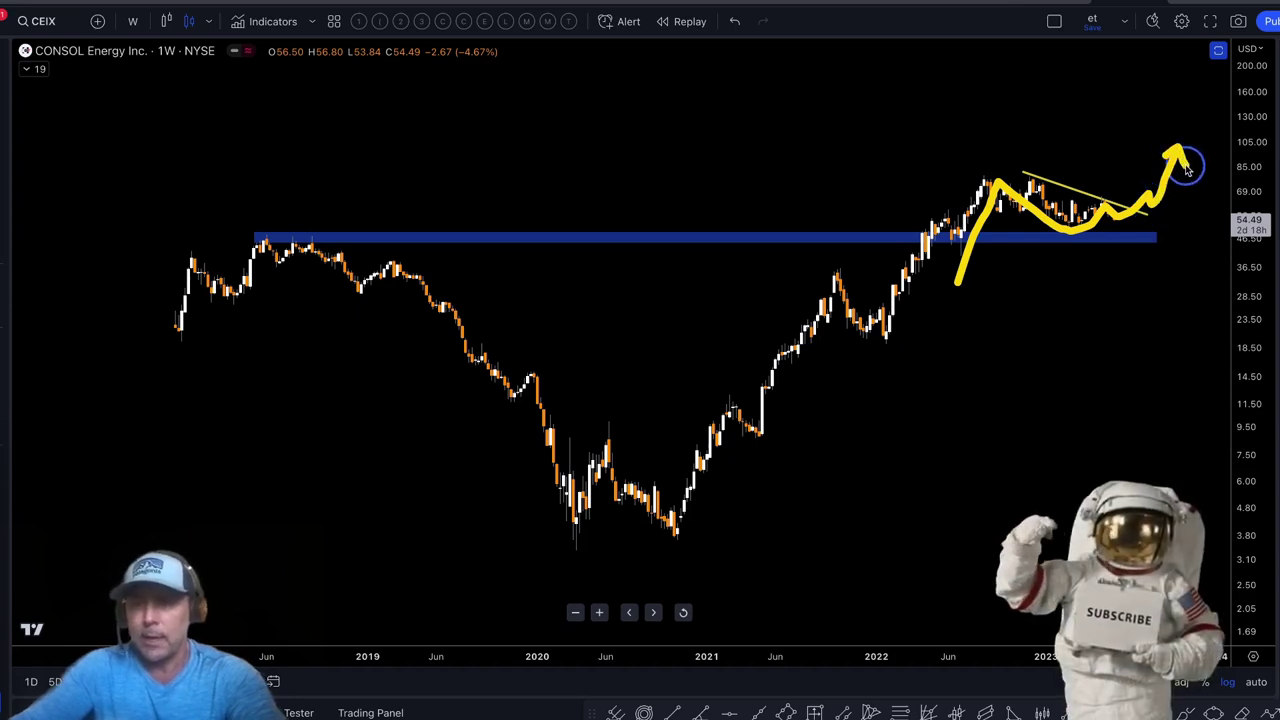